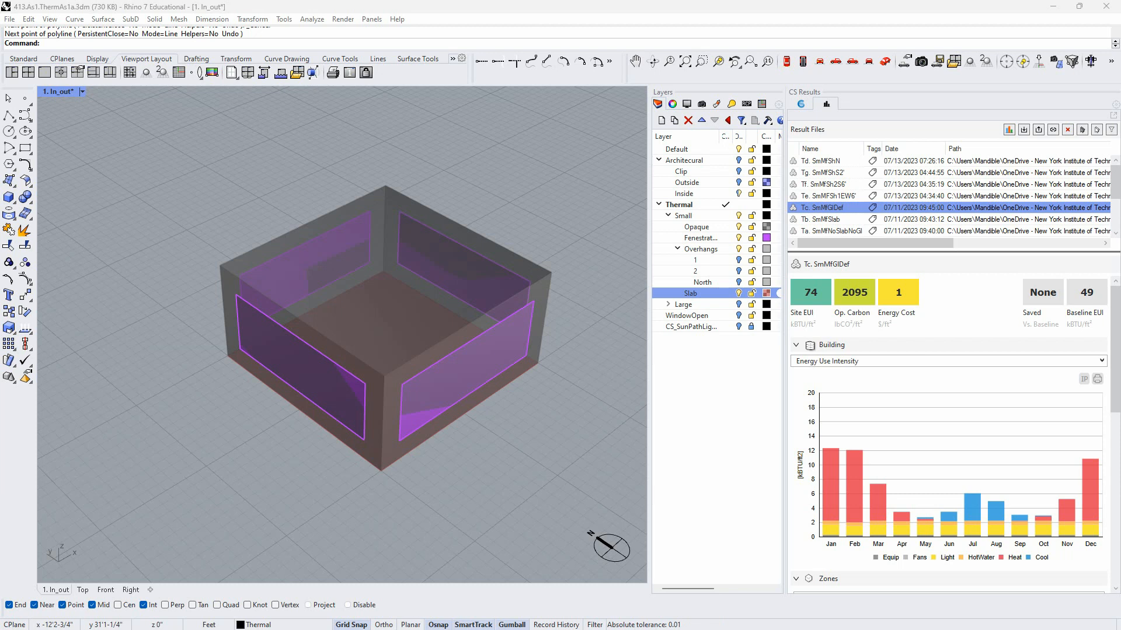
Return to the Thermal Analysis workflow, collapse the zone tree and check the shading option.
left_click(801, 104)
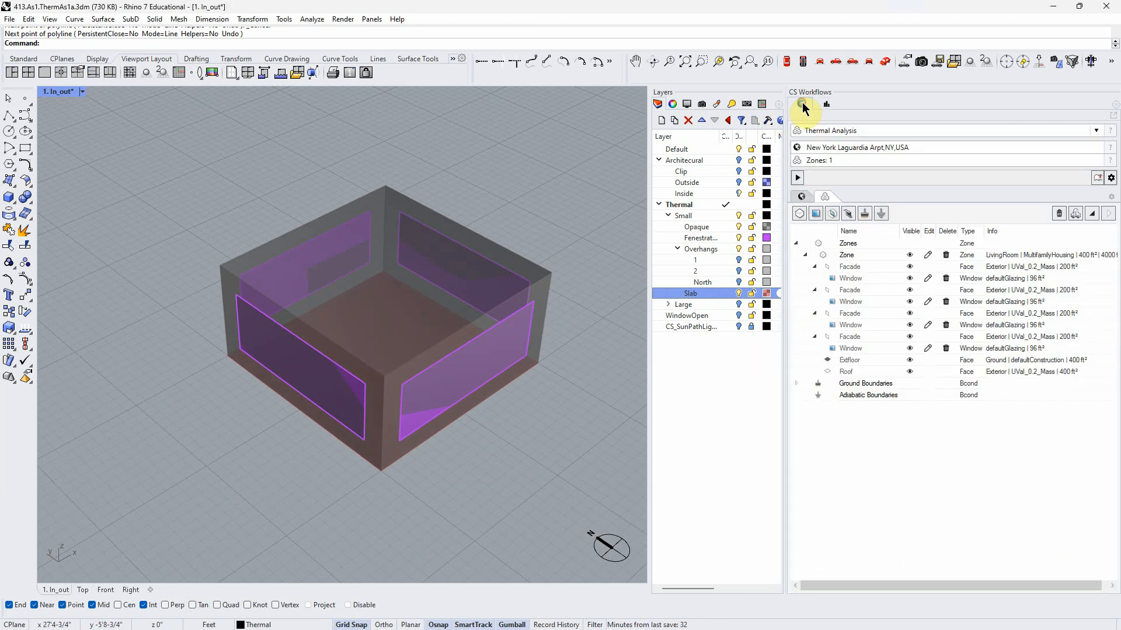
left_click(796, 242)
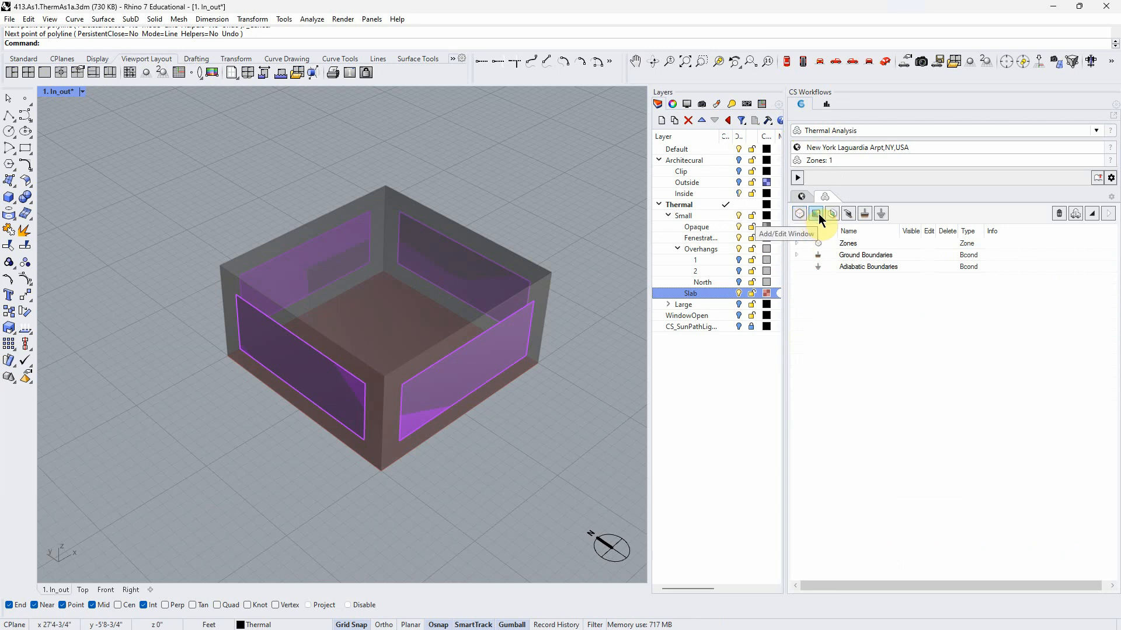
left_click(849, 216)
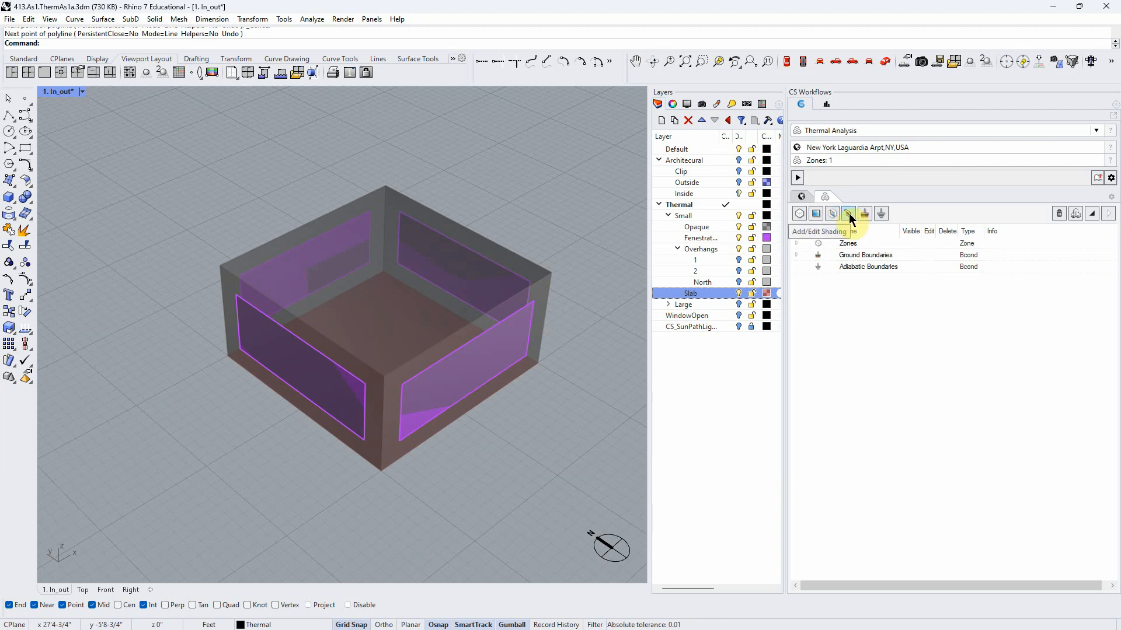
Compare the building Energy Flows charts of the Tb. SmMfSlab and Tc. SmMfGlDef result files.
left_click(828, 105)
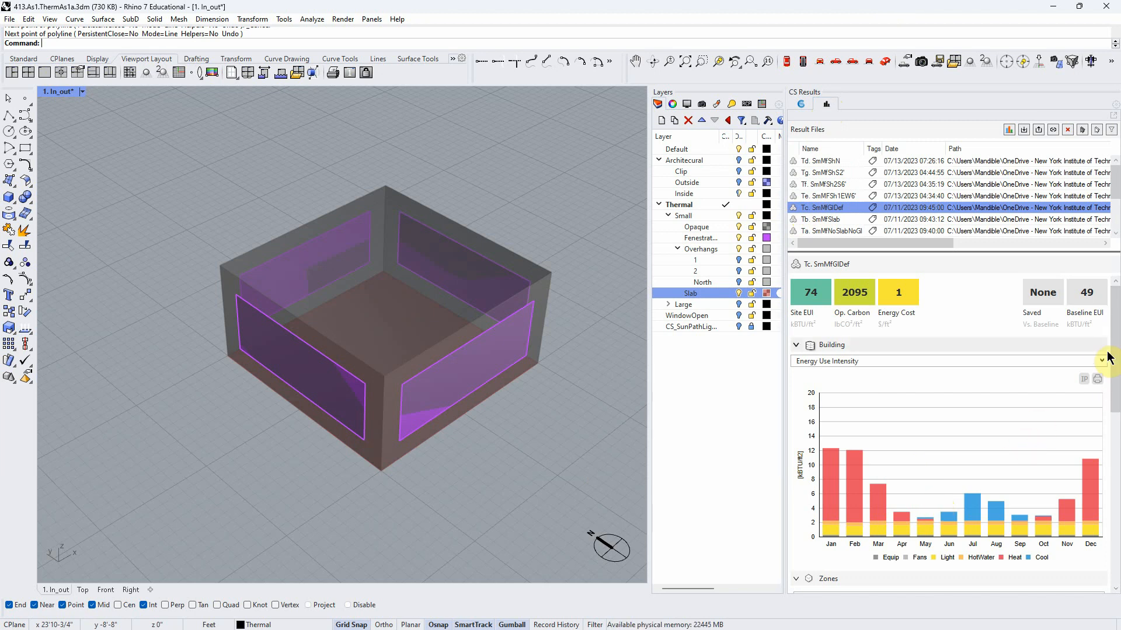
left_click(808, 220)
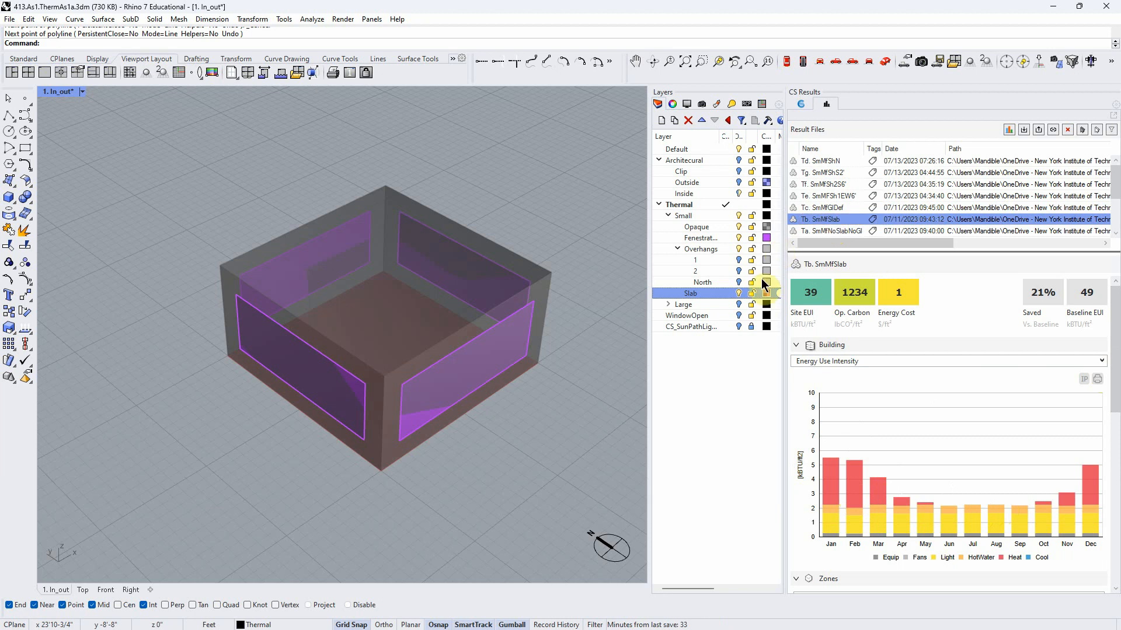
left_click(1099, 361)
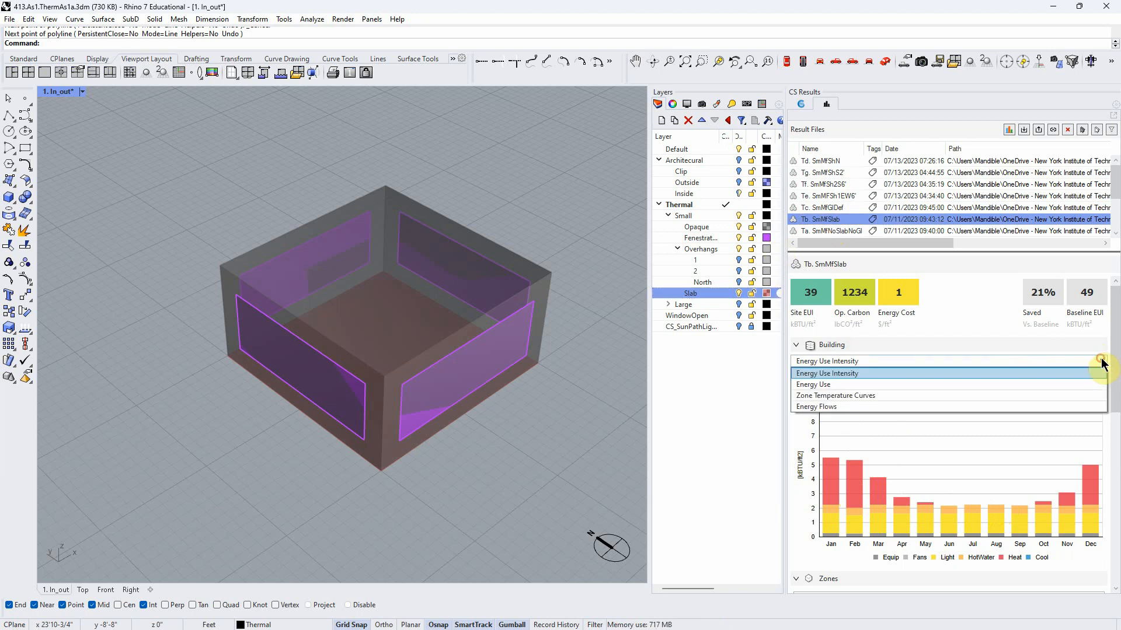
left_click(845, 406)
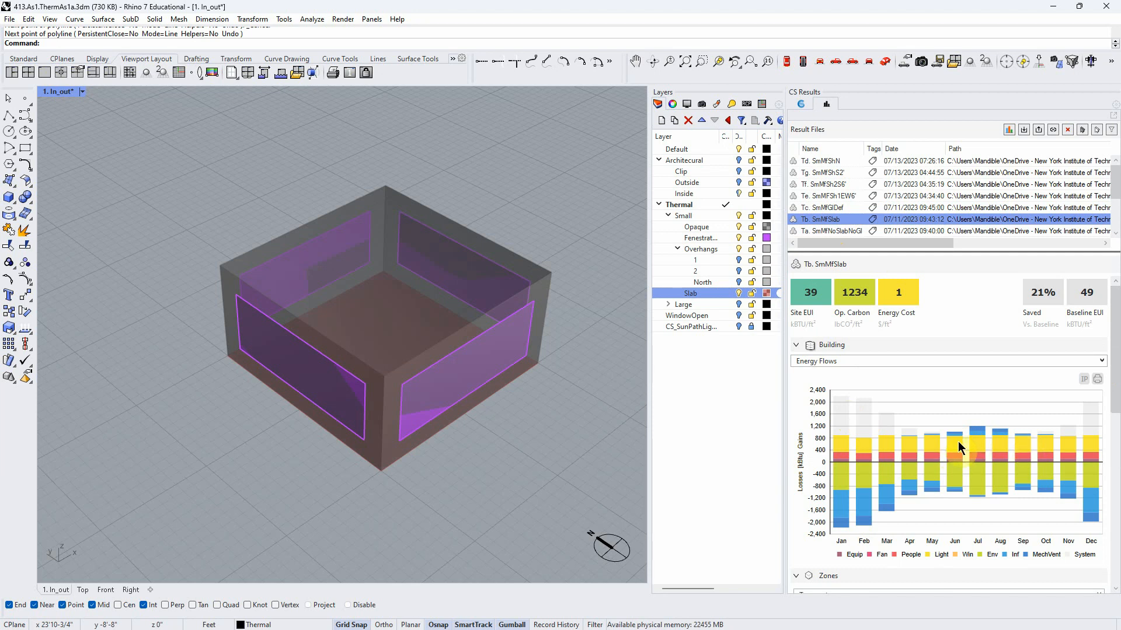
left_click(848, 208)
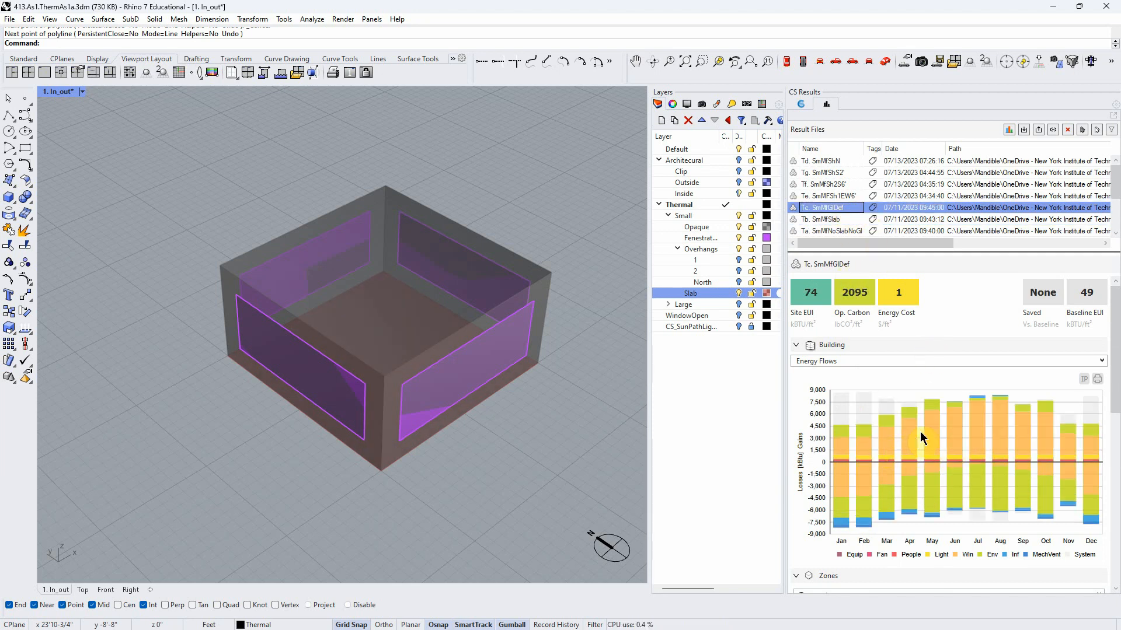
left_click(976, 431)
Compare the Energy Use Intensity charts of Tb. SmMfSlab and Tc. SmMfGlDef, examining the monthly cooling loads of Tc. SmMfGlDef.
left_click(1100, 360)
left_click(909, 377)
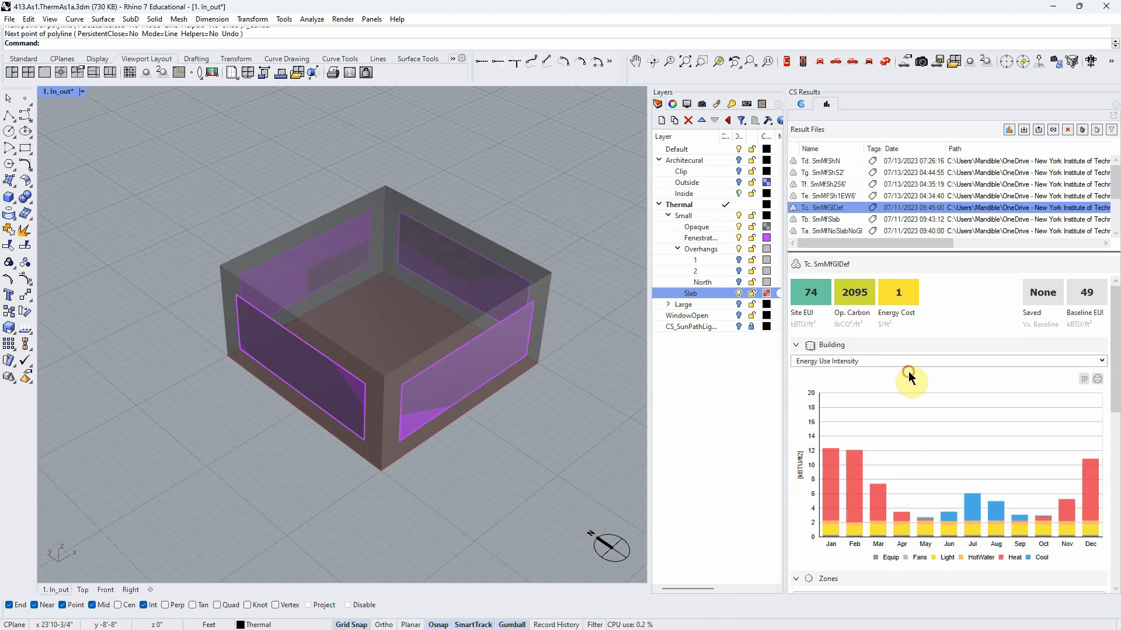
left_click(829, 219)
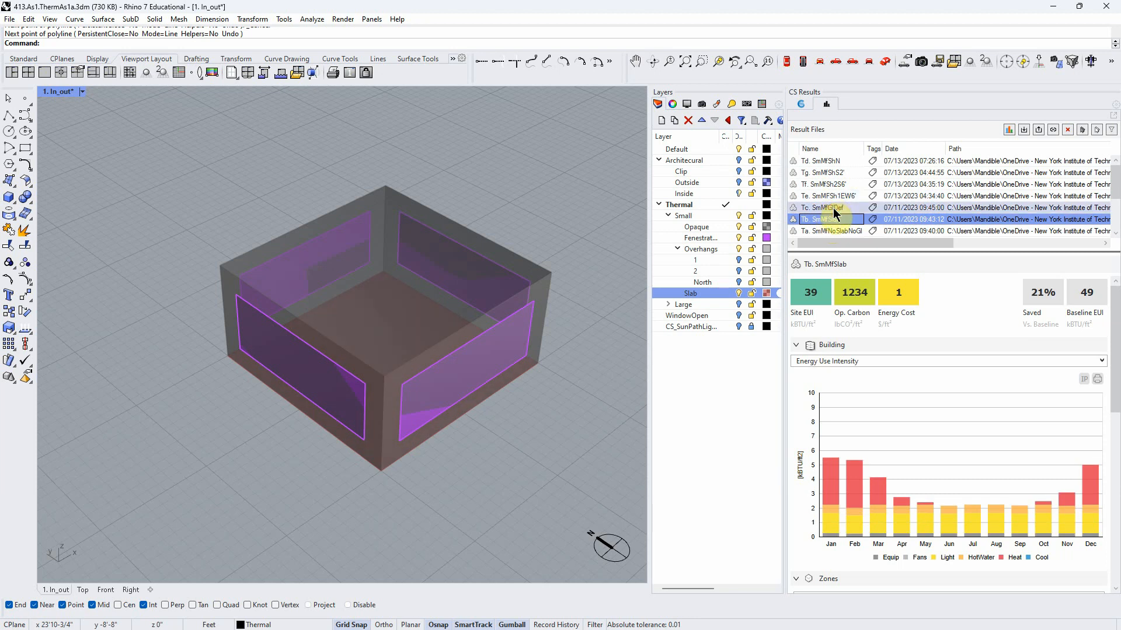
left_click(833, 208)
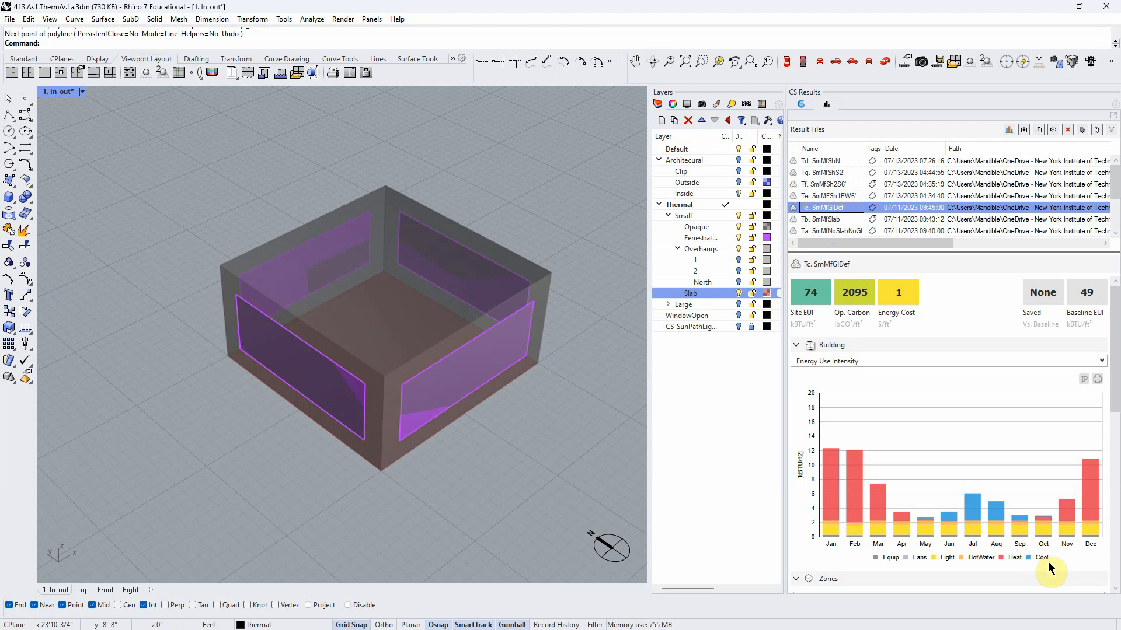
left_click(976, 515)
left_click(980, 516)
left_click(951, 521)
left_click(1012, 511)
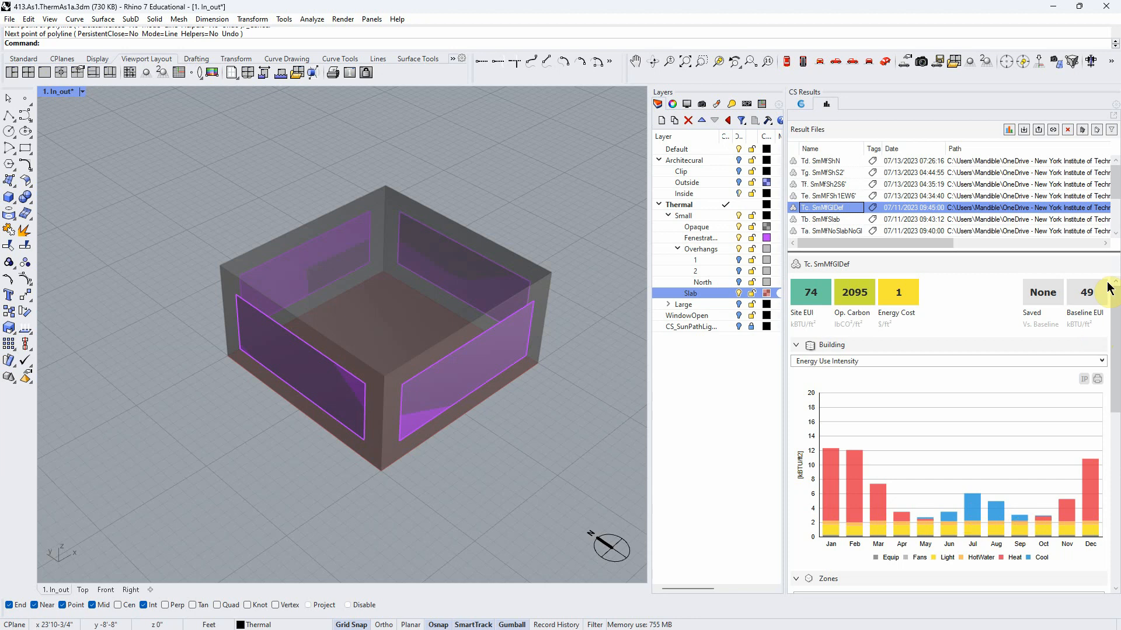
Change the simulation workflow from Thermal Analysis to Site Analysis.
left_click(495, 524)
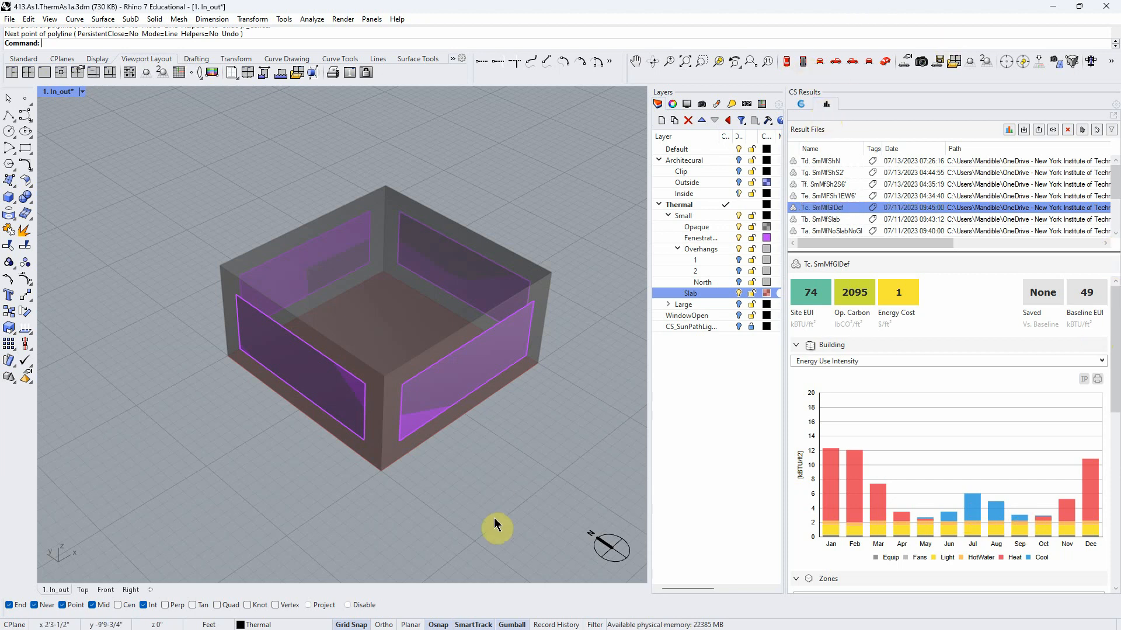
right_click_drag(555, 518, 539, 482)
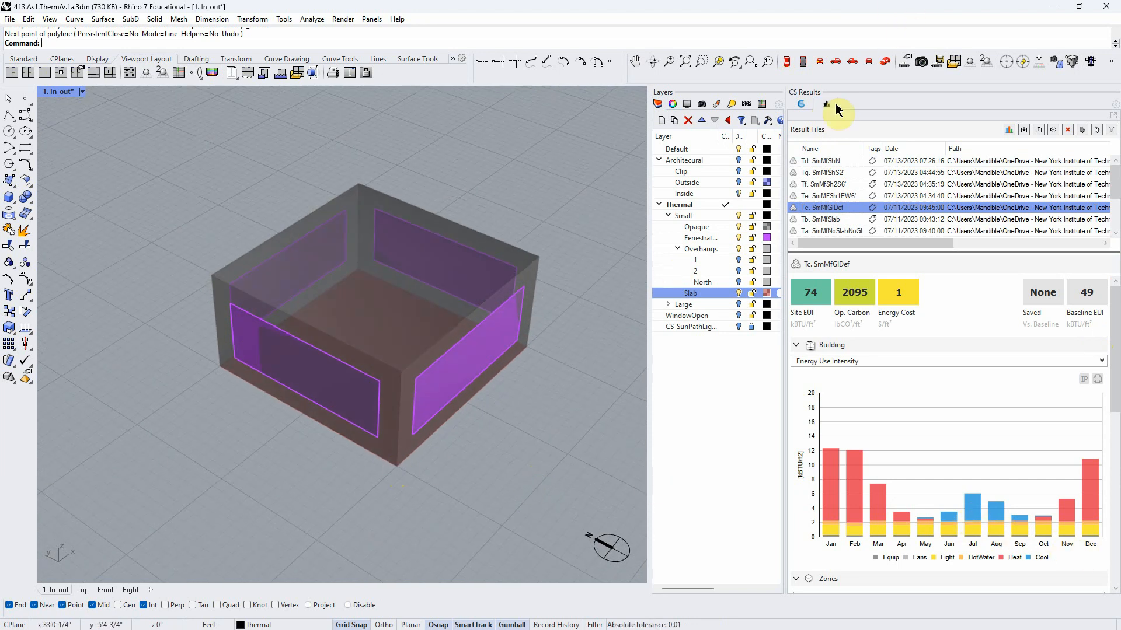
left_click(801, 102)
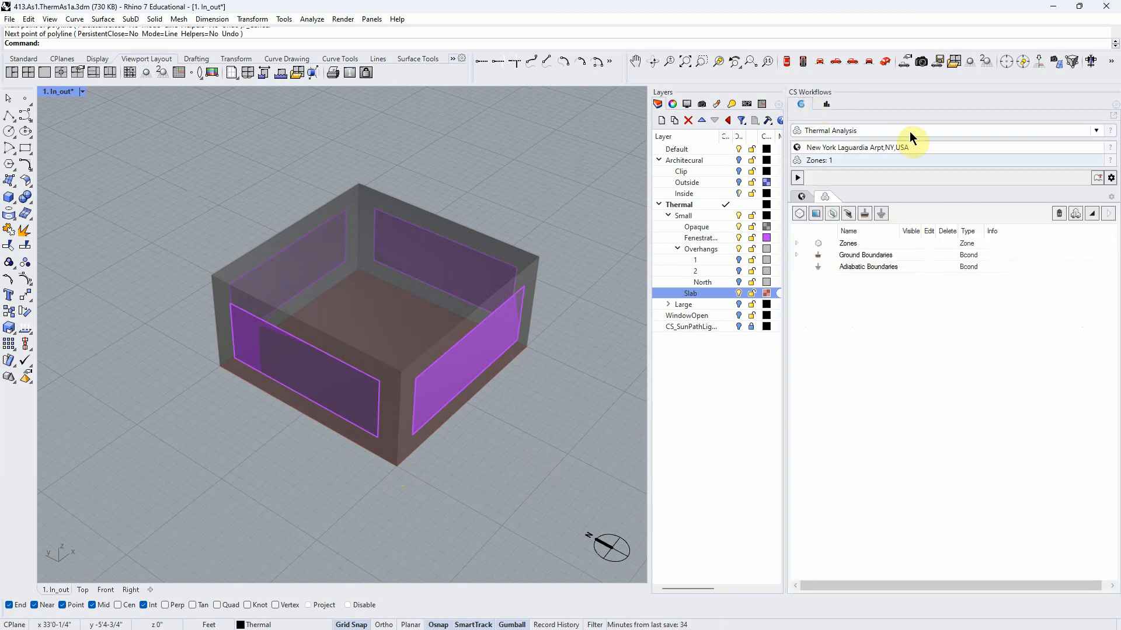
left_click(1096, 130)
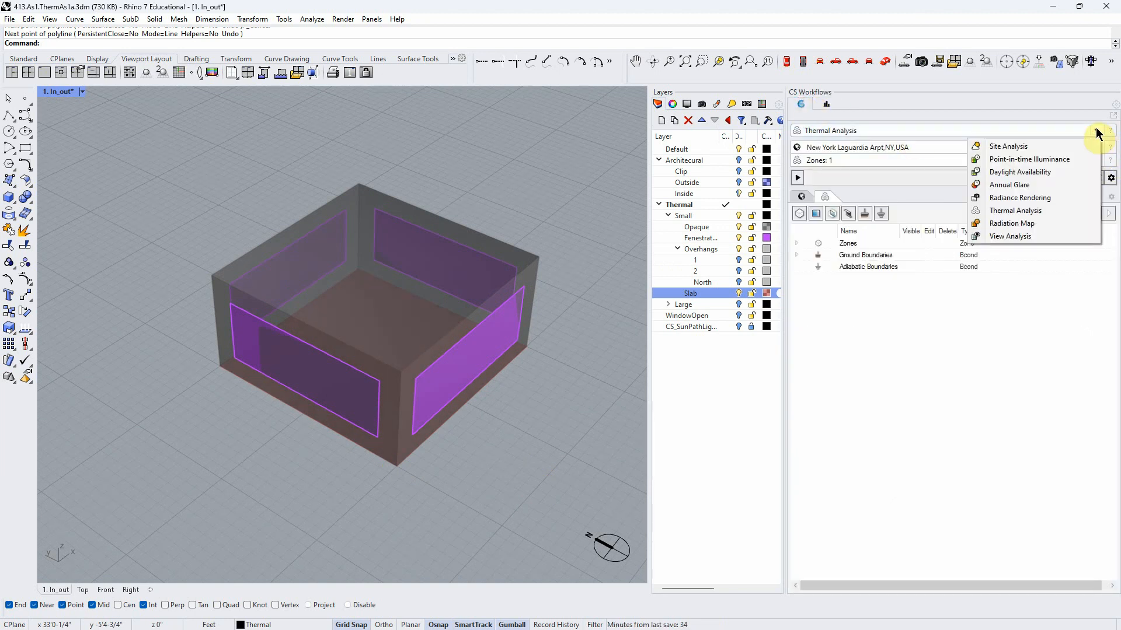
left_click(999, 144)
right_click_drag(468, 485, 468, 456)
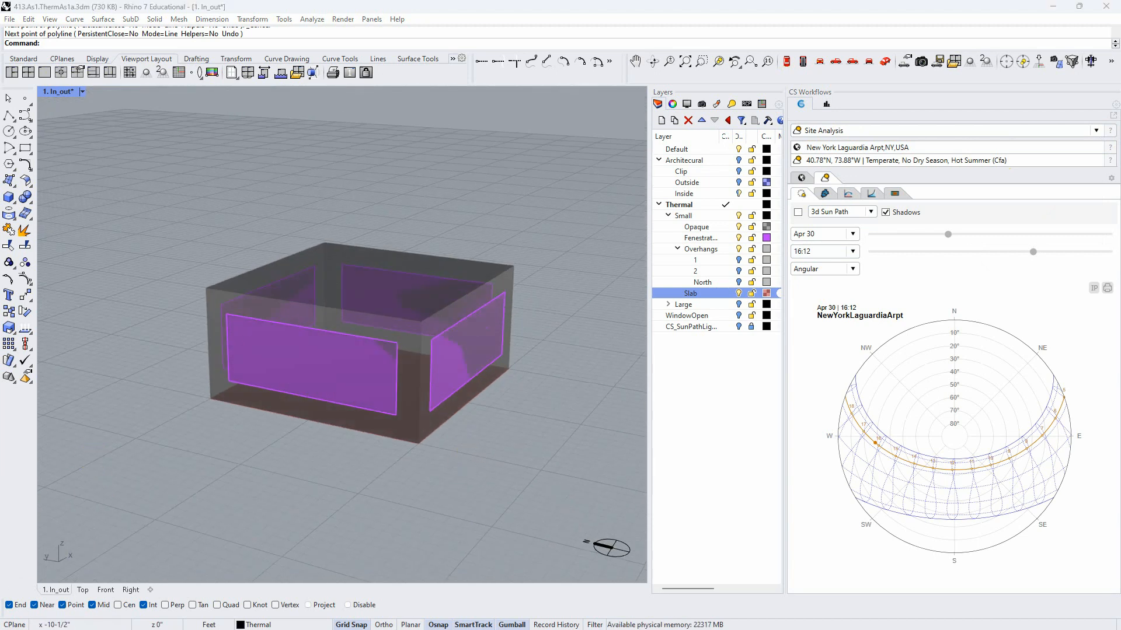
right_click_drag(516, 455, 461, 484)
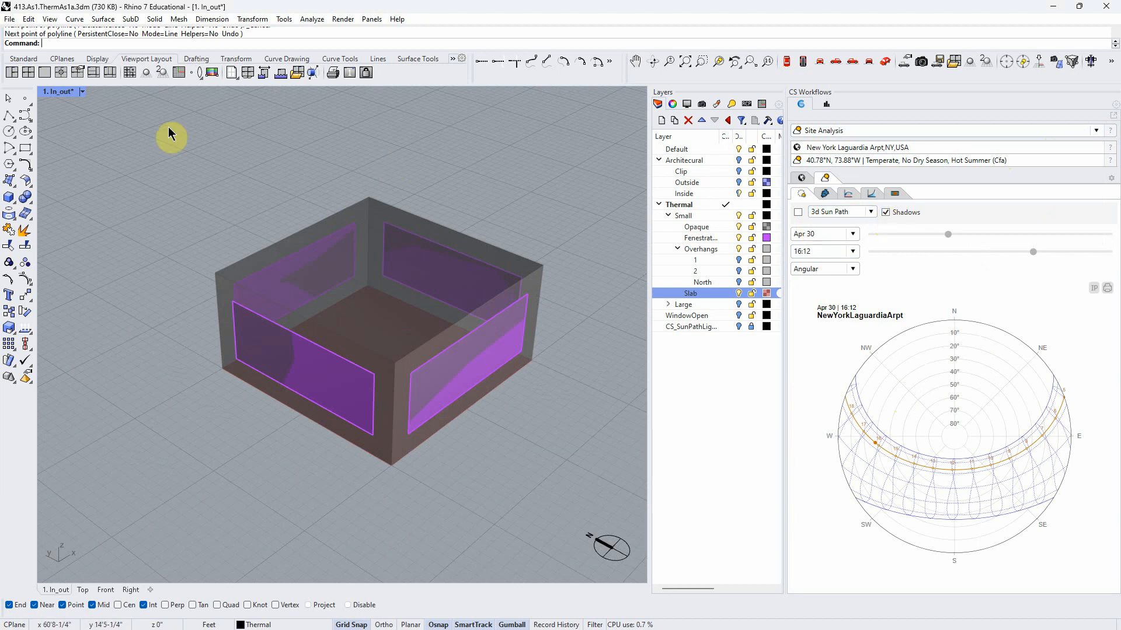
Display the 3D sun path around the model and turn the sun shadows off.
left_click(797, 212)
left_click(902, 214)
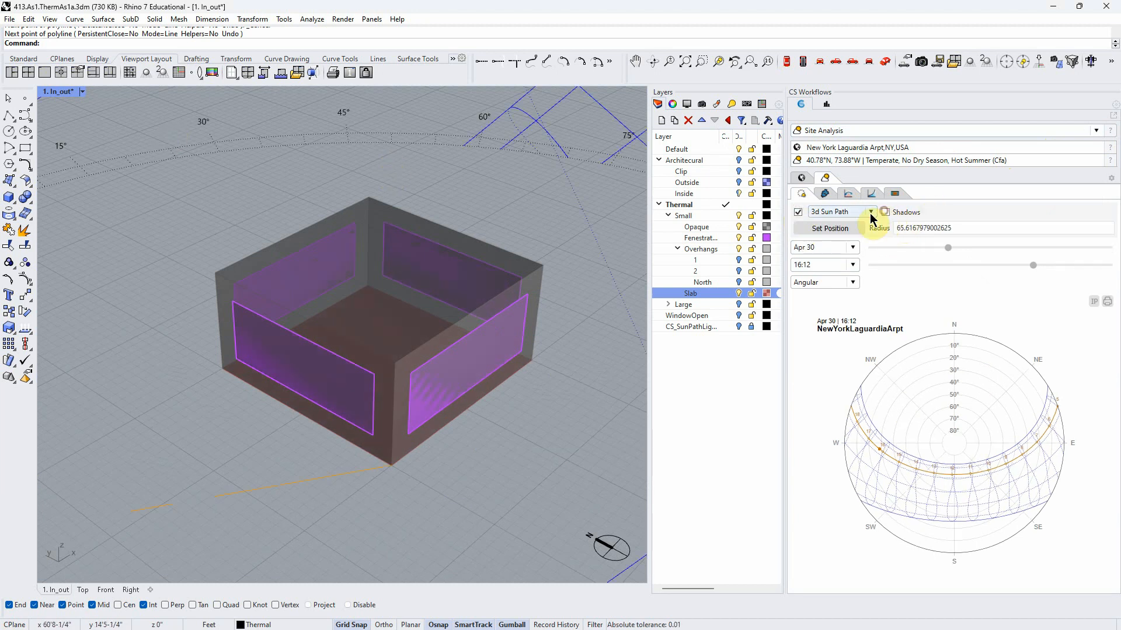
Try the Wireframe display mode in the viewport and restore the Shaded mode.
left_click(81, 97)
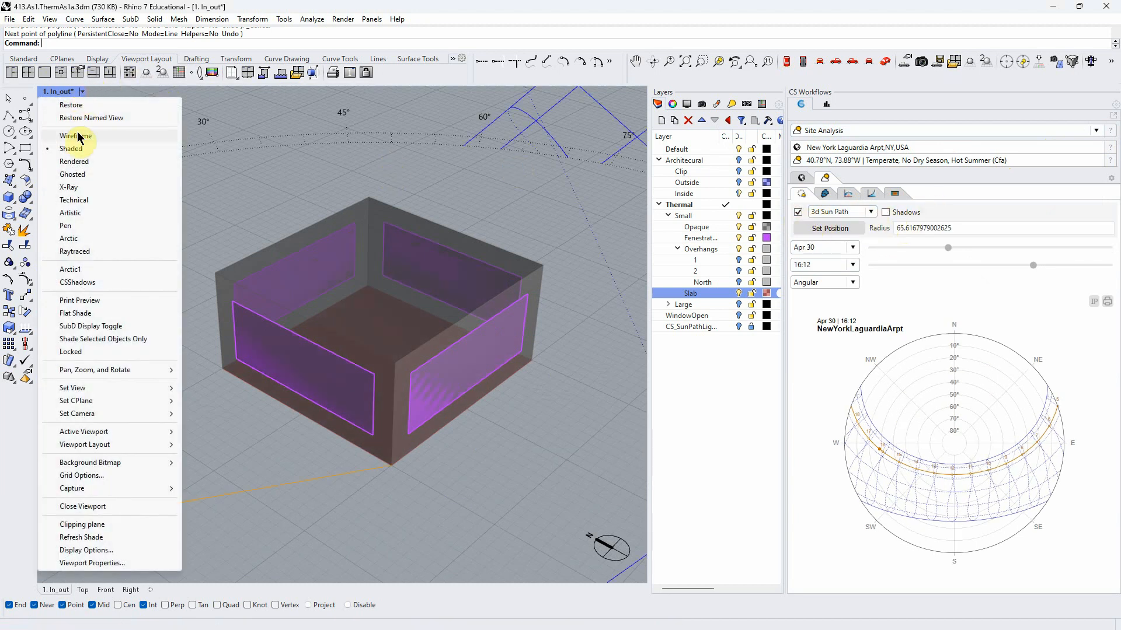
left_click(82, 143)
left_click(82, 91)
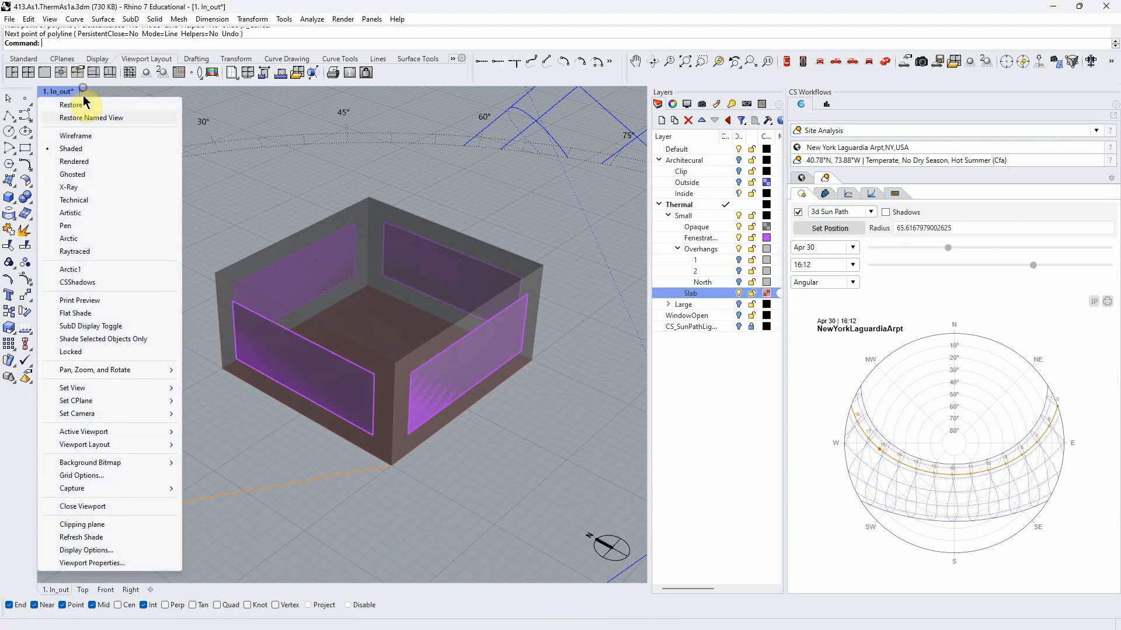
left_click(79, 136)
left_click(82, 91)
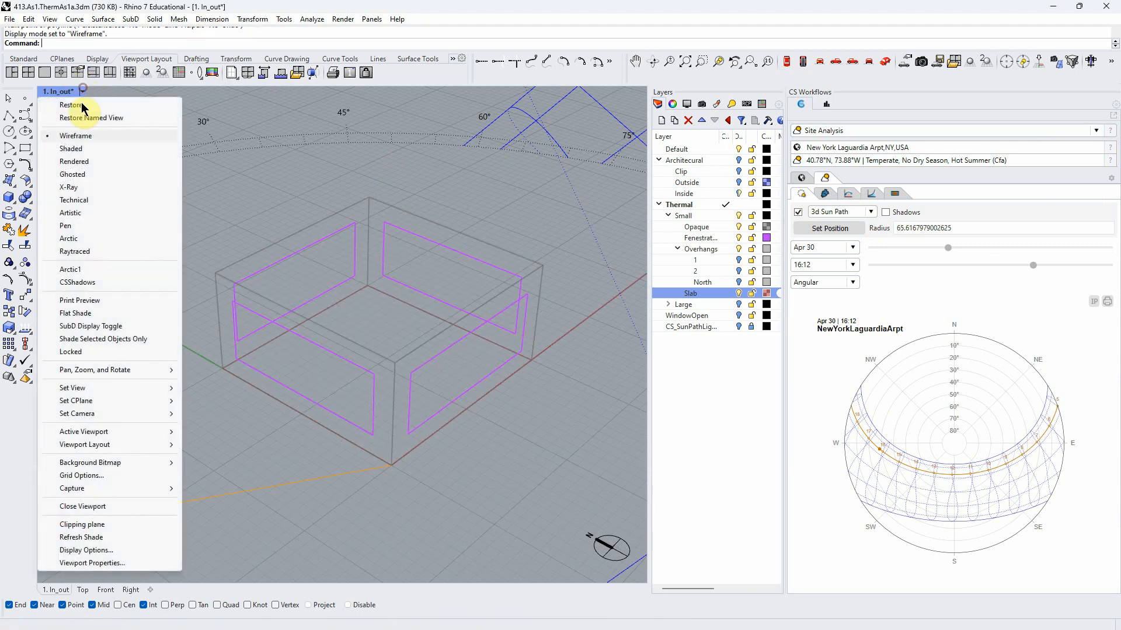
left_click(79, 154)
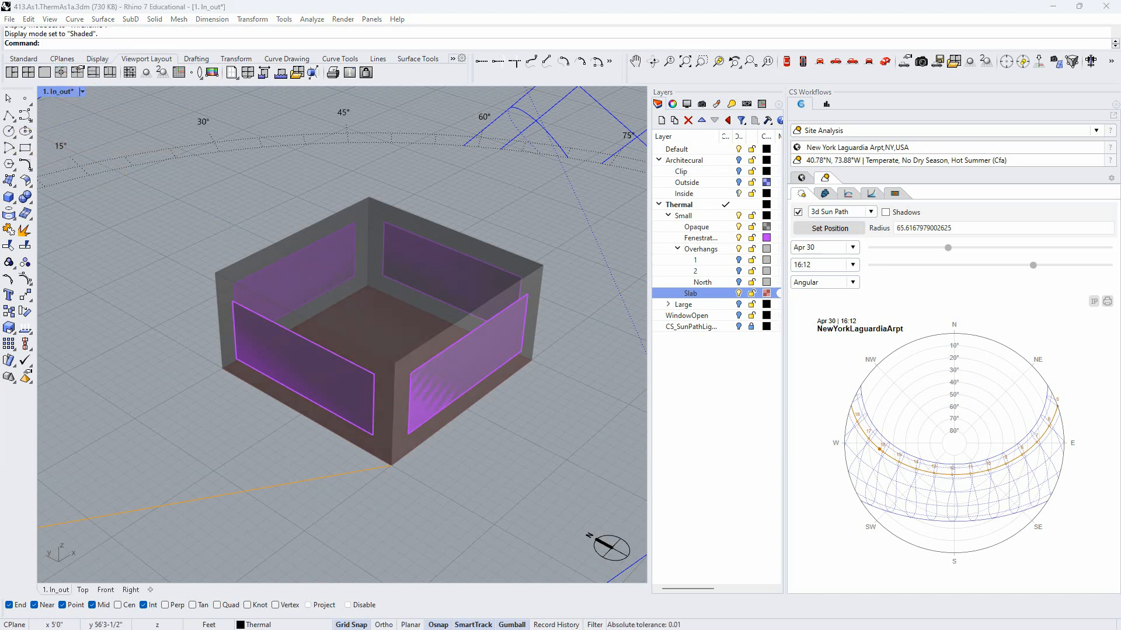
Turn the sun shadows back on and examine the 3D sun path around the building.
left_click(885, 213)
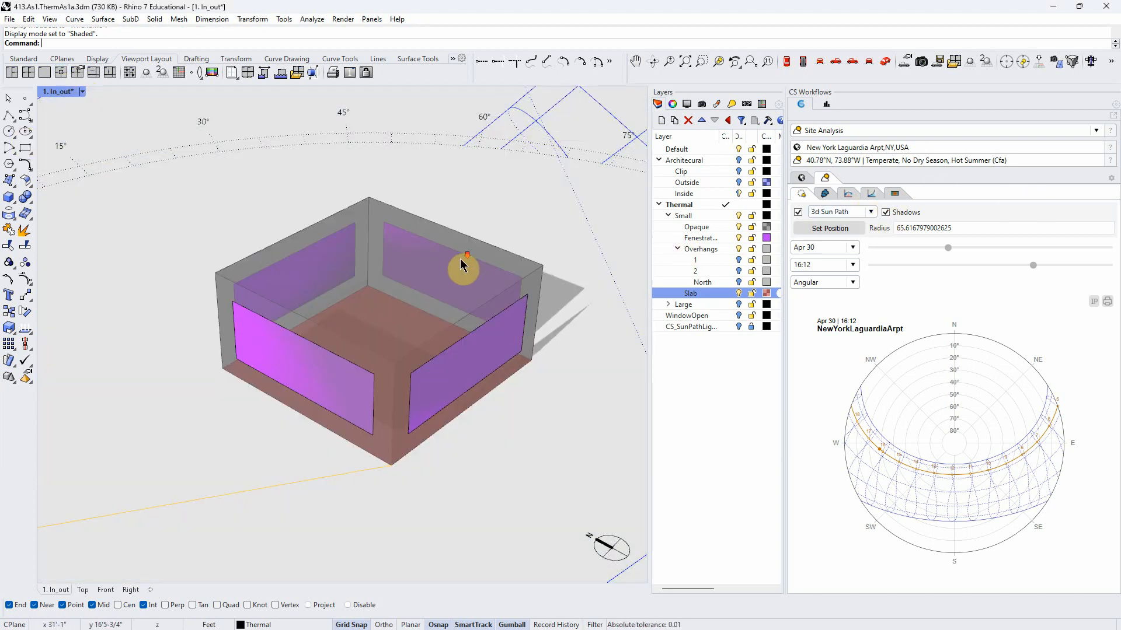
scroll(461, 267, "down", 15)
right_click_drag(477, 318, 478, 303)
scroll(473, 281, "up", 8)
scroll(473, 321, "up", 6)
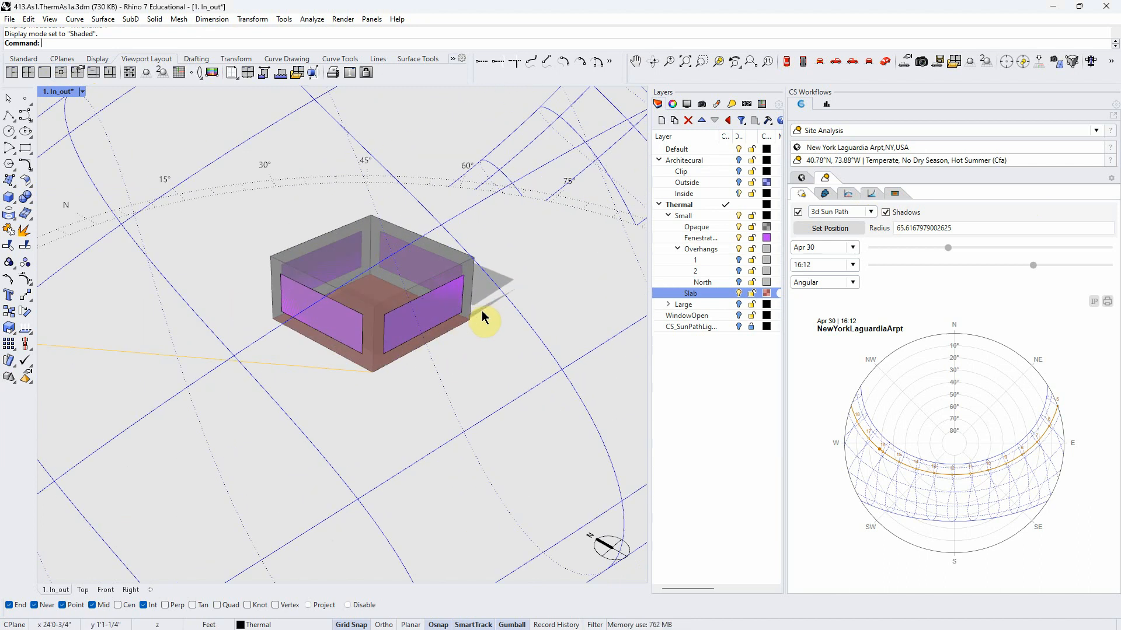
right_click_drag(438, 320, 493, 286)
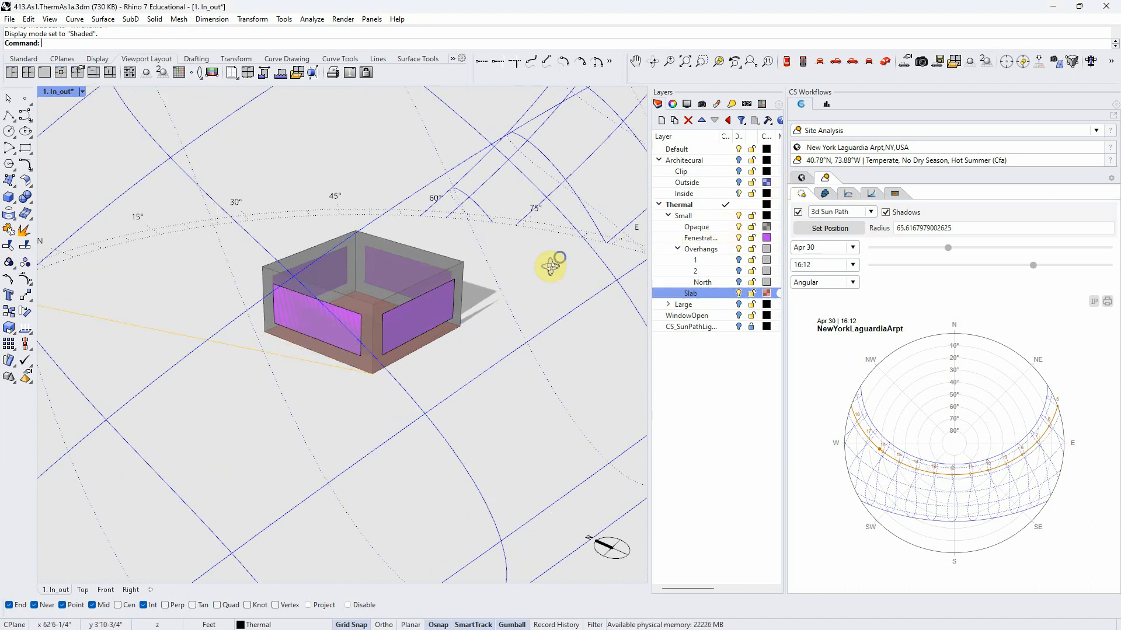
Hide the 3D sun path while keeping the sun shadows on.
left_click(798, 212)
mouse_move(459, 309)
right_mouse_down()
mouse_move(468, 302)
mouse_move(471, 312)
right_mouse_up()
scroll(352, 280, "up", 7)
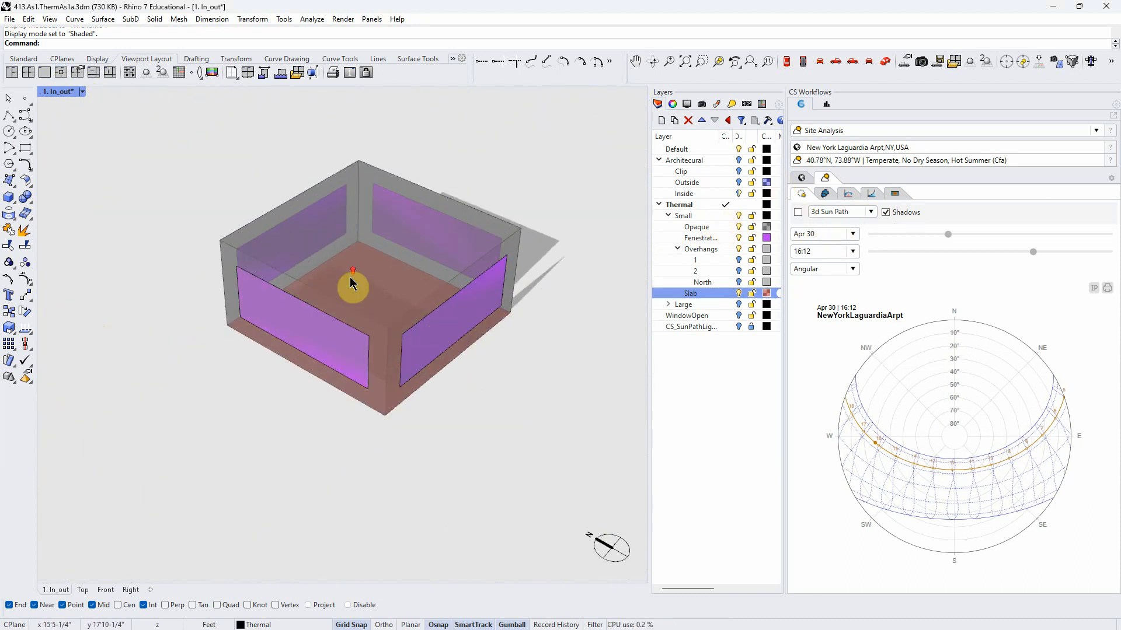
scroll(353, 280, "down", 3)
right_click_drag(357, 287, 378, 331)
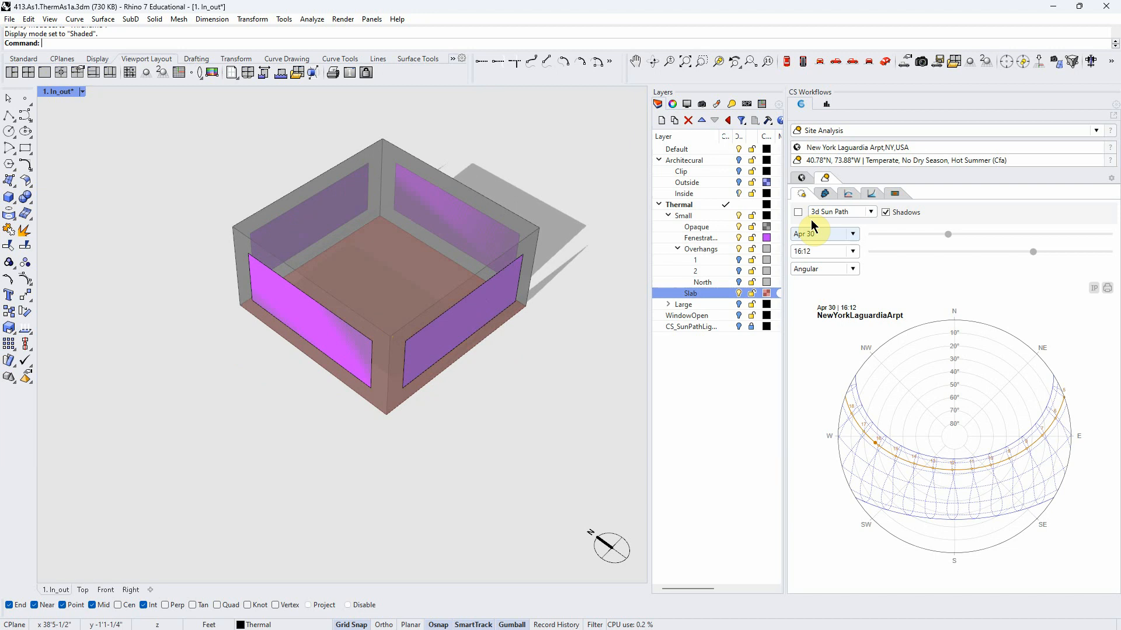
Remove the transparency from the Opaque layer's colour so the walls and roof are solid grey.
left_click(765, 228)
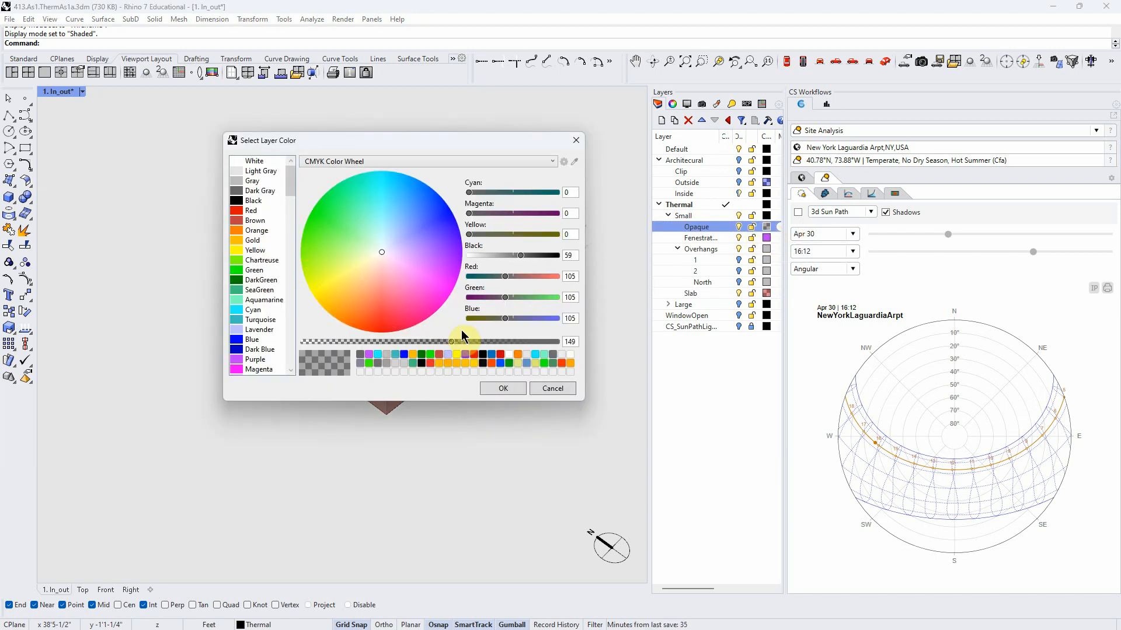
left_click(513, 389)
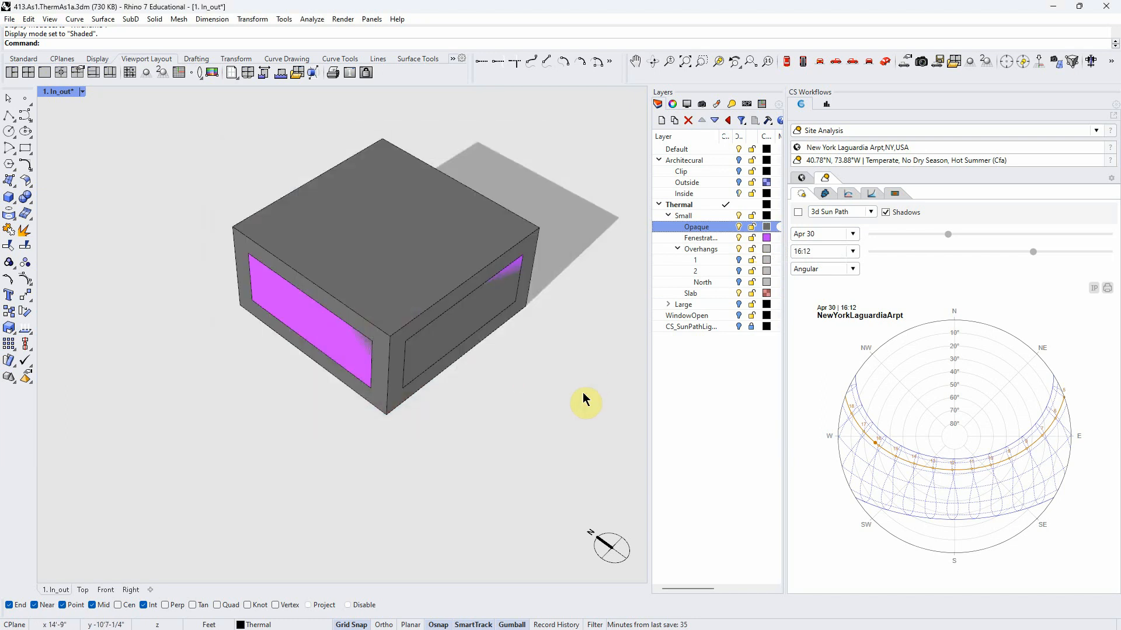
Change the small building's fenestration layer colour to Turquoise.
left_click(767, 239)
left_click(767, 238)
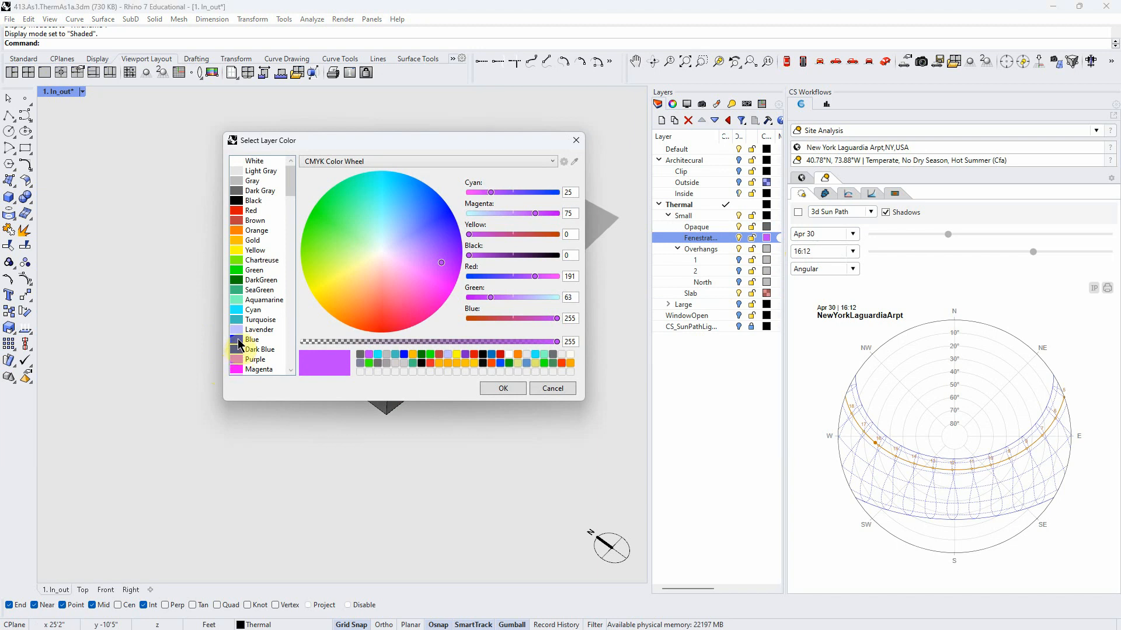
left_click(248, 320)
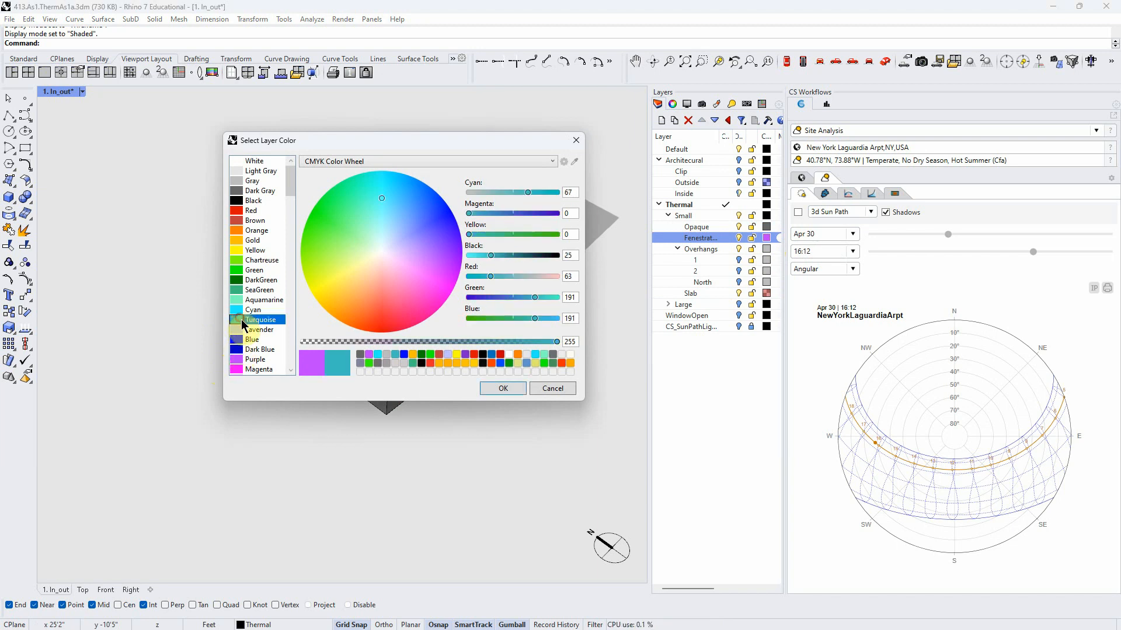
left_click(500, 388)
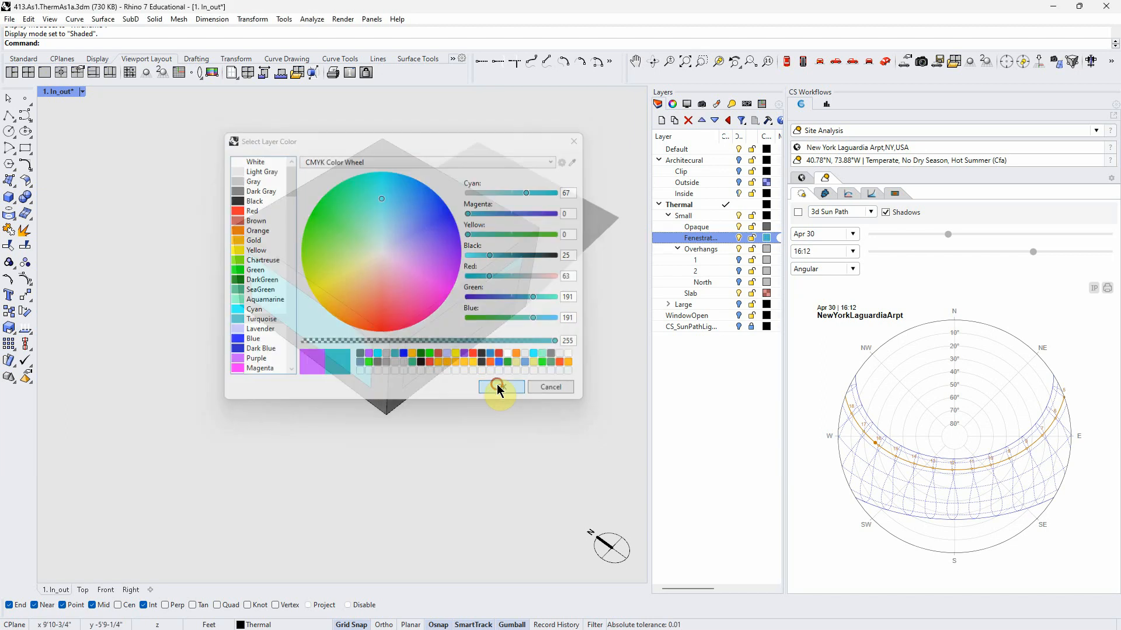
right_click_drag(508, 410, 506, 391)
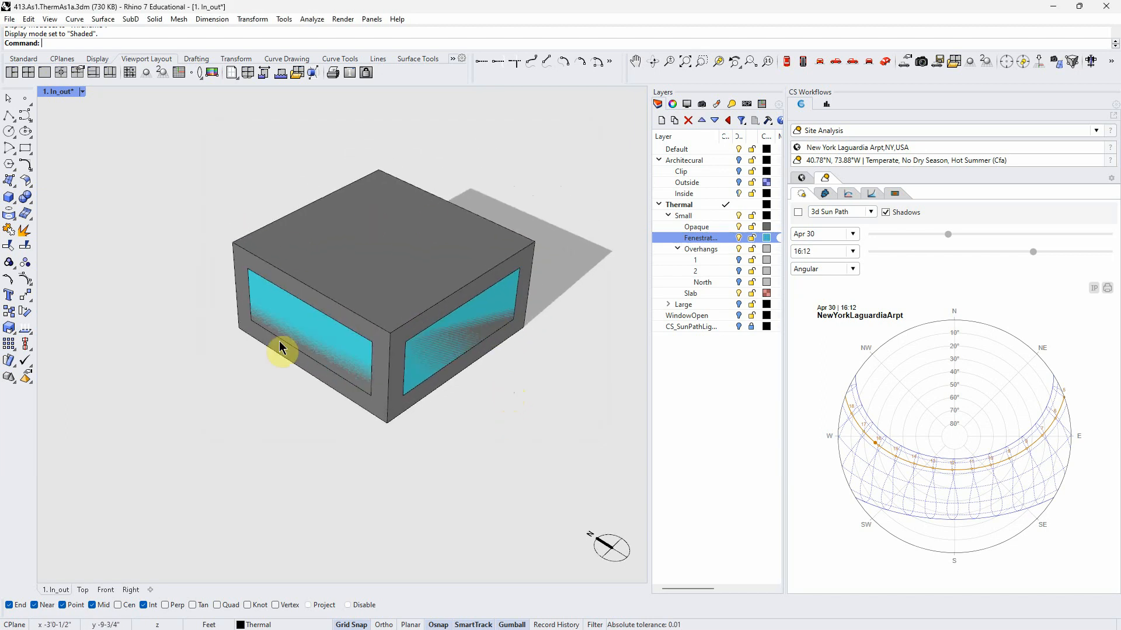
mouse_move(505, 390)
right_mouse_down()
mouse_move(507, 367)
mouse_move(502, 391)
right_mouse_up()
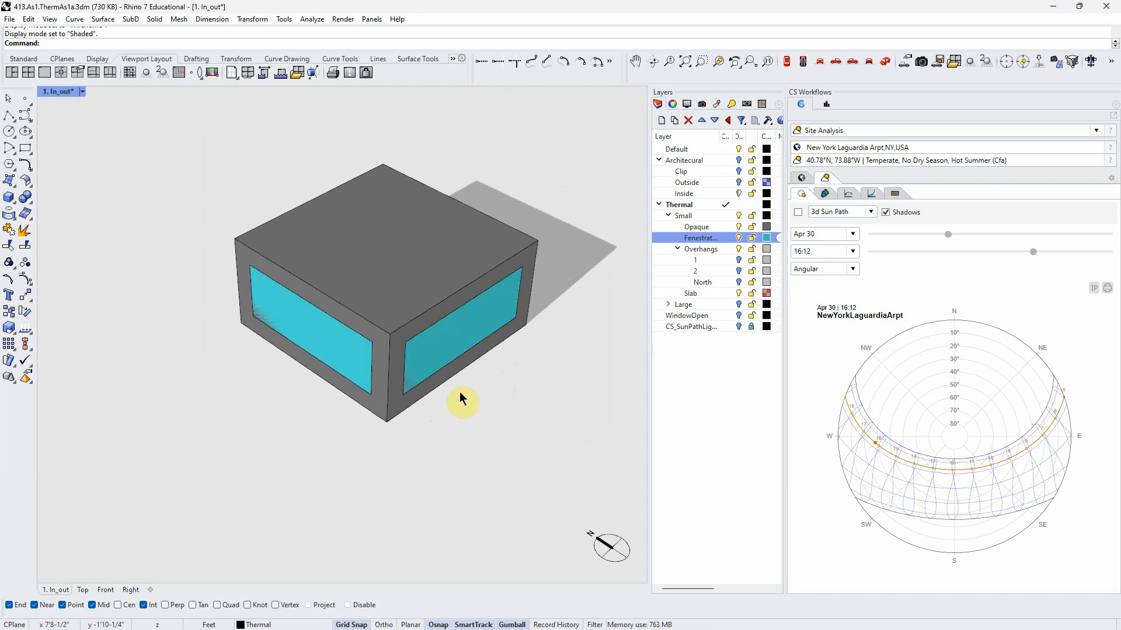
Move the sun date and time through Jul 3 at 12:35 to Aug 1 at 9:28 and compare the building's shadows.
right_click_drag(496, 353, 508, 392)
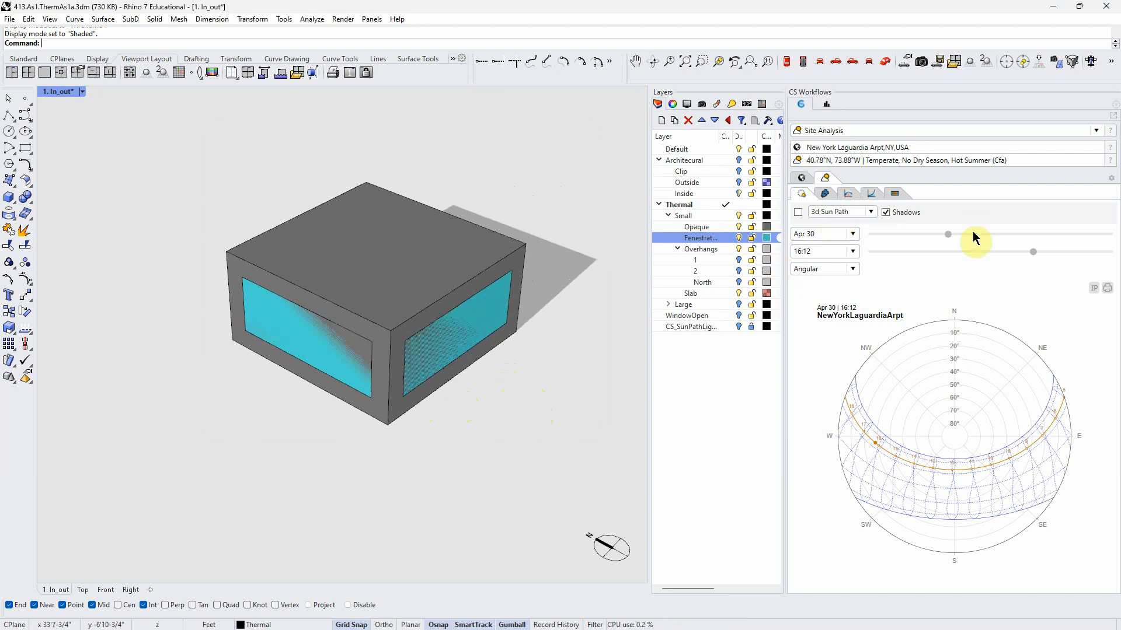
left_click_drag(947, 234, 996, 257)
right_click_drag(407, 415, 463, 425)
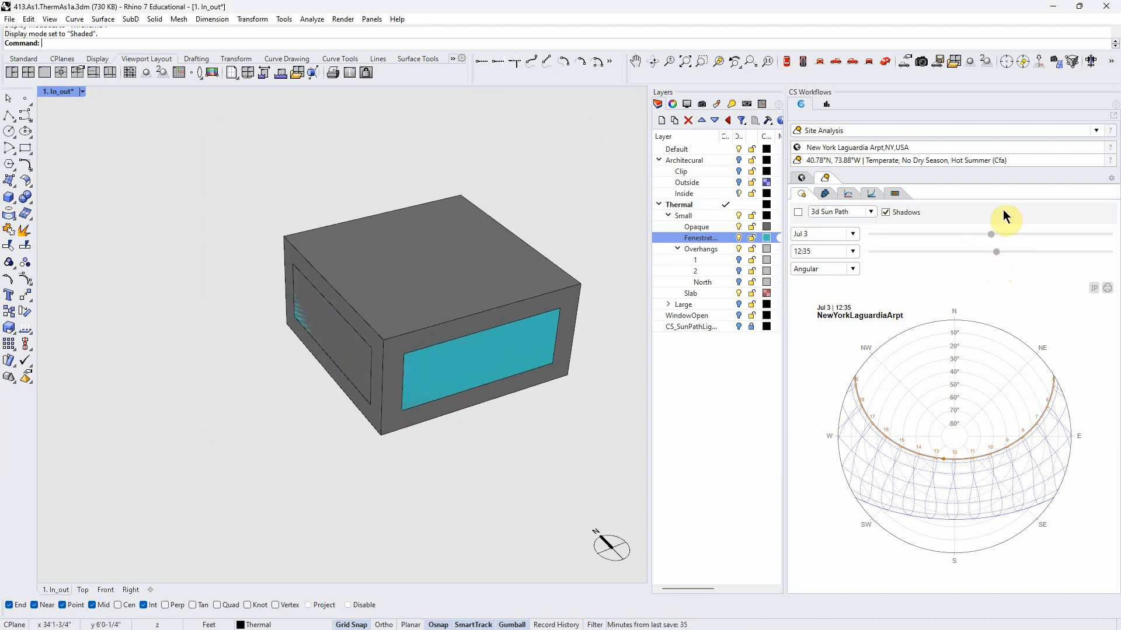
left_click_drag(996, 254, 1010, 234)
right_click_drag(474, 350, 508, 440)
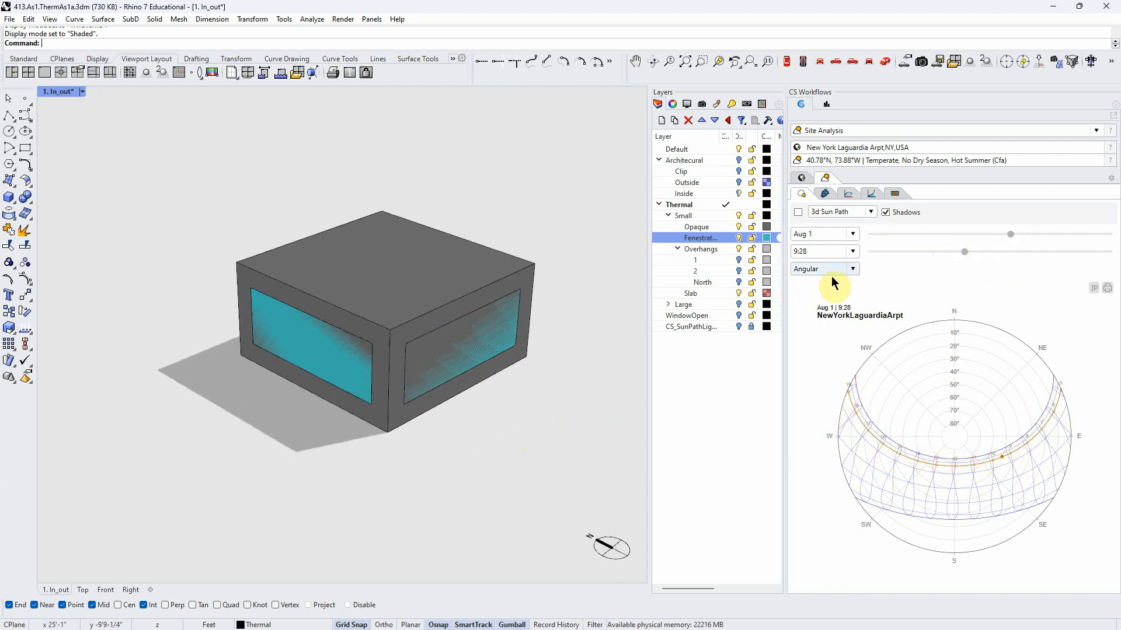
right_click_drag(422, 407, 432, 406)
Inspect the overlapping glass surfaces and opaque wall at the south window by selecting among them.
left_click(434, 329)
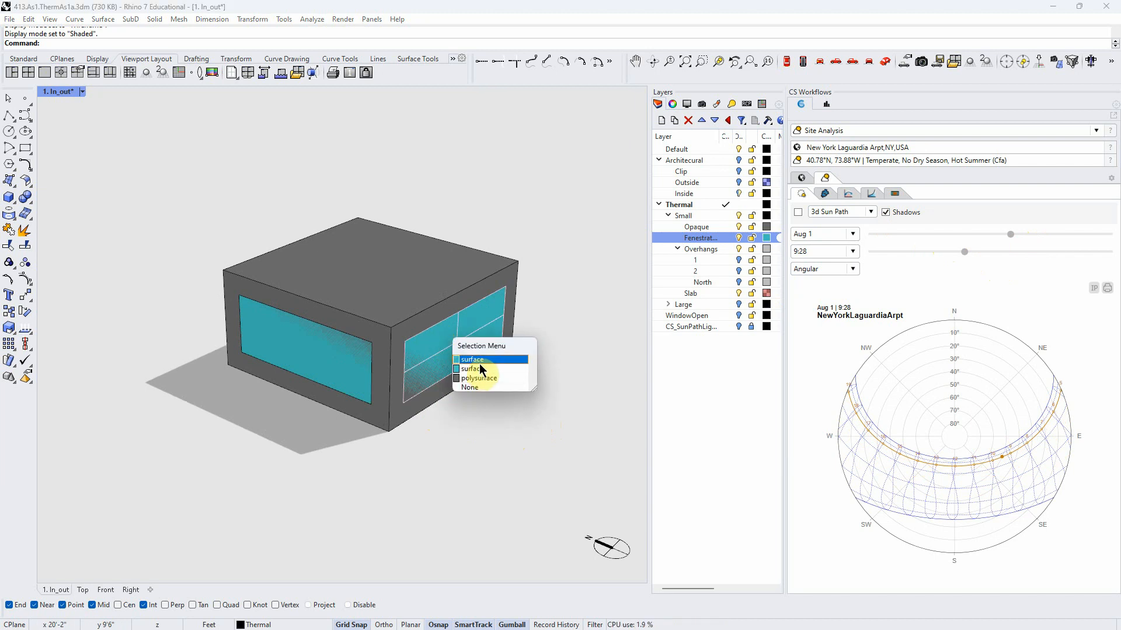
left_click(428, 321)
left_click(505, 446)
left_click(412, 326)
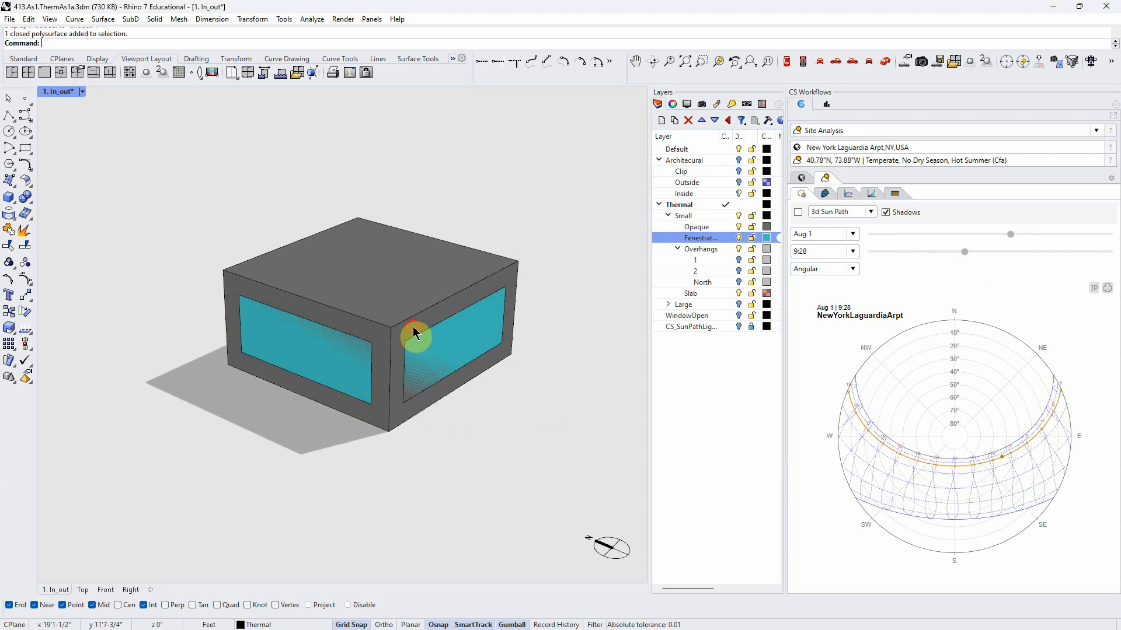
left_click(467, 344)
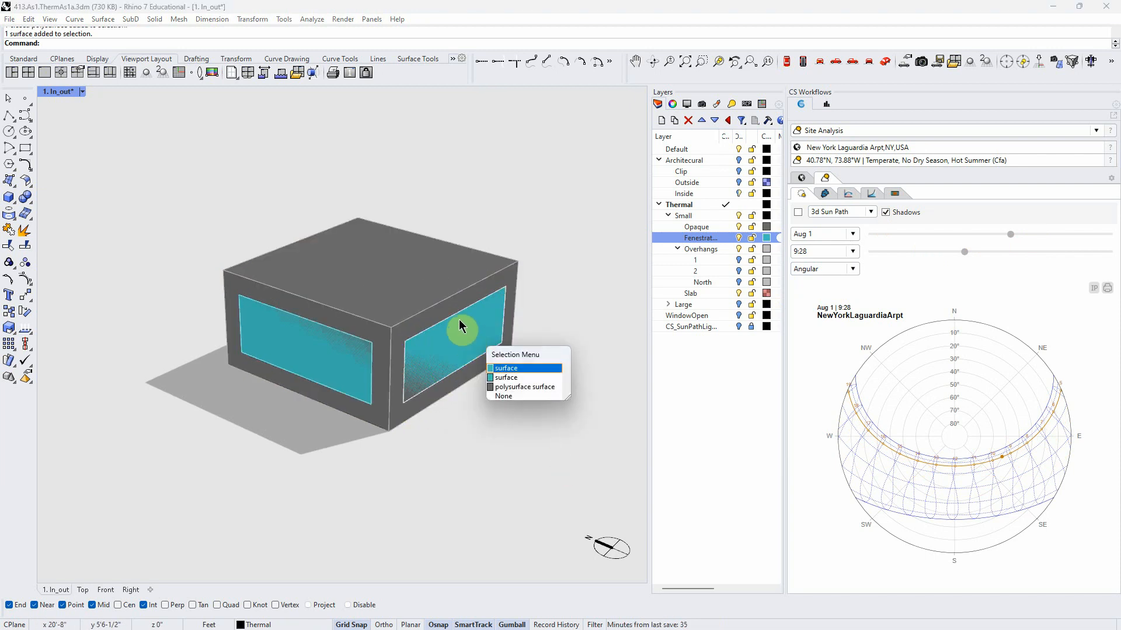
left_click(459, 323)
left_click(458, 338)
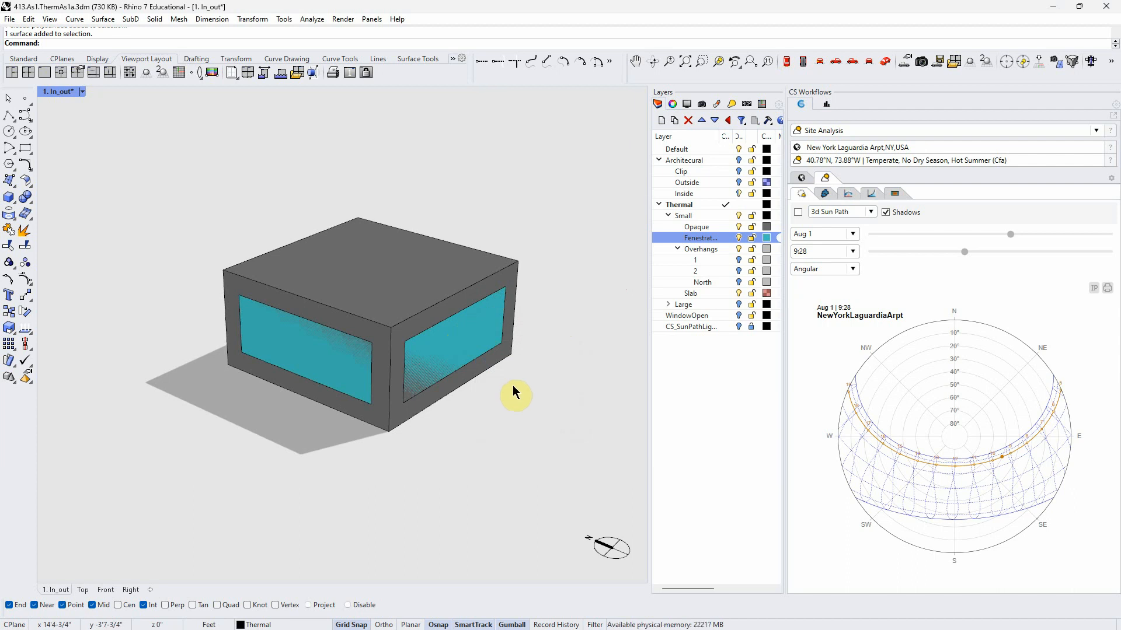
Show the WindowOpen layer and hide the small building's Opaque, fenestration and Slab layers so only the model with open windows remains.
left_click(738, 315)
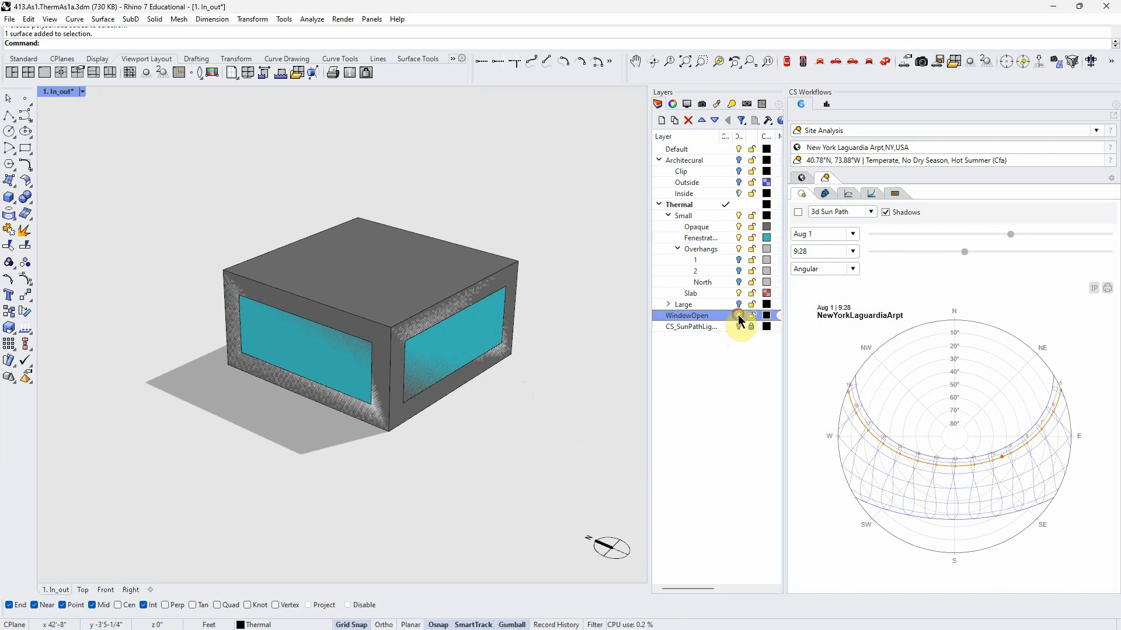
left_click(738, 227)
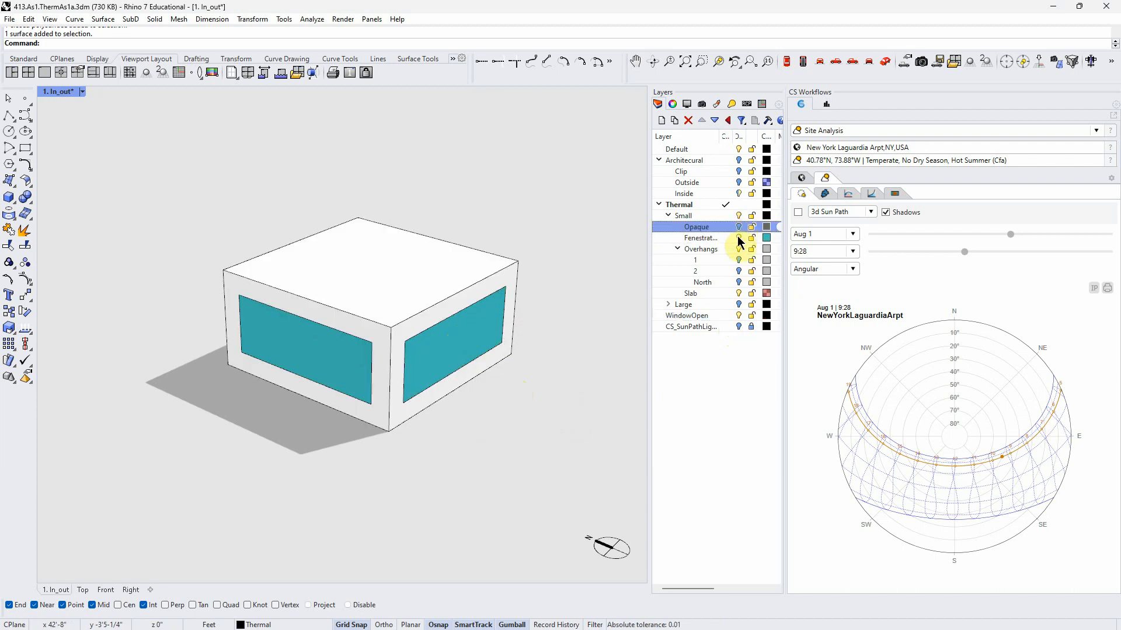
left_click(738, 237)
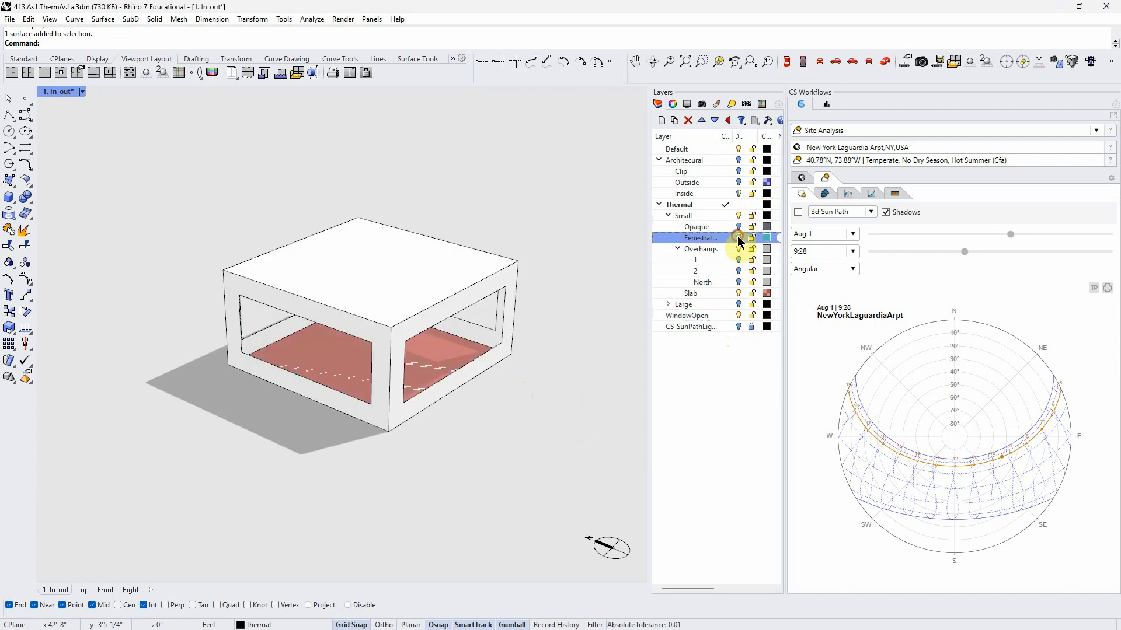
left_click(739, 293)
right_click_drag(481, 409, 503, 396)
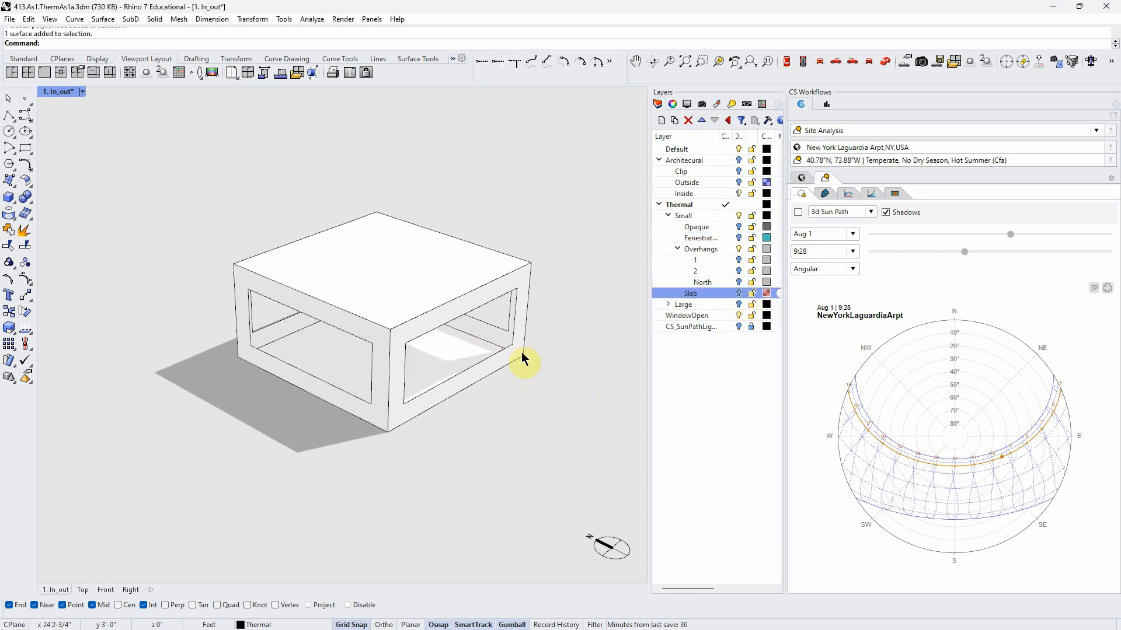
Show the 3D sun path, examine the sun's position from several sides of the open-window building, and hide the path again.
scroll(508, 396, "down", 4)
left_click(797, 212)
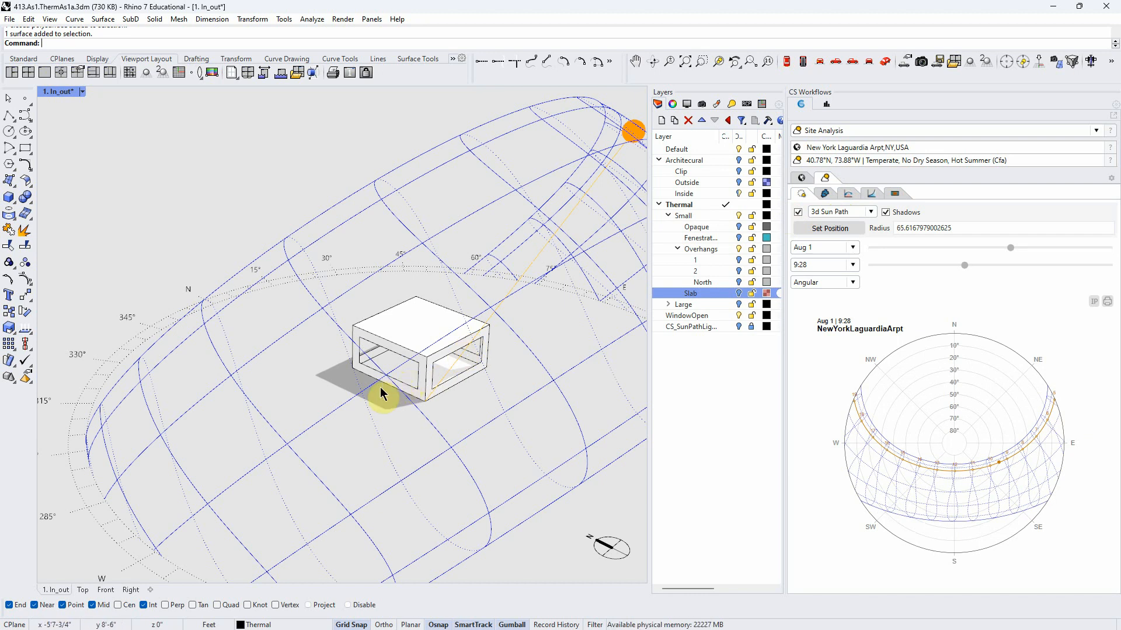
right_click_drag(347, 424, 420, 391)
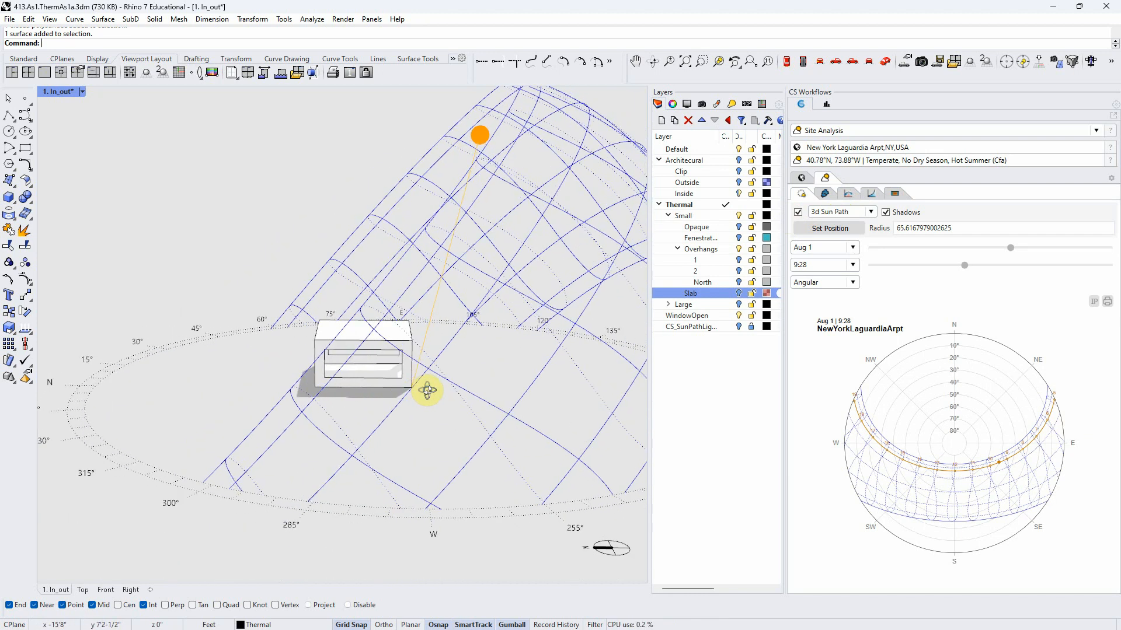
right_click_drag(613, 362, 482, 373)
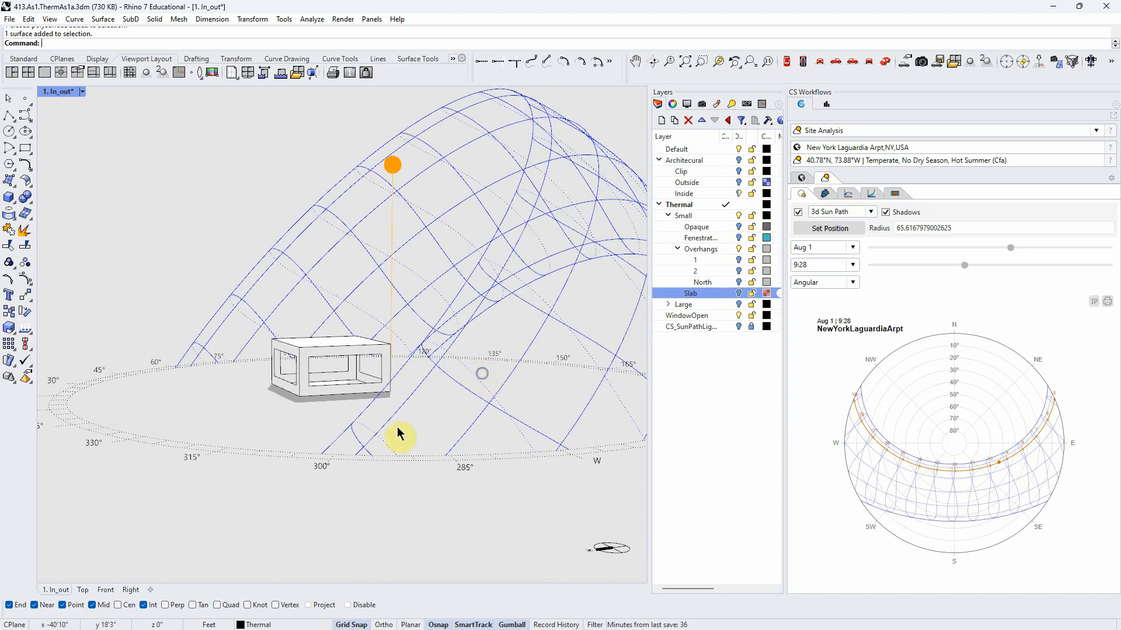
right_click_drag(559, 527, 489, 521)
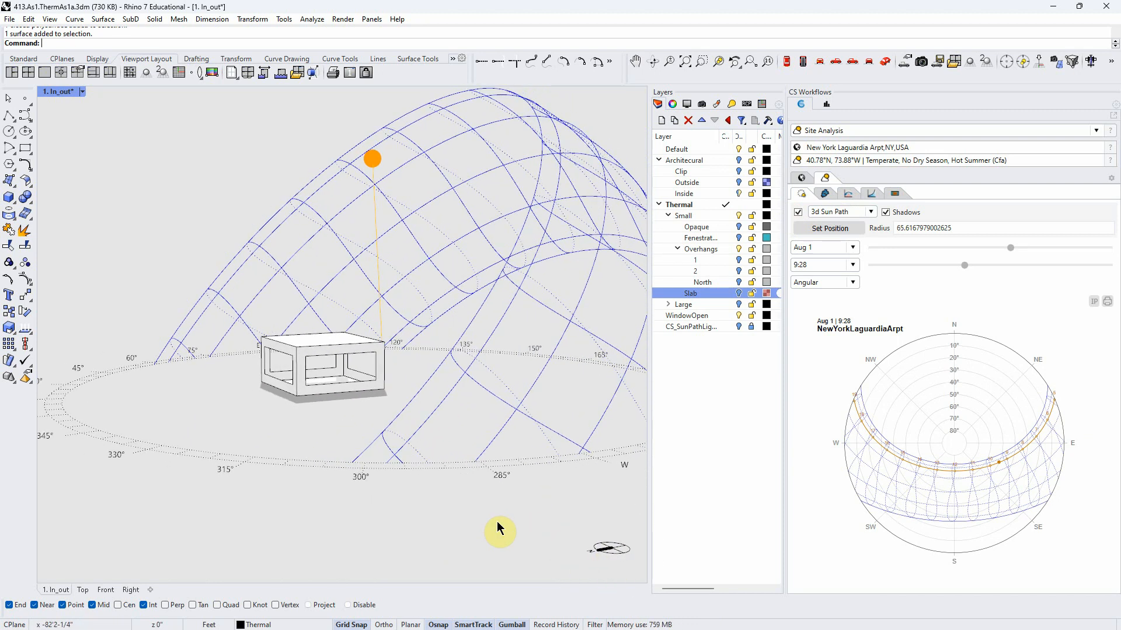
right_click_drag(278, 377, 288, 336)
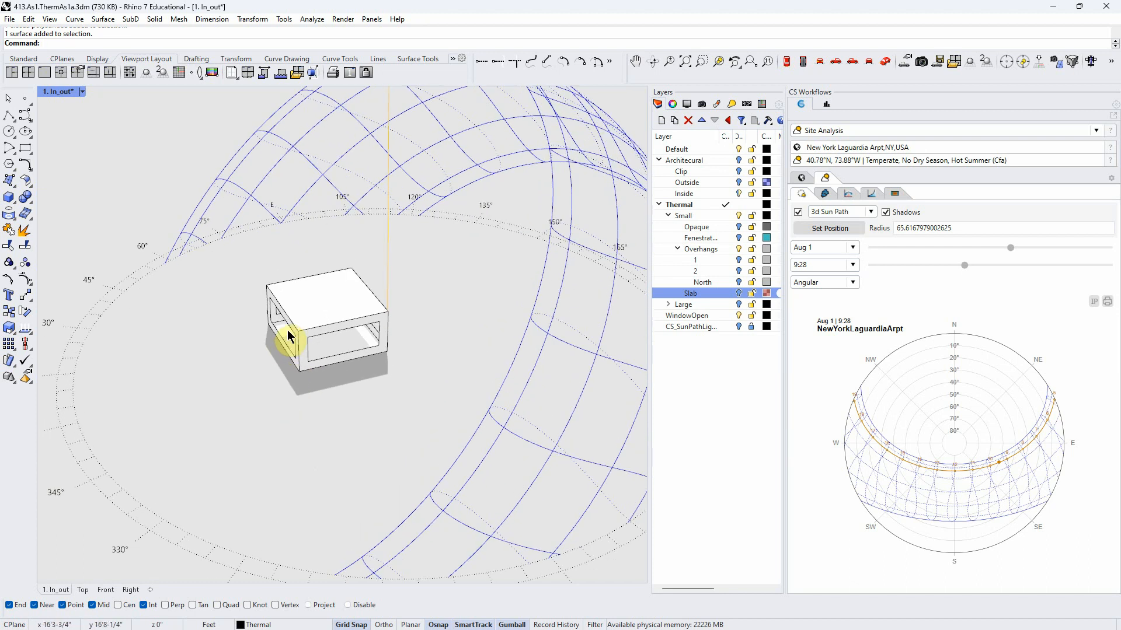
scroll(289, 336, "up", 2)
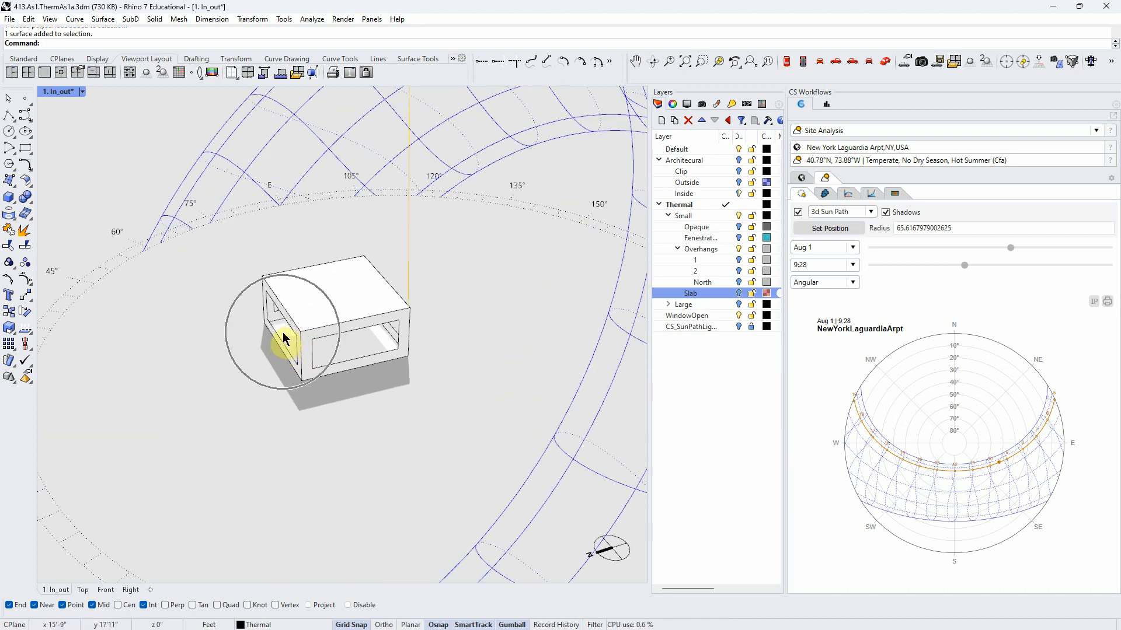
scroll(319, 361, "down", 3)
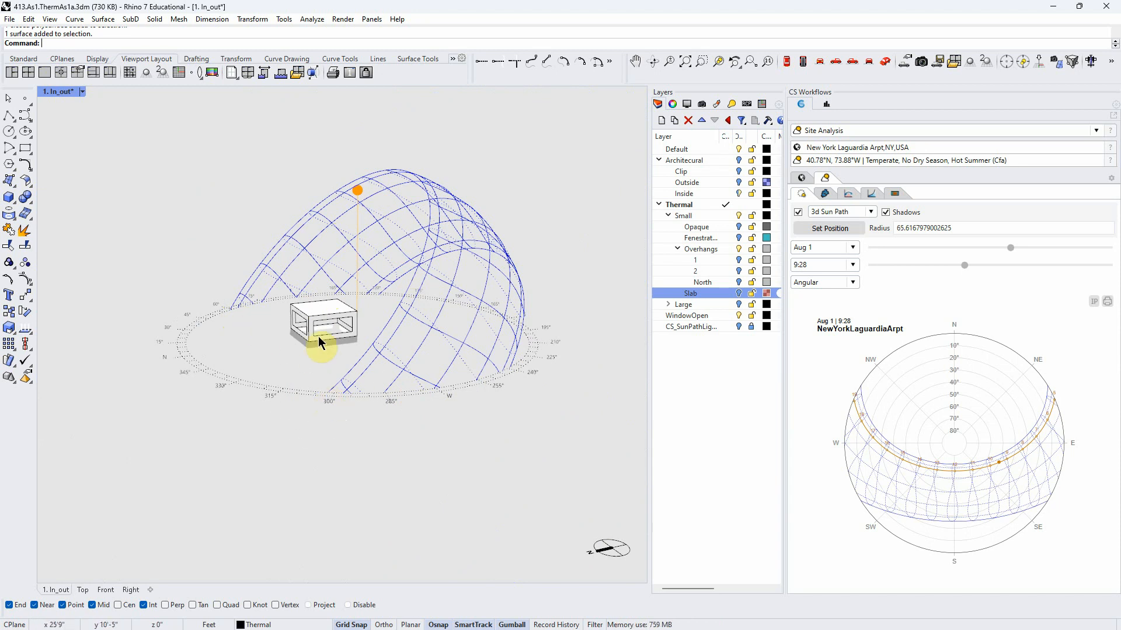
scroll(298, 329, "up", 8)
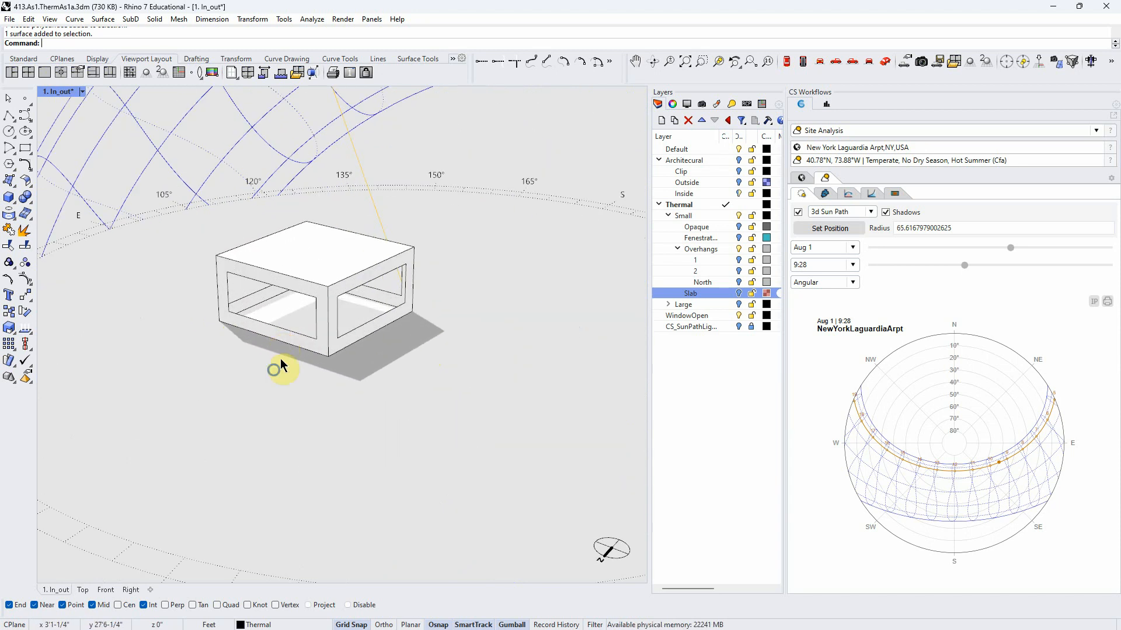
left_click(797, 211)
Set the sun study to Oct 28 at 14:19.
right_click_drag(338, 400, 402, 438)
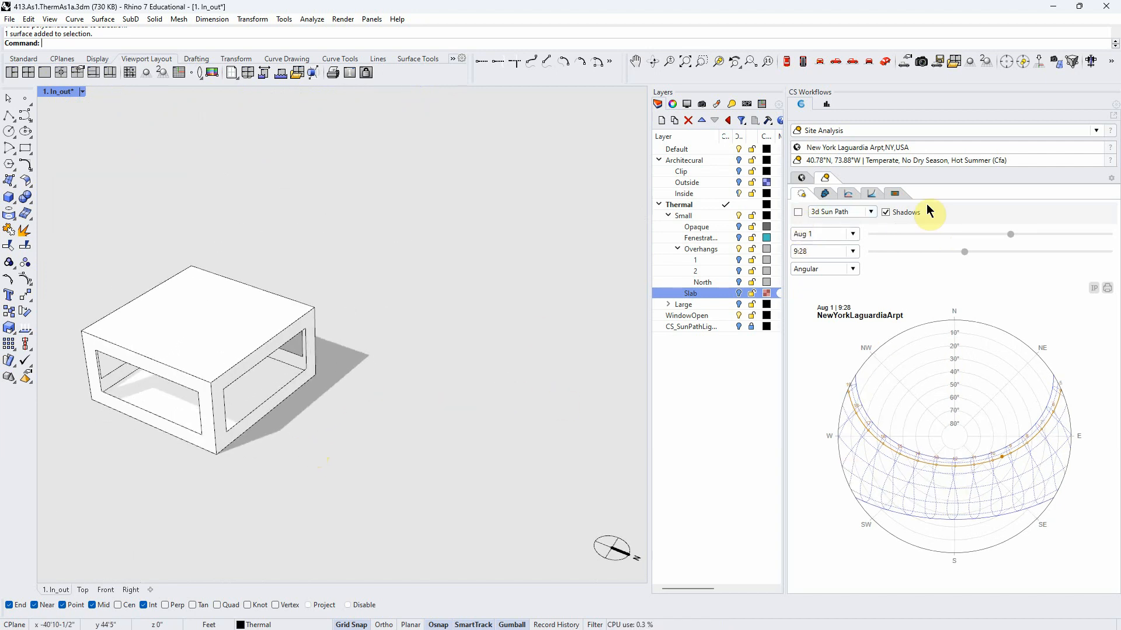
left_click_drag(1008, 237, 1073, 242)
left_click_drag(985, 252, 1014, 253)
Examine from all sides how the October afternoon sun enters the open windows and shades the interior.
right_click_drag(306, 375, 455, 385)
scroll(398, 349, "down", 8)
right_click_drag(397, 351, 560, 383)
scroll(417, 323, "up", 1)
scroll(419, 329, "up", 2)
right_click_drag(366, 355, 420, 342)
scroll(280, 321, "up", 5)
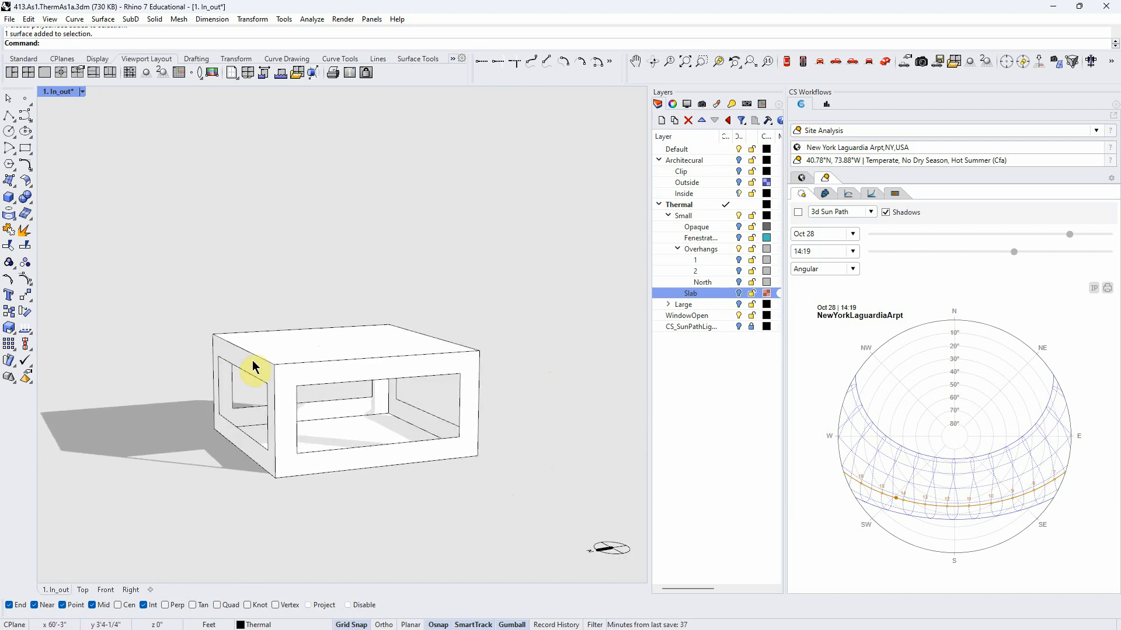
right_click_drag(250, 367, 359, 387)
scroll(243, 352, "down", 3)
right_click_drag(243, 352, 459, 355)
scroll(478, 380, "up", 6)
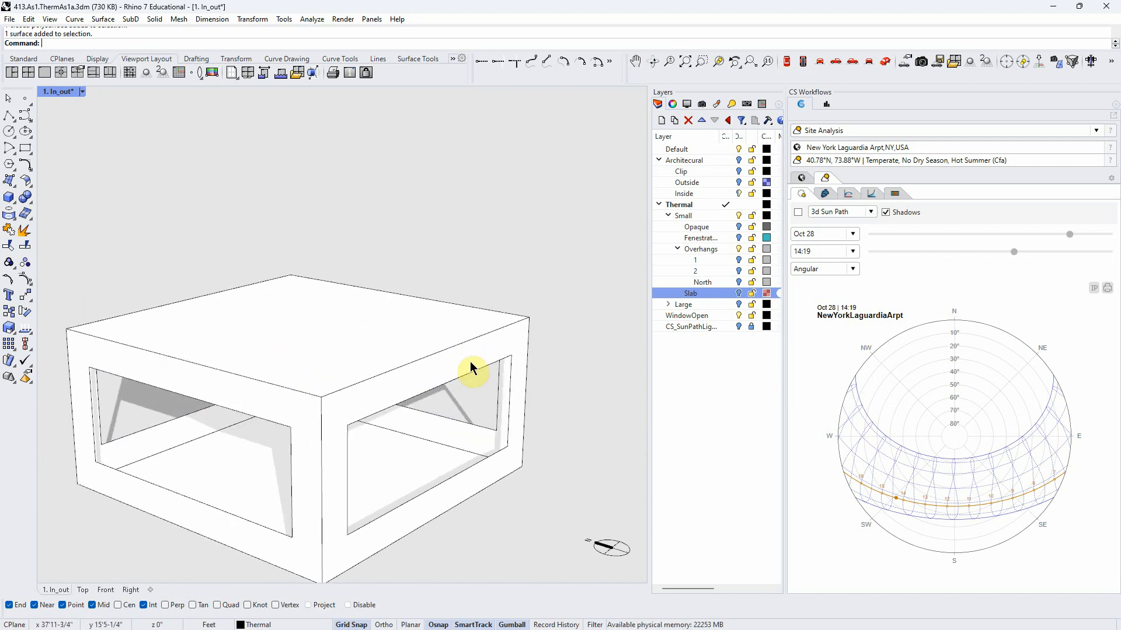
scroll(470, 346, "down", 4)
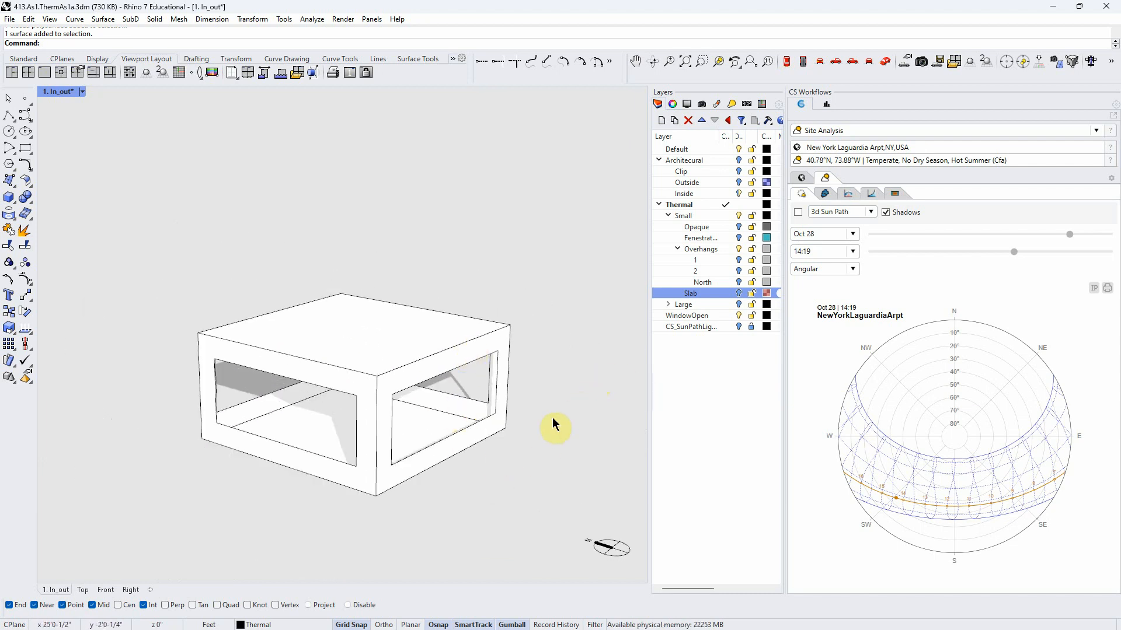
right_click_drag(543, 475, 461, 439)
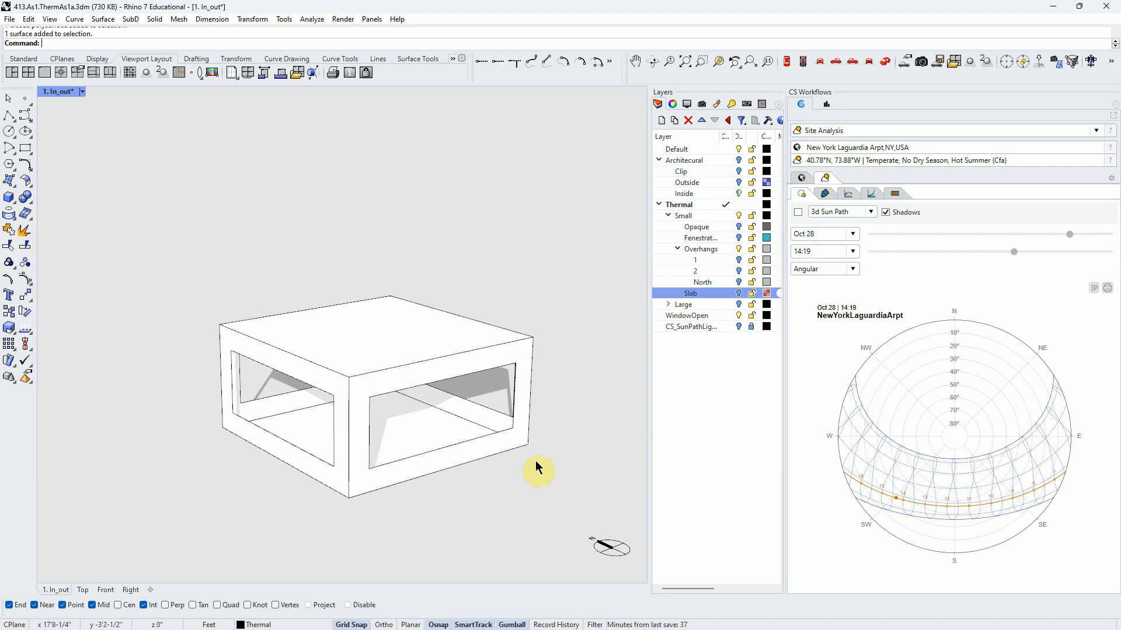
right_click_drag(551, 464, 352, 474)
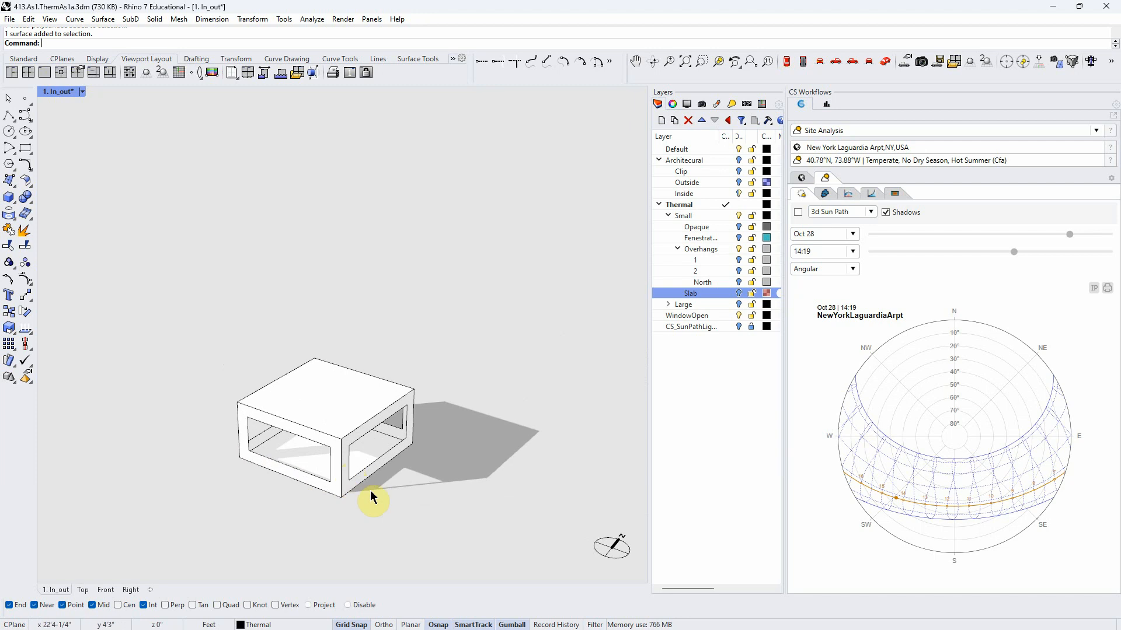
scroll(365, 484, "up", 4)
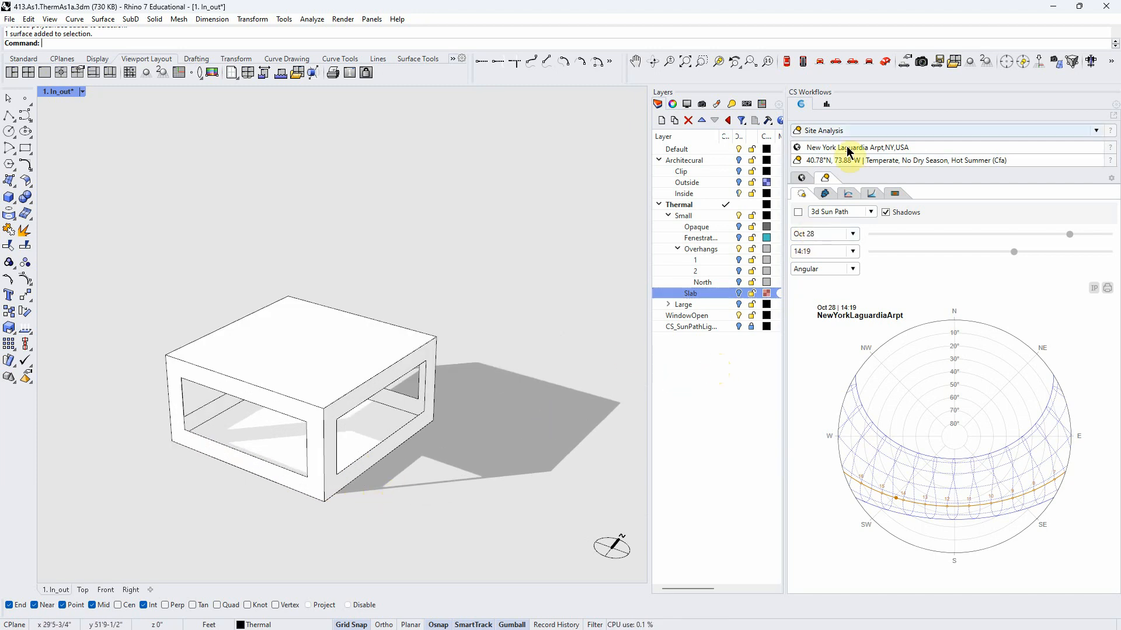
right_click_drag(624, 405, 495, 445)
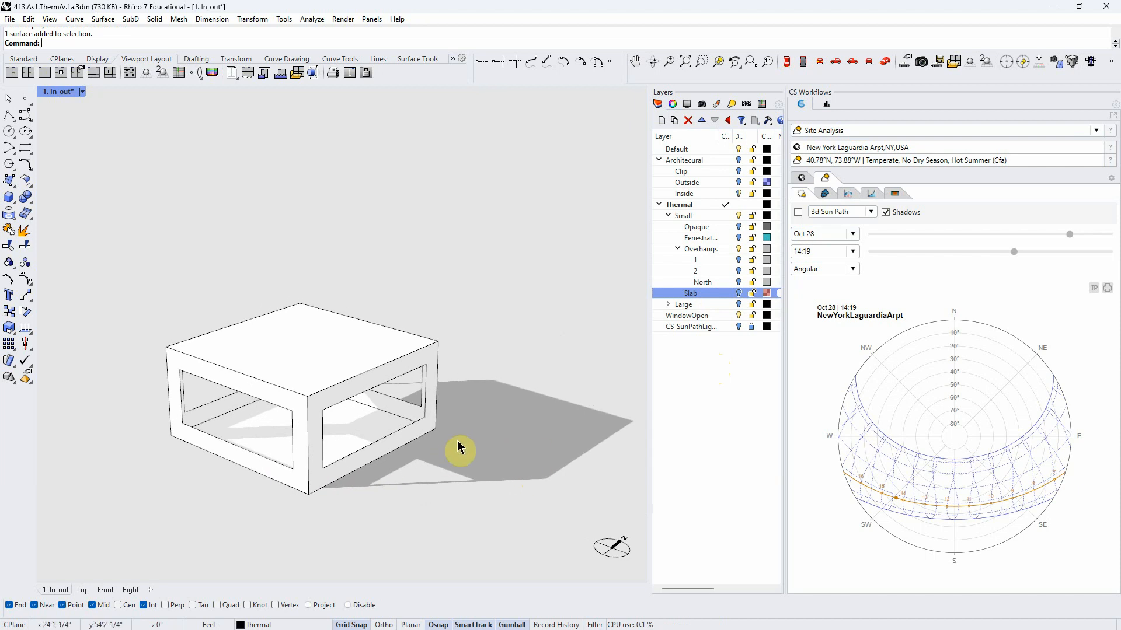
Set the sun date to May 16 and check the interior sunlight at 14:19 and at 8:58.
left_click_drag(1070, 237, 958, 234)
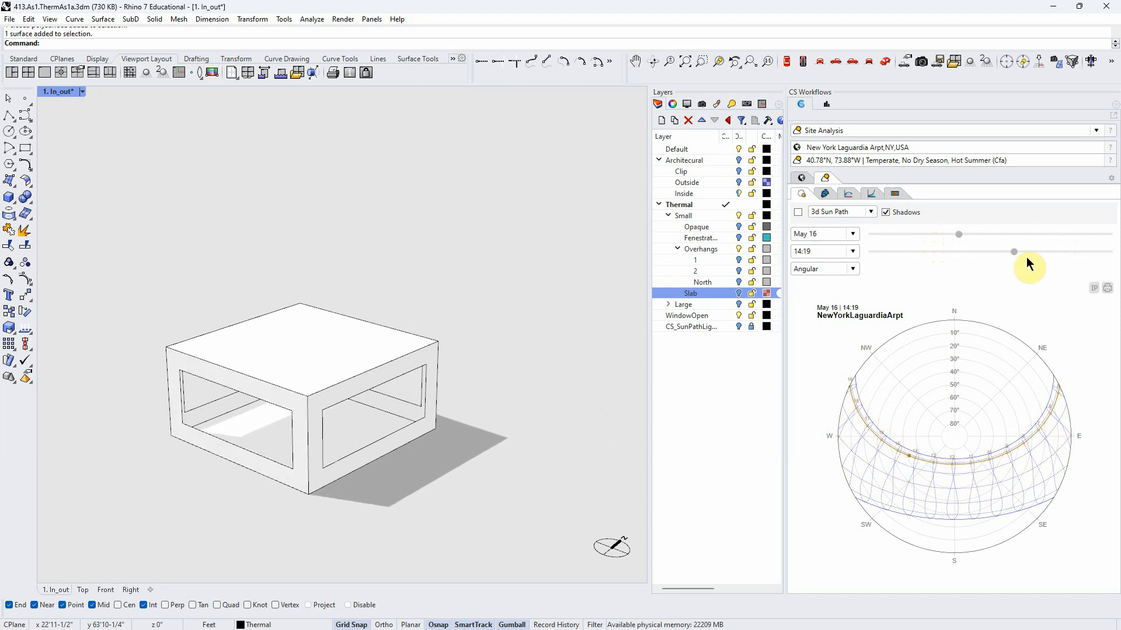
scroll(303, 496, "up", 5)
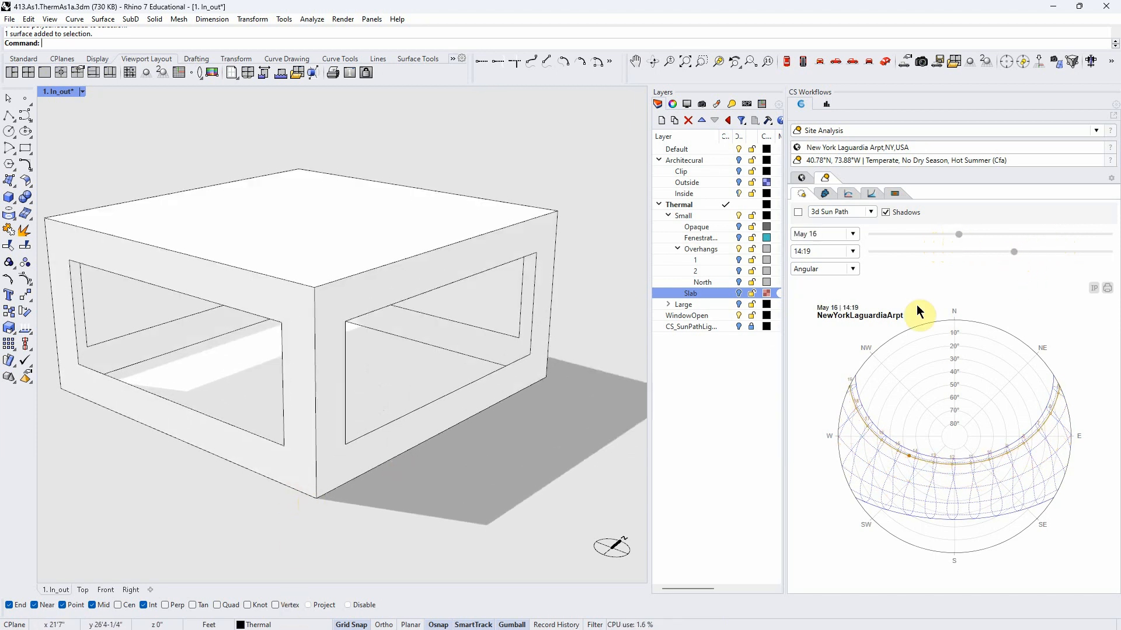
left_click_drag(1014, 251, 960, 261)
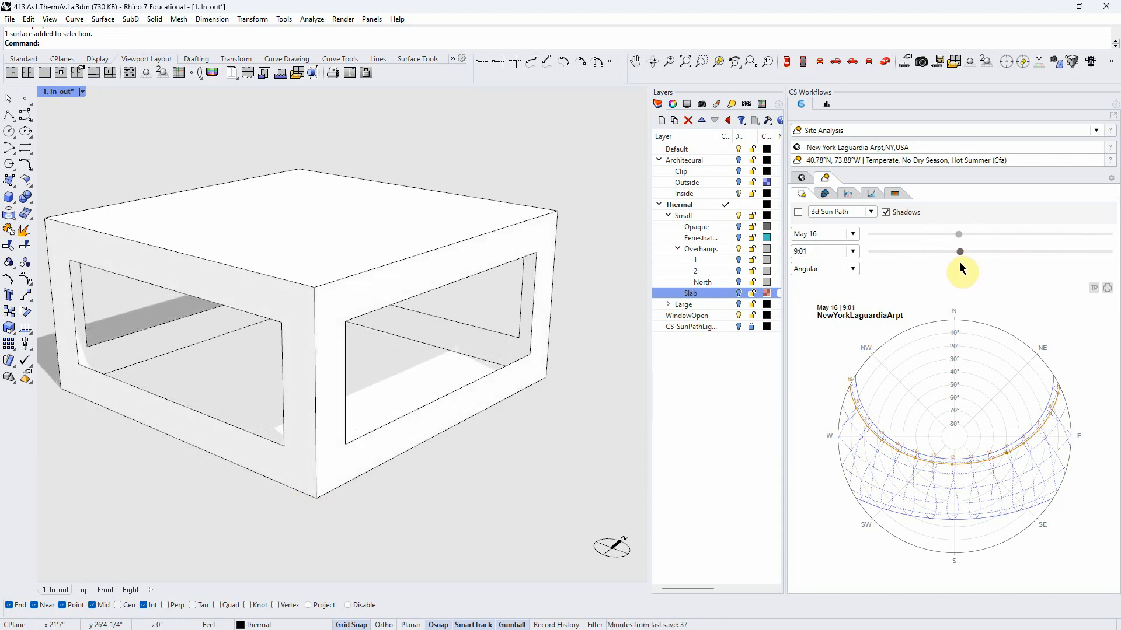
right_click_drag(401, 563, 396, 573)
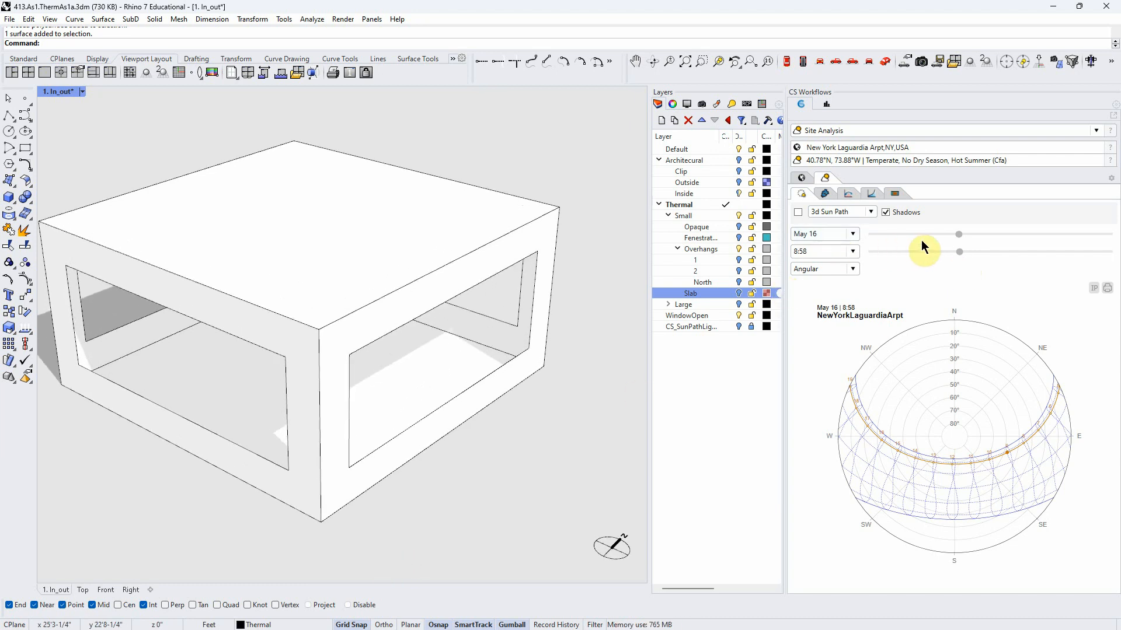
Advance the sun date through Jun 7 to Sep 3, set the time to 9:18, and compare the sunlight entering the windows.
left_click_drag(959, 234, 971, 234)
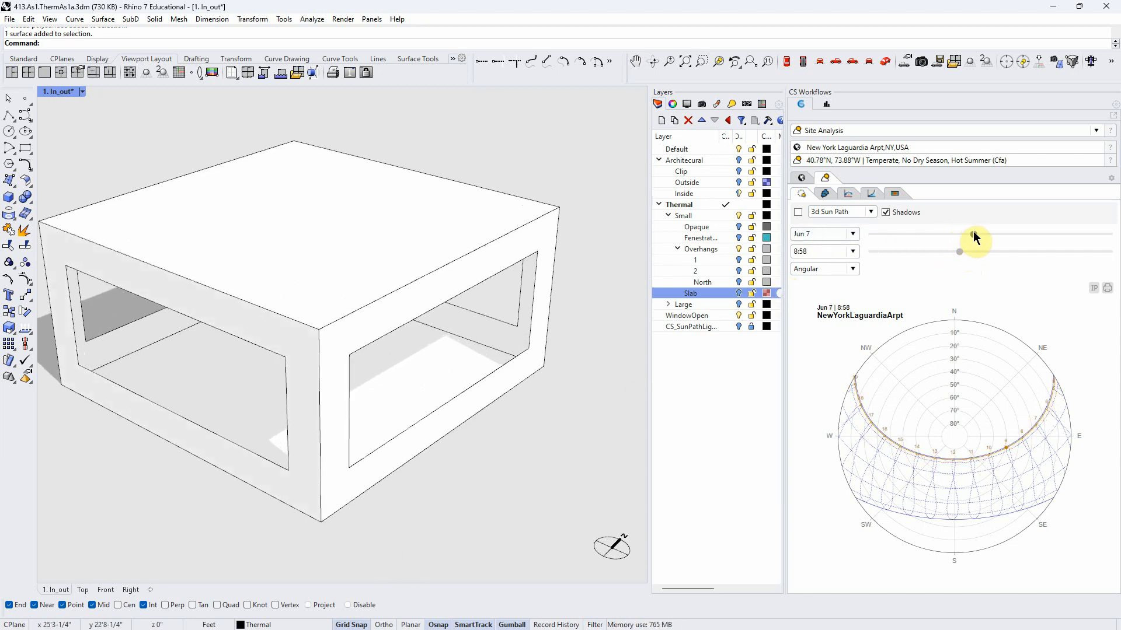
right_click_drag(512, 393, 475, 470)
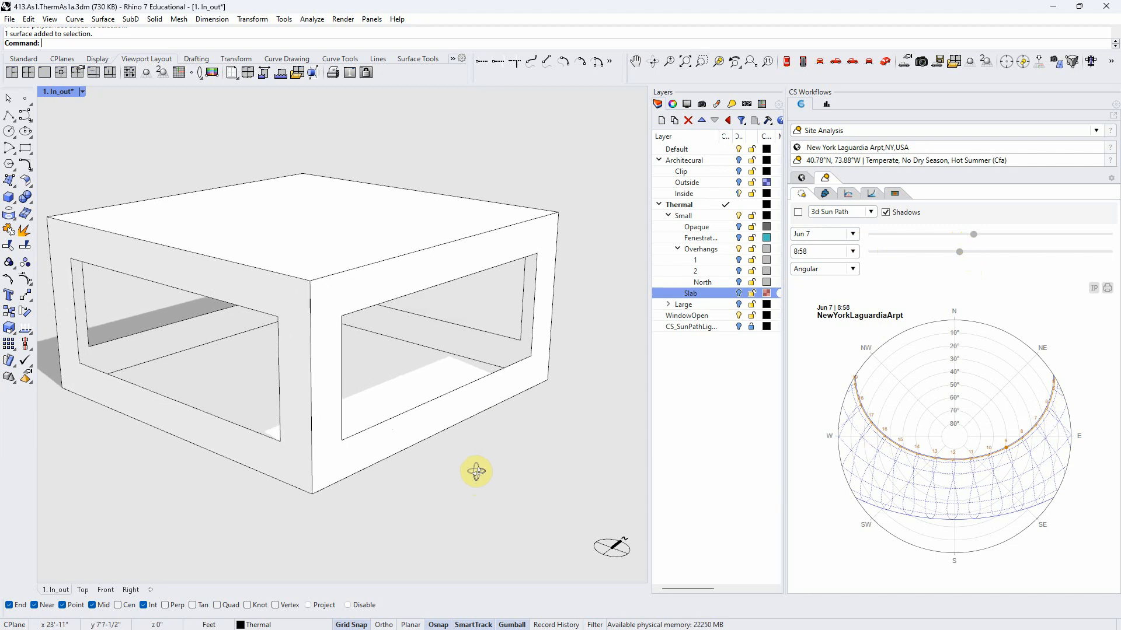
left_click_drag(973, 236, 1001, 237)
right_click_drag(491, 493, 502, 489)
mouse_move(959, 253)
left_mouse_down()
mouse_move(978, 255)
mouse_move(997, 235)
mouse_move(977, 240)
mouse_move(1033, 236)
mouse_move(960, 255)
left_mouse_up()
right_click_drag(403, 508, 409, 510)
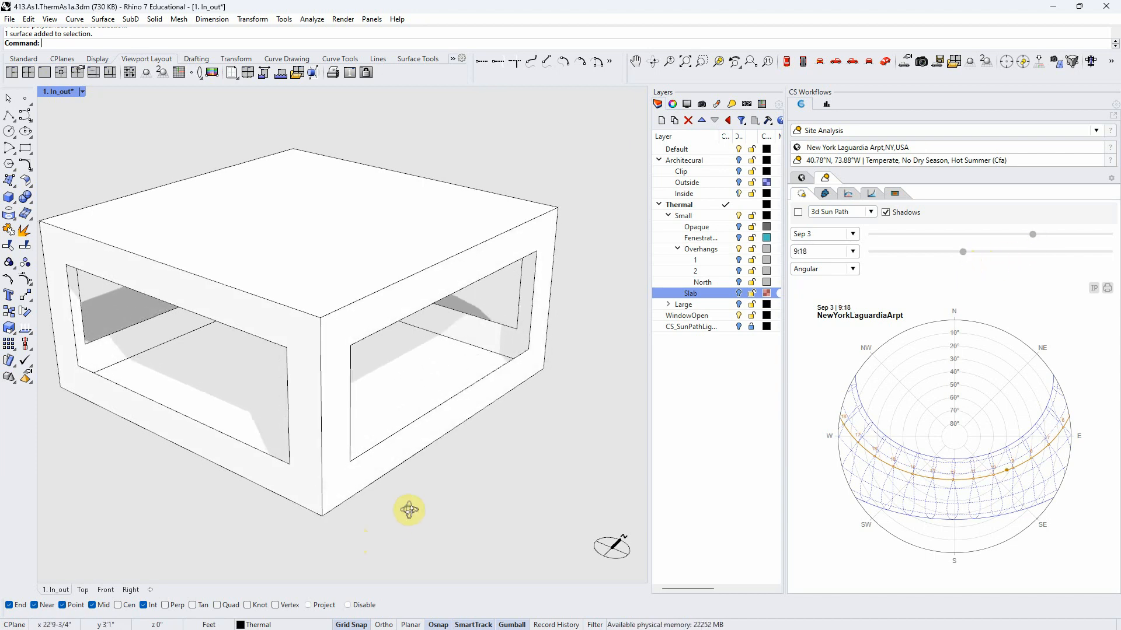
Show overhang layer 1 of the small building and examine how its overhangs shade the windows.
left_click(738, 260)
right_click_drag(601, 409, 466, 436)
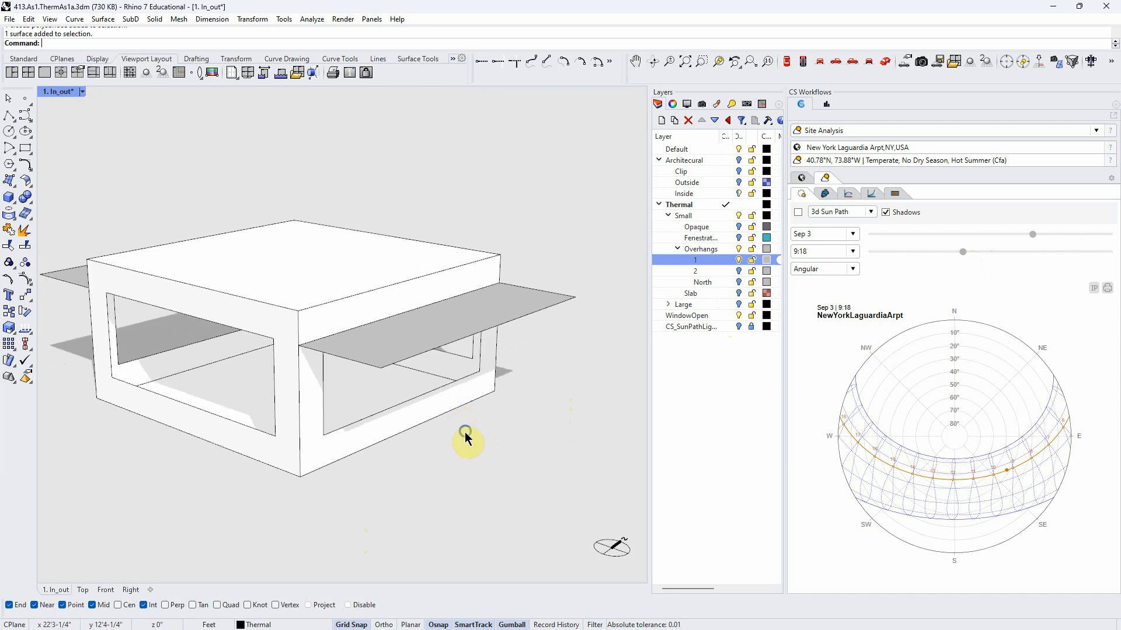
Set the sun date to Jun 7 and examine the shading from overhang layer 1 at 10:21 and at 11:45.
left_click_drag(1031, 234, 975, 241)
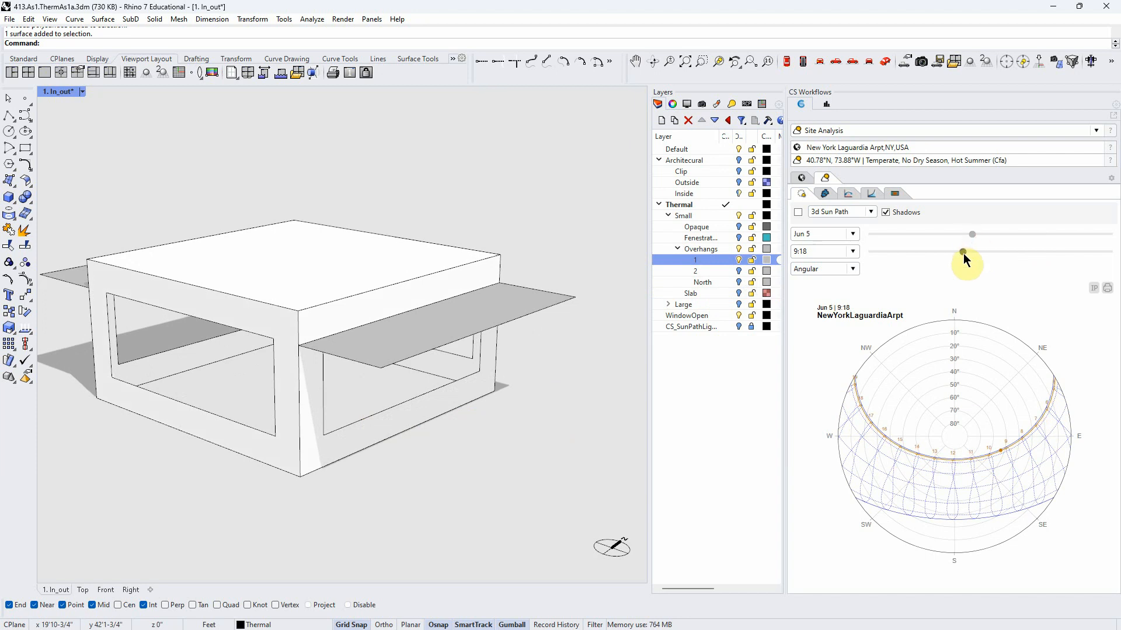
mouse_move(975, 233)
left_mouse_down()
mouse_move(1048, 233)
mouse_move(964, 234)
mouse_move(989, 251)
mouse_move(969, 250)
mouse_move(1024, 232)
mouse_move(973, 234)
left_mouse_up()
right_click_drag(520, 375, 393, 470)
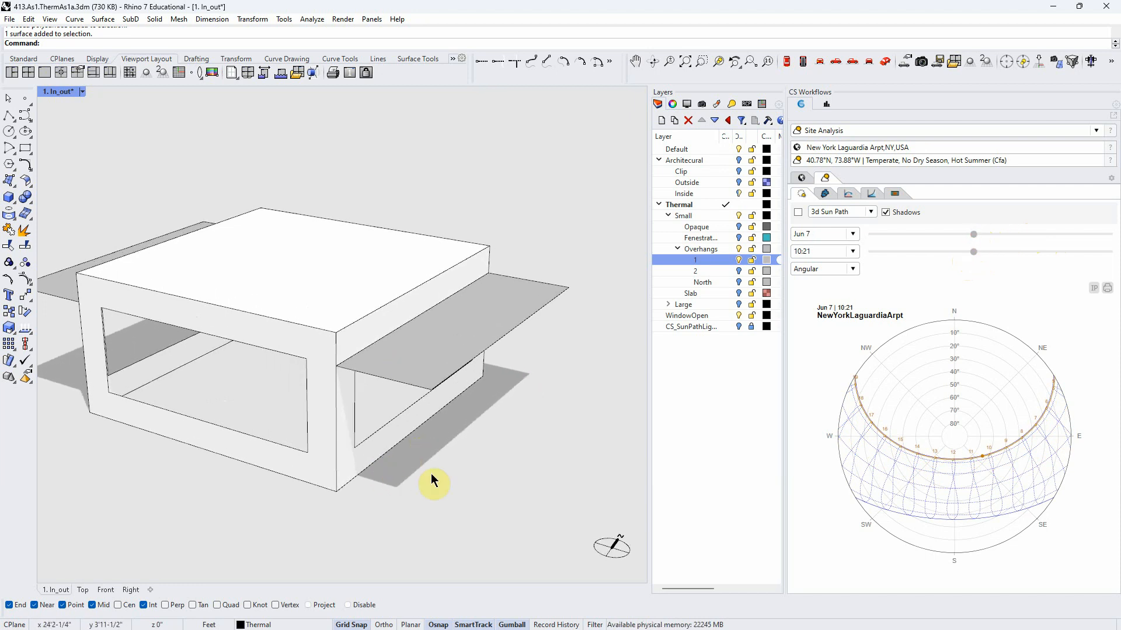
right_click_drag(311, 502, 379, 482)
scroll(379, 486, "up", 2)
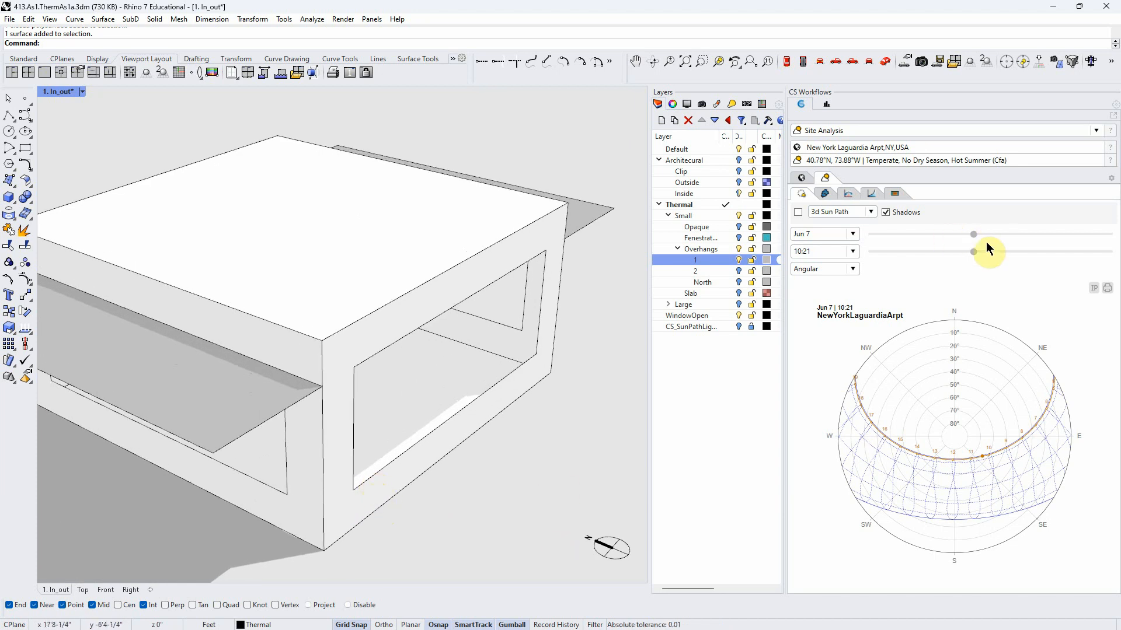
left_click_drag(970, 251, 988, 251)
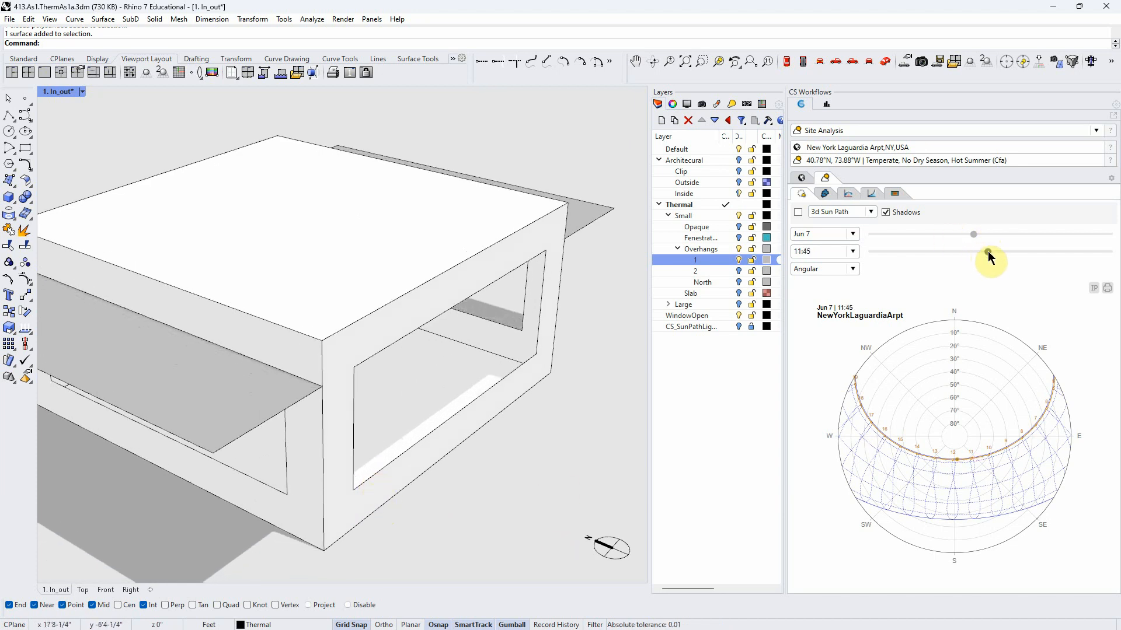
scroll(538, 507, "down", 5)
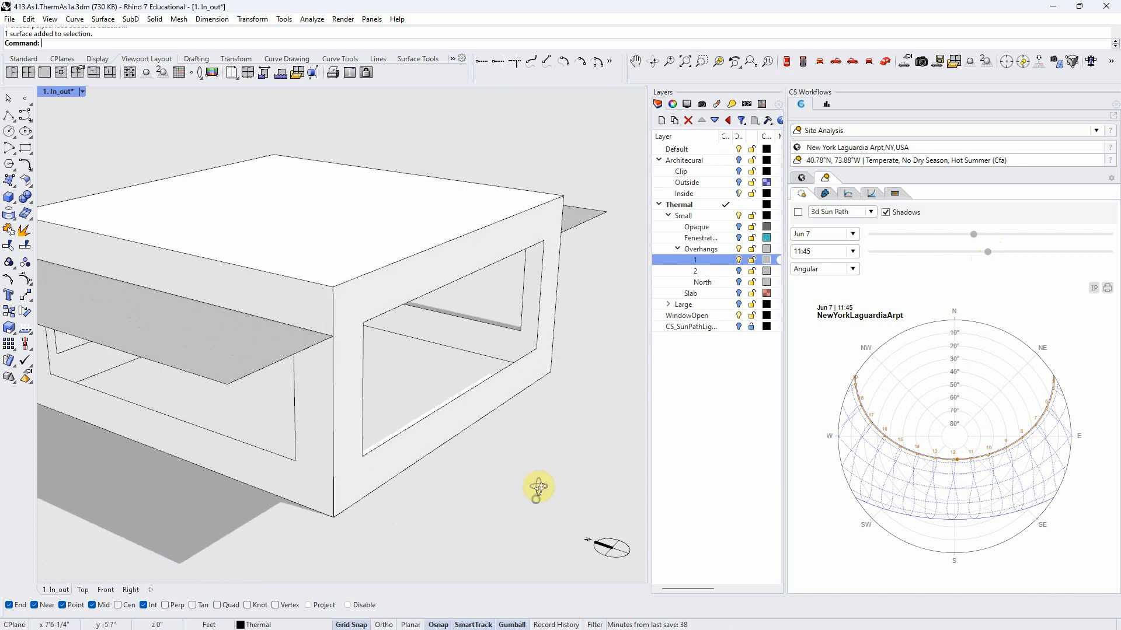
Display the 3D sun path around the building, examine the sun's position on it, and hide it again.
left_click(797, 212)
scroll(445, 385, "down", 8)
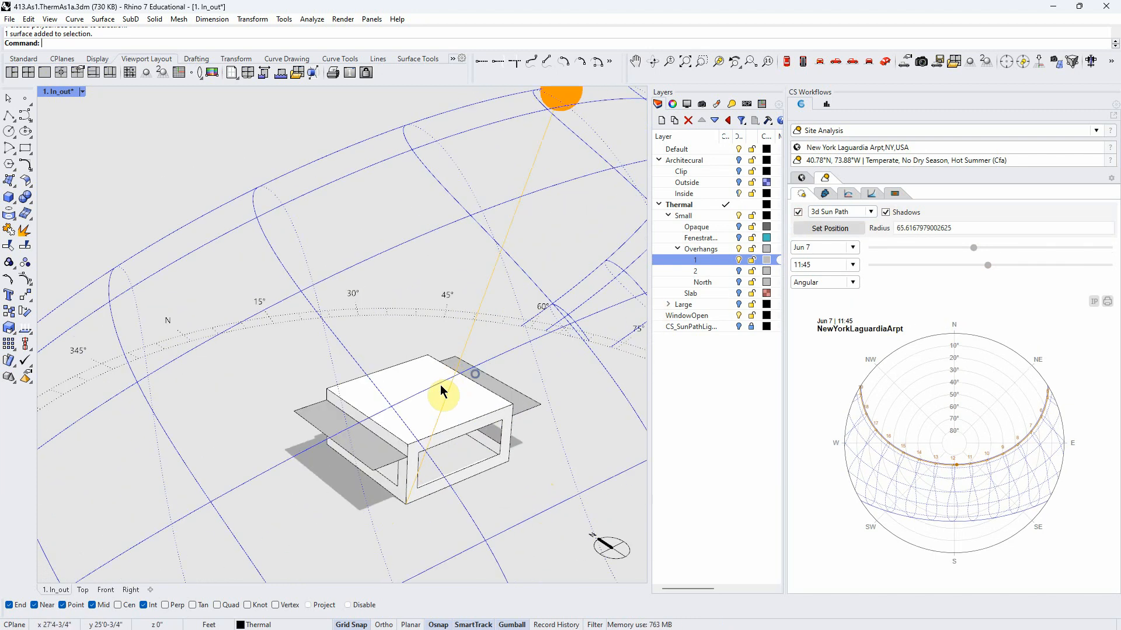
right_click_drag(445, 393, 505, 441)
scroll(502, 431, "up", 3)
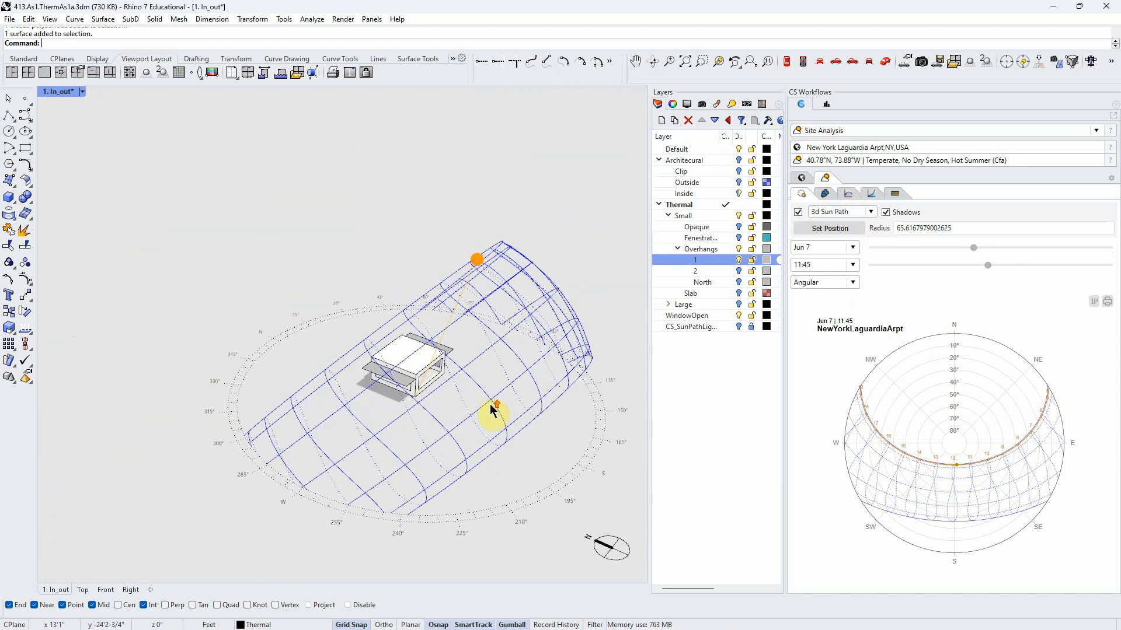
left_click(797, 211)
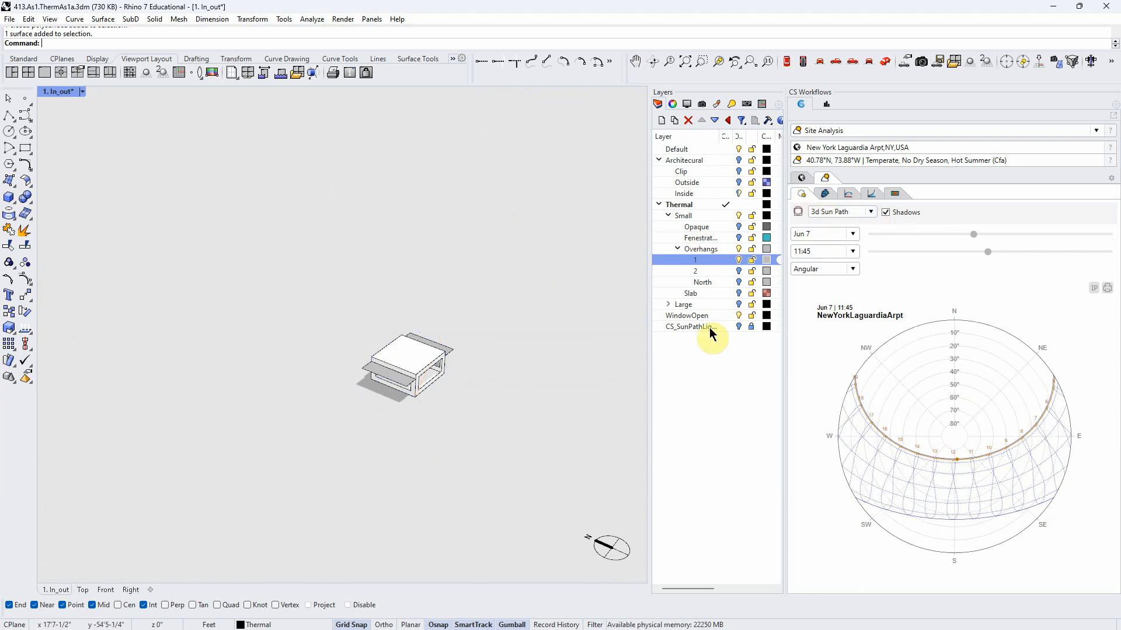
Set the sun to Jun 18 at 12:18 and check the midday shading of the windows.
scroll(445, 401, "up", 7)
mouse_move(380, 432)
right_mouse_down()
mouse_move(362, 408)
mouse_move(368, 425)
right_mouse_up()
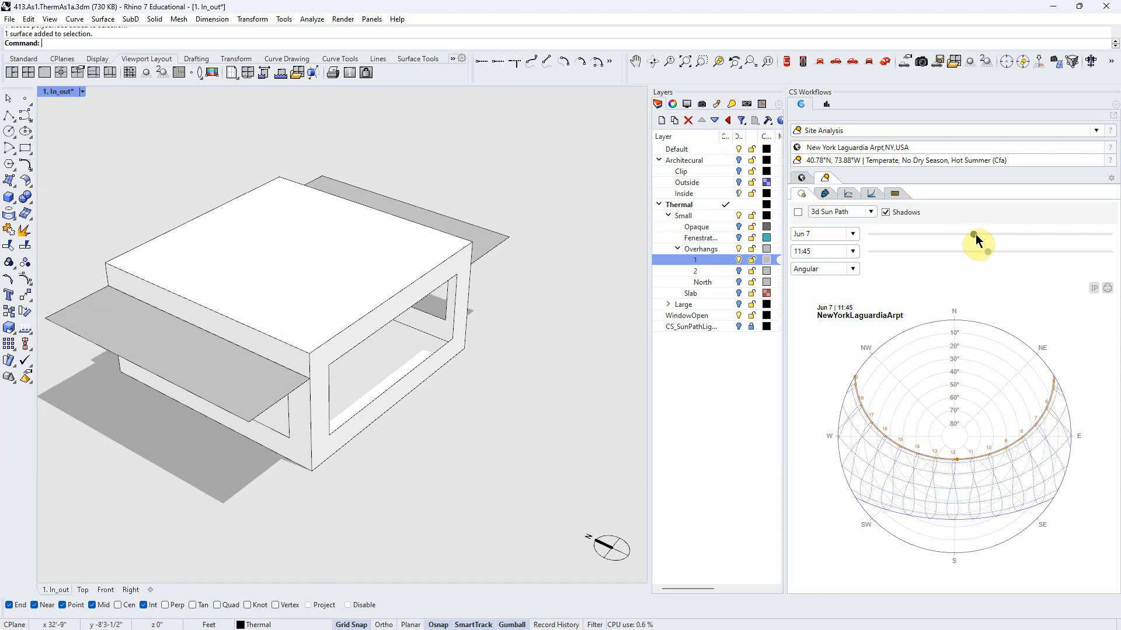
mouse_move(976, 233)
left_mouse_down()
mouse_move(1037, 241)
mouse_move(979, 241)
left_mouse_up()
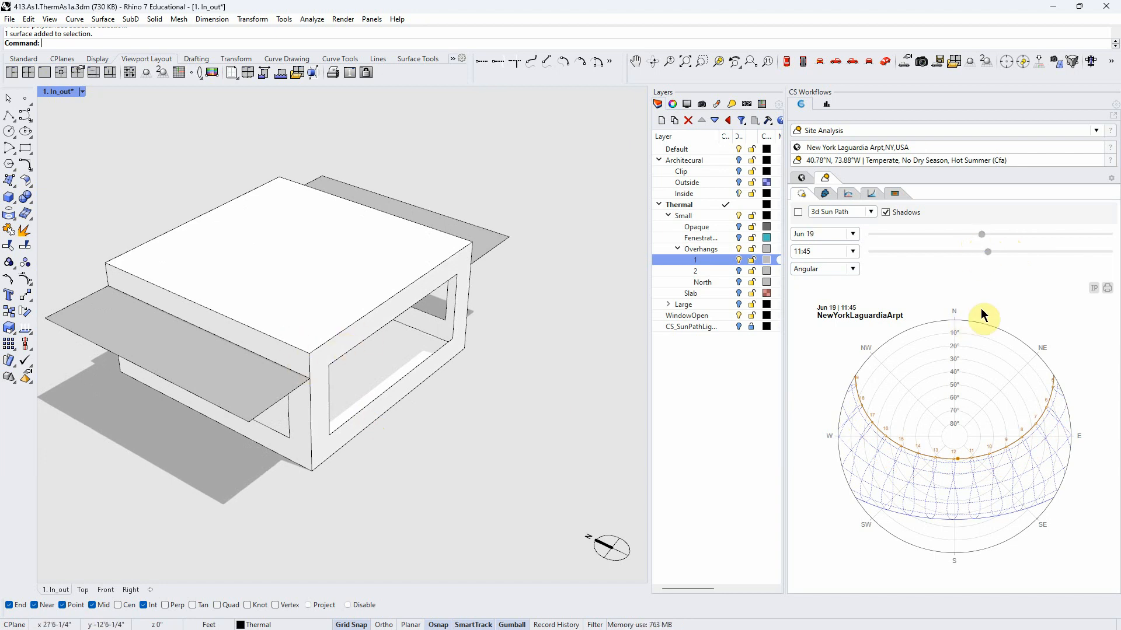
mouse_move(988, 251)
left_mouse_down()
mouse_move(1019, 234)
mouse_move(983, 245)
mouse_move(993, 251)
left_mouse_up()
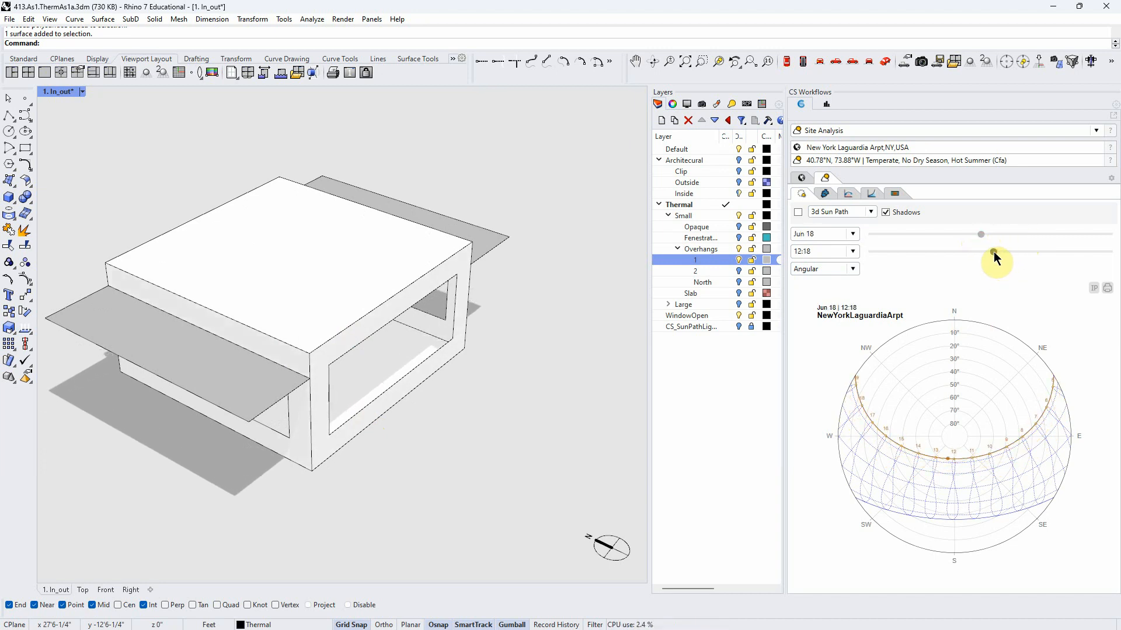
Show overhang layer 2 and compare its window shading on May 23 and Feb 17.
left_click(738, 271)
right_click_drag(577, 409, 512, 407)
mouse_move(982, 232)
left_mouse_down()
mouse_move(958, 233)
mouse_move(1042, 229)
mouse_move(963, 233)
left_mouse_up()
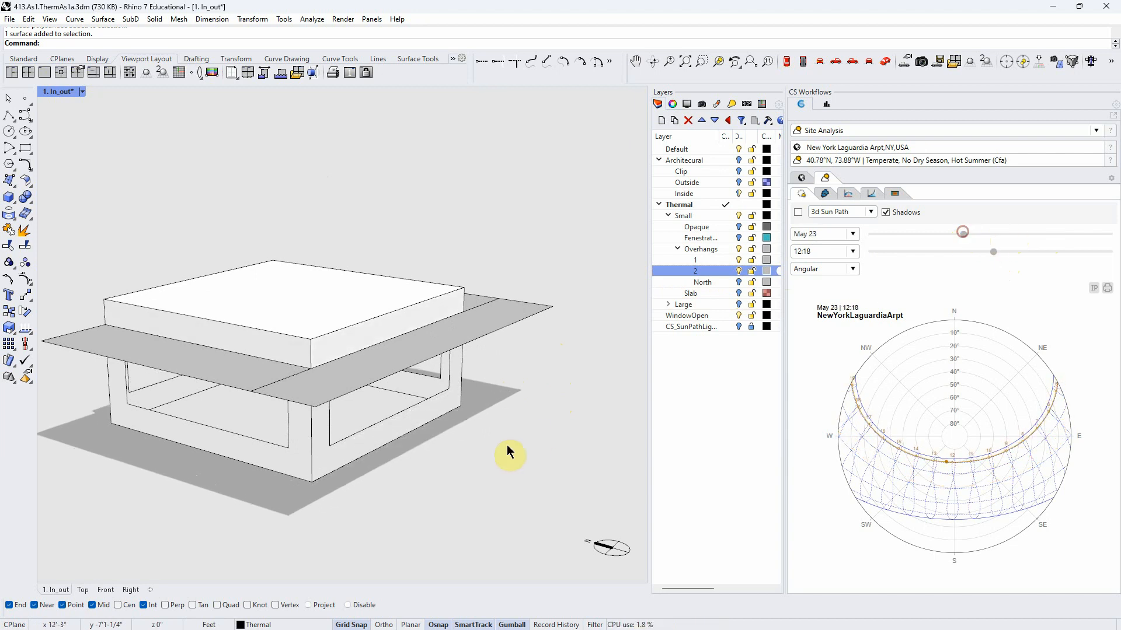
right_click_drag(496, 443, 491, 458)
left_click_drag(966, 234, 897, 235)
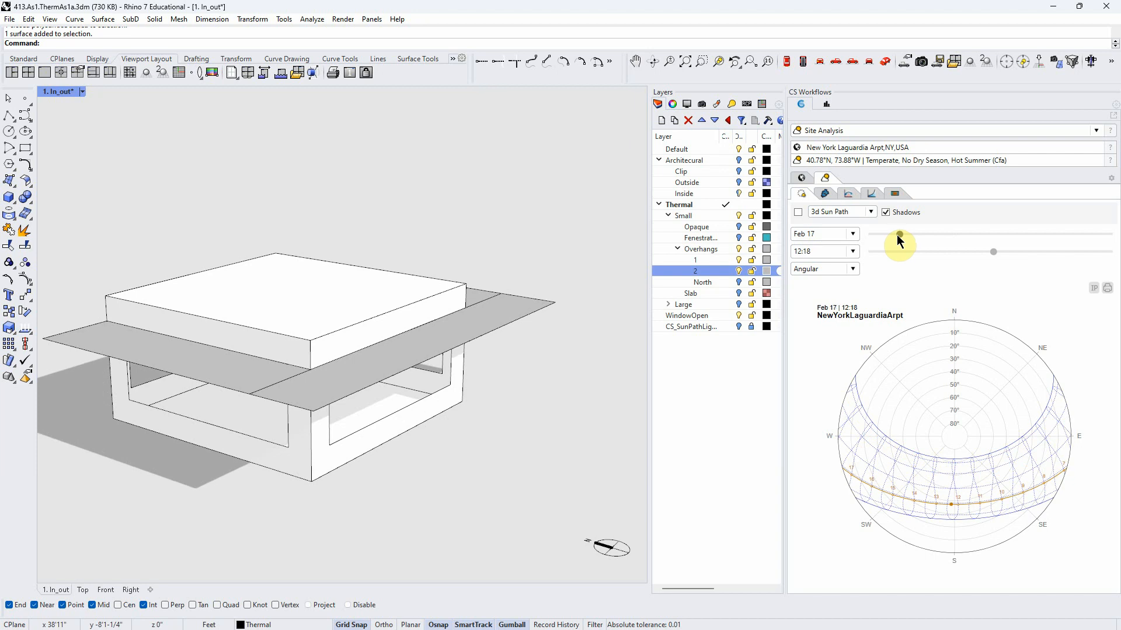
right_click_drag(526, 441, 529, 450)
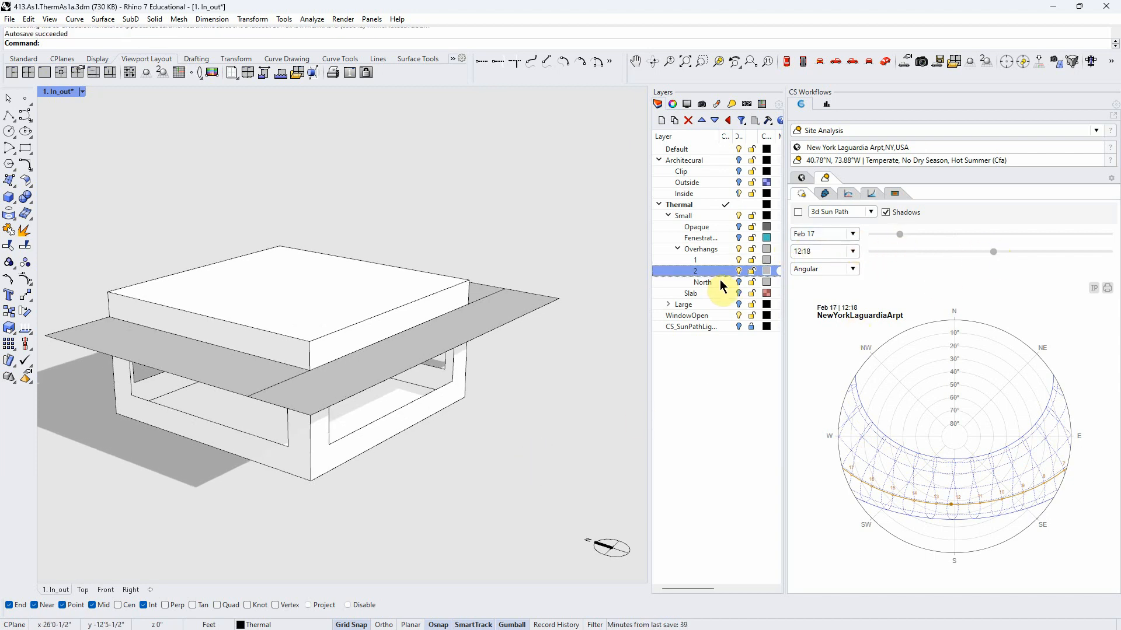
Hide overhang layer 2, examine the February sun entering the windows, and advance the sun date to Mar 10.
left_click(738, 271)
right_click_drag(630, 362, 583, 386)
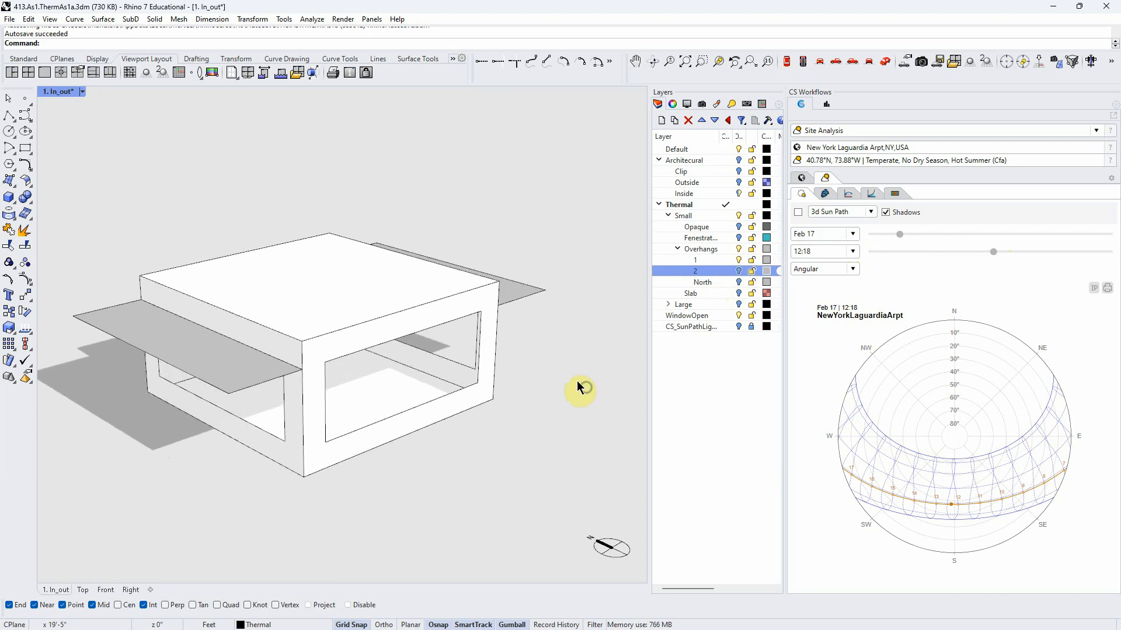
scroll(368, 408, "up", 2)
scroll(409, 502, "up", 2)
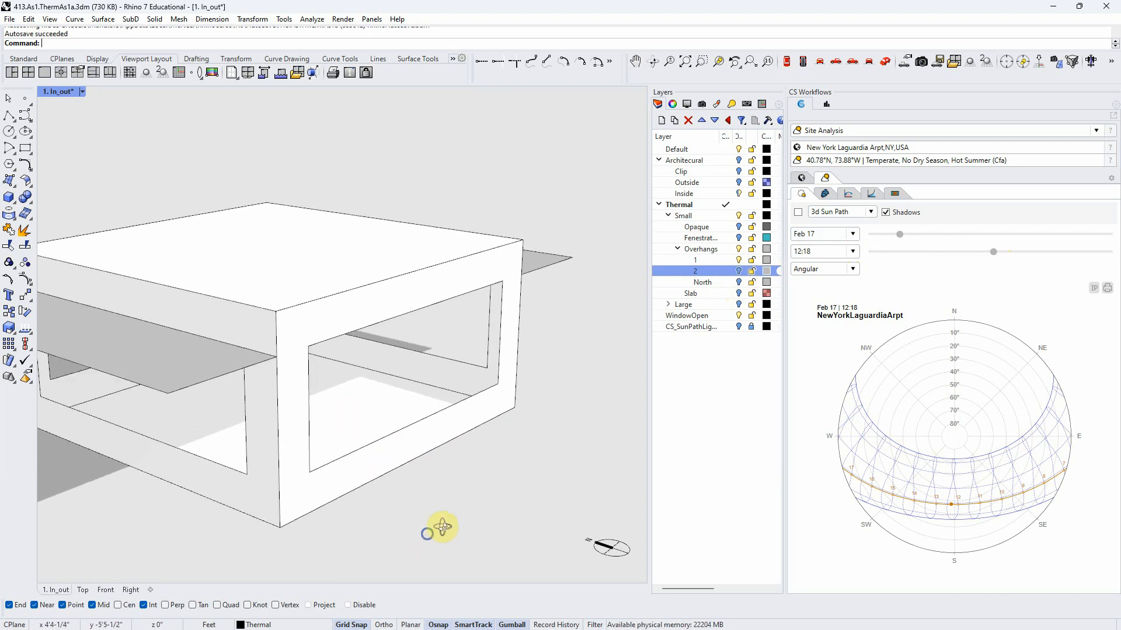
key("ctrl")
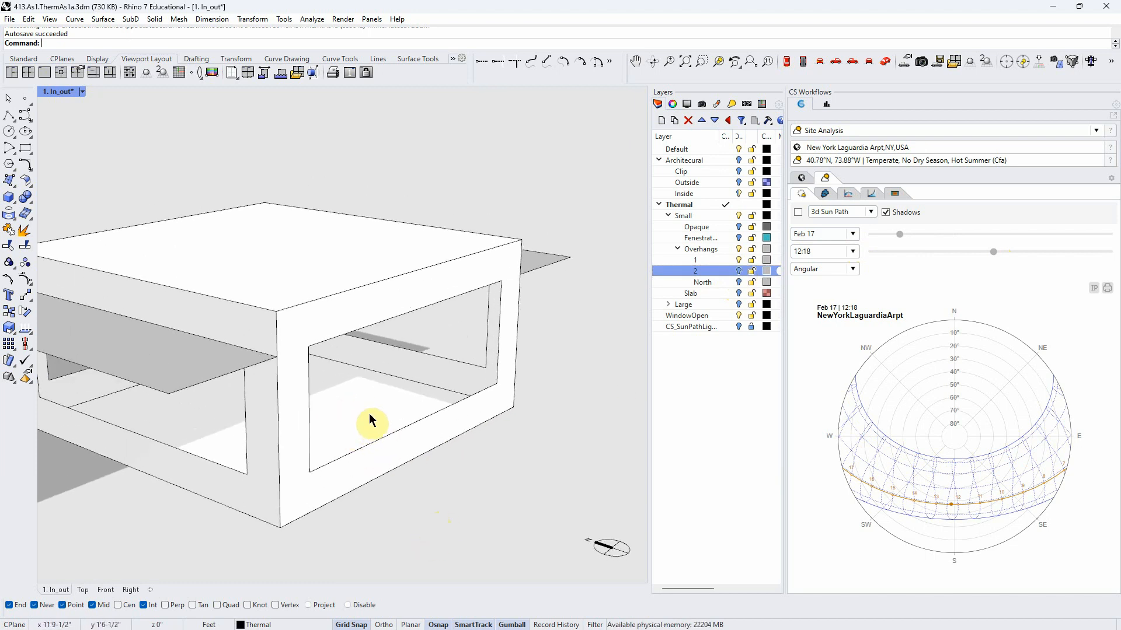
mouse_move(453, 486)
right_mouse_down()
mouse_move(437, 478)
mouse_move(459, 475)
right_mouse_up()
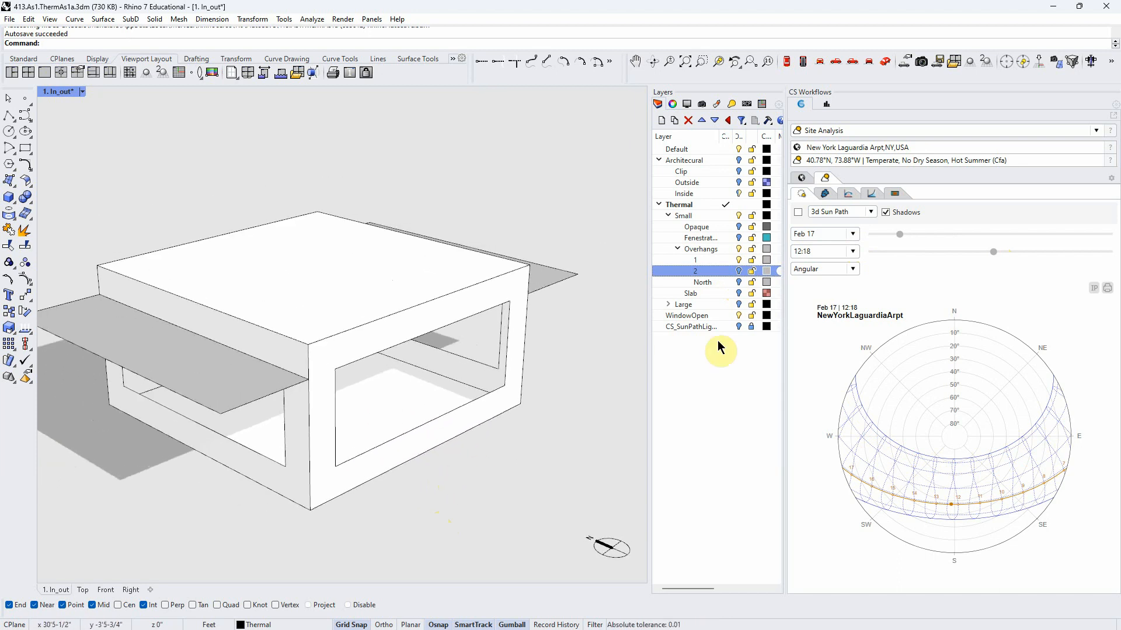
mouse_move(900, 238)
left_mouse_down()
mouse_move(883, 231)
mouse_move(914, 240)
left_mouse_up()
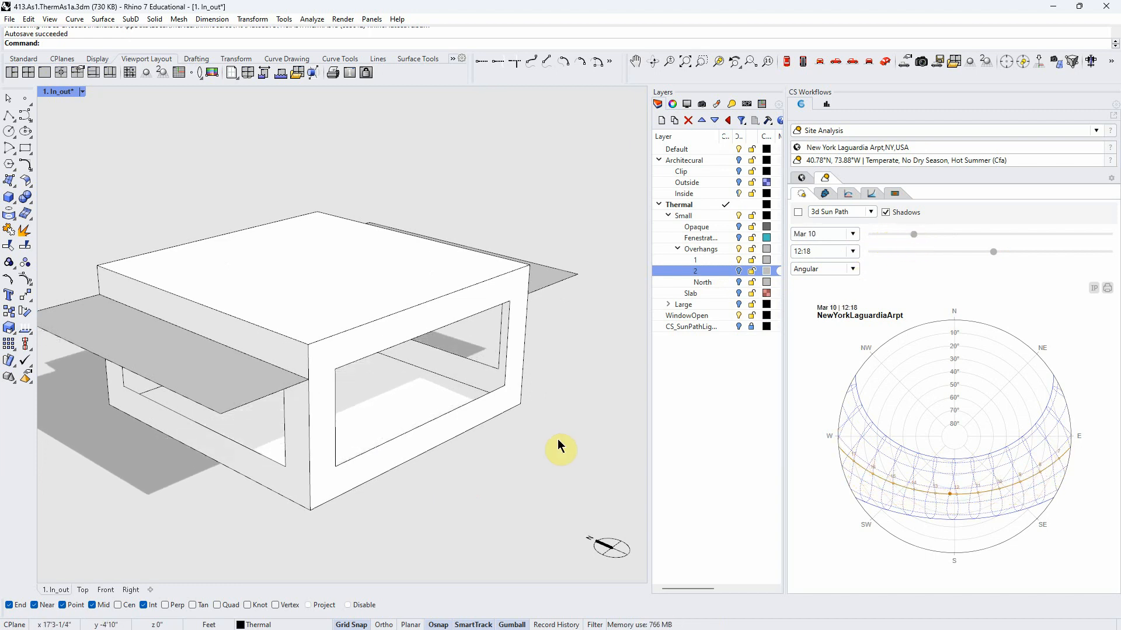
Show overhang layer 2 and shorten its overhang to 2 feet deep with Scale1D, using the building corner as base point.
left_click(740, 271)
right_click_drag(560, 409, 325, 412)
left_click(322, 421)
type("SC")
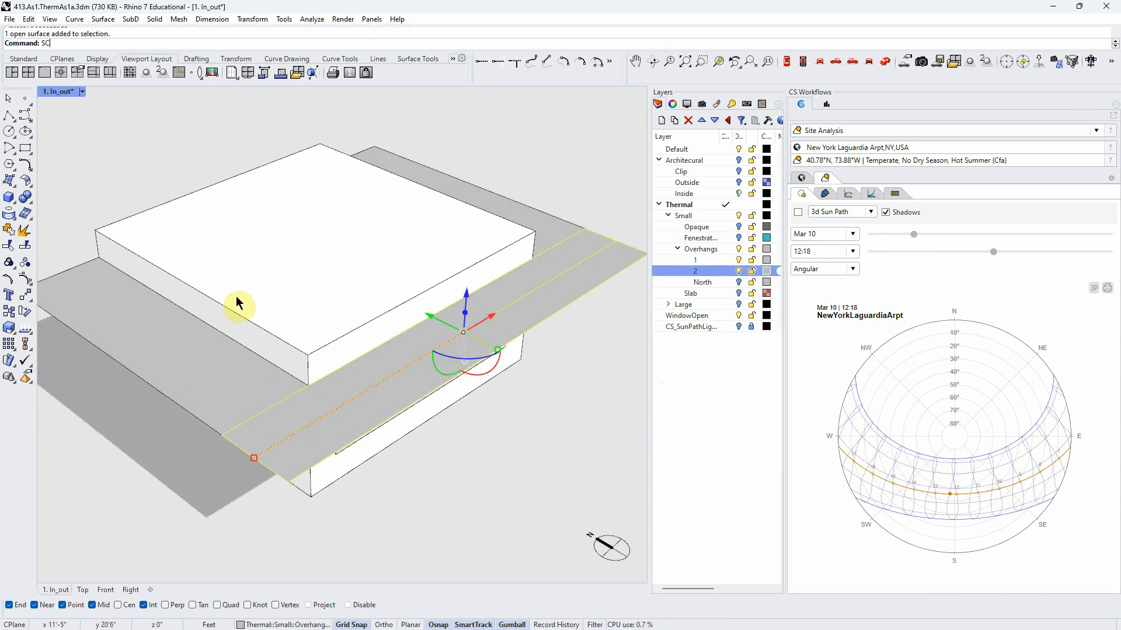
type("1")
key("Return")
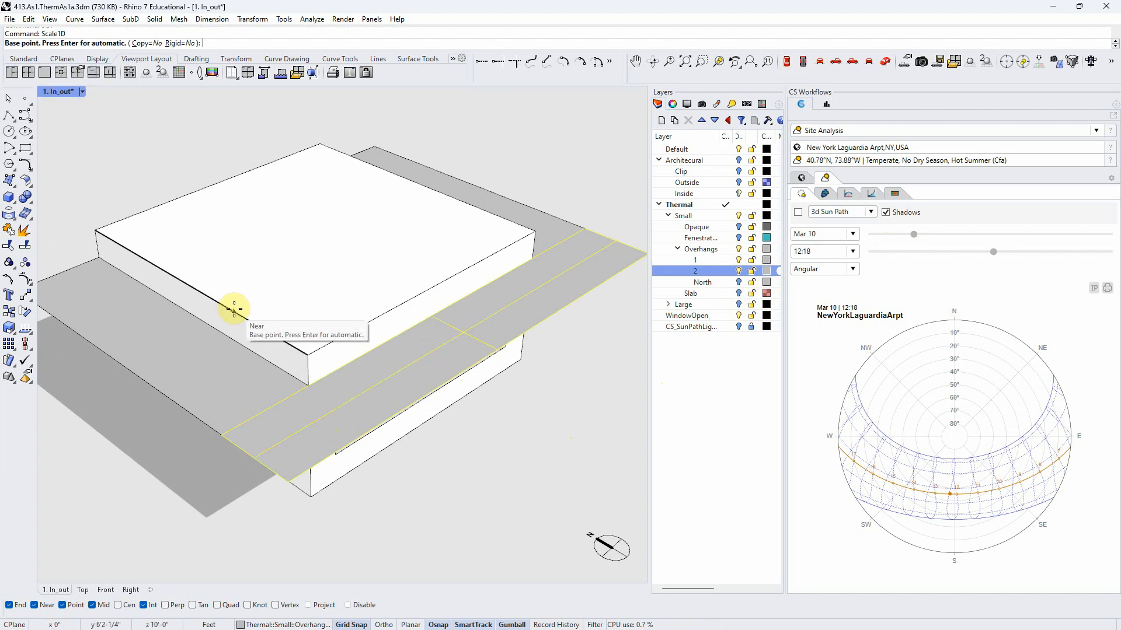
left_click(309, 386)
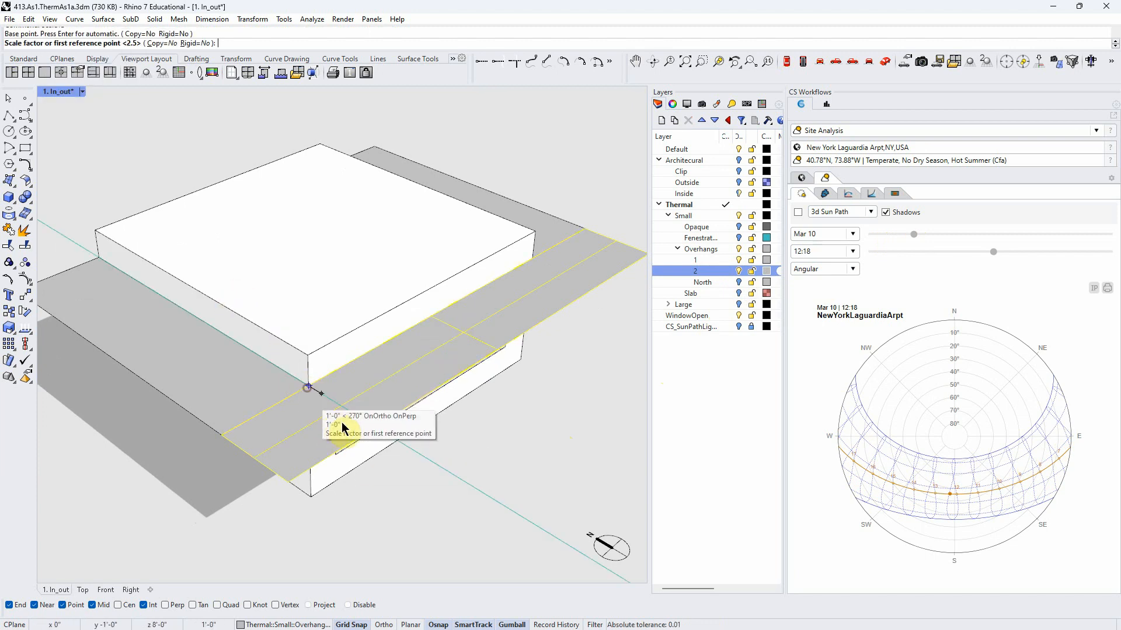
left_click(366, 421)
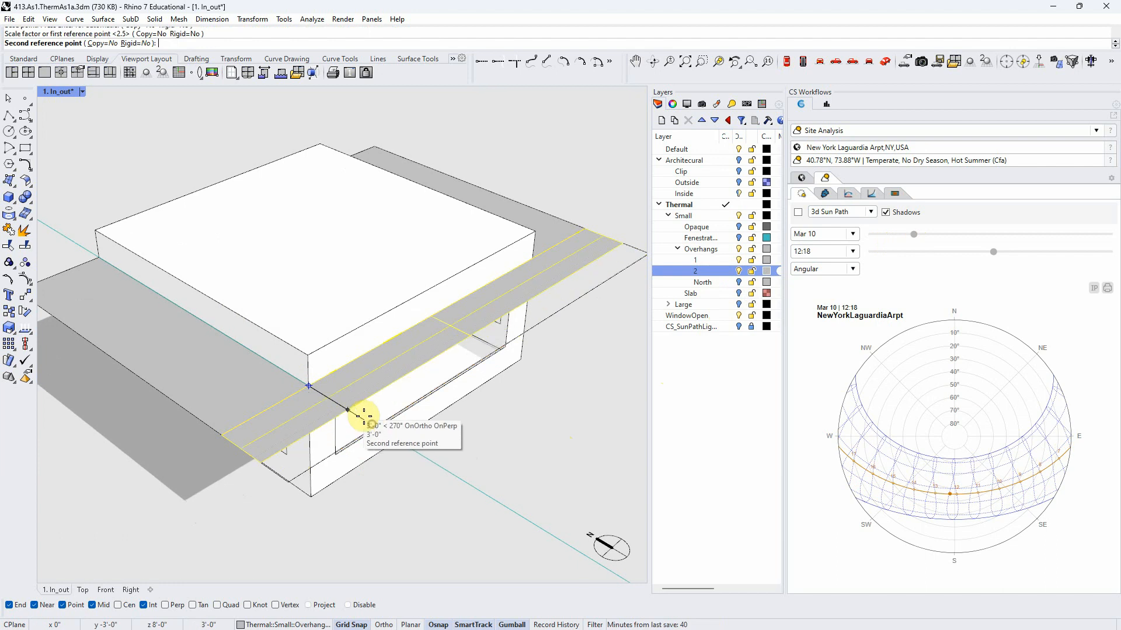
type("2")
key("Return")
left_click(358, 492)
right_click_drag(362, 497, 425, 471)
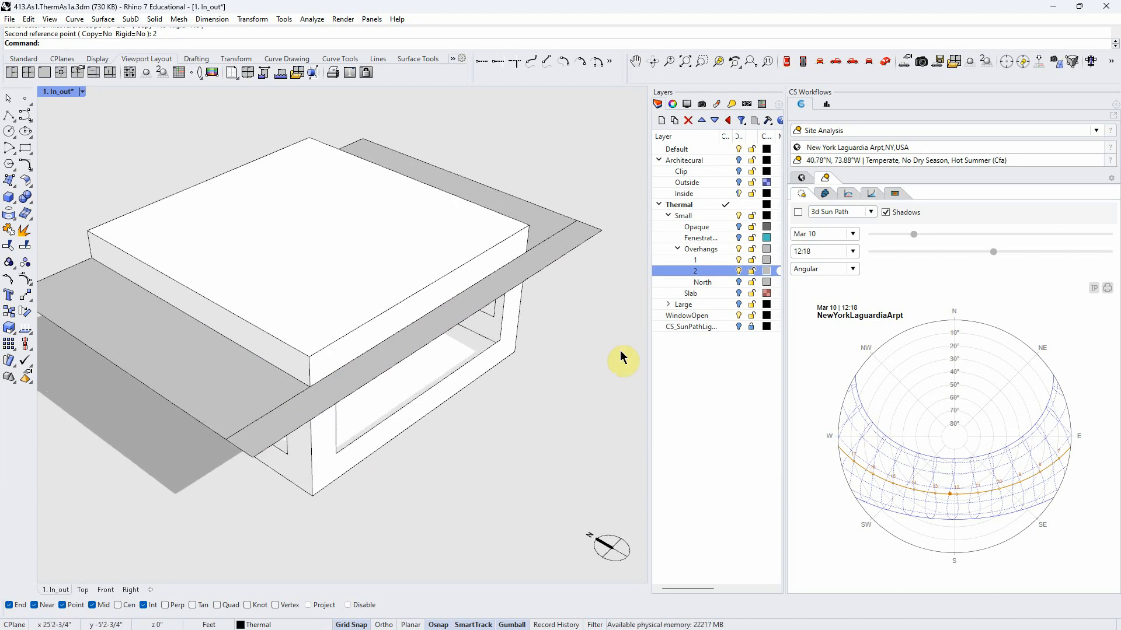
Set the sun time to 14:15 and compare the shading from both overhang layers on Mar 10 and Sep 27.
scroll(471, 400, "down", 5)
right_click_drag(498, 371, 429, 346)
scroll(430, 345, "up", 3)
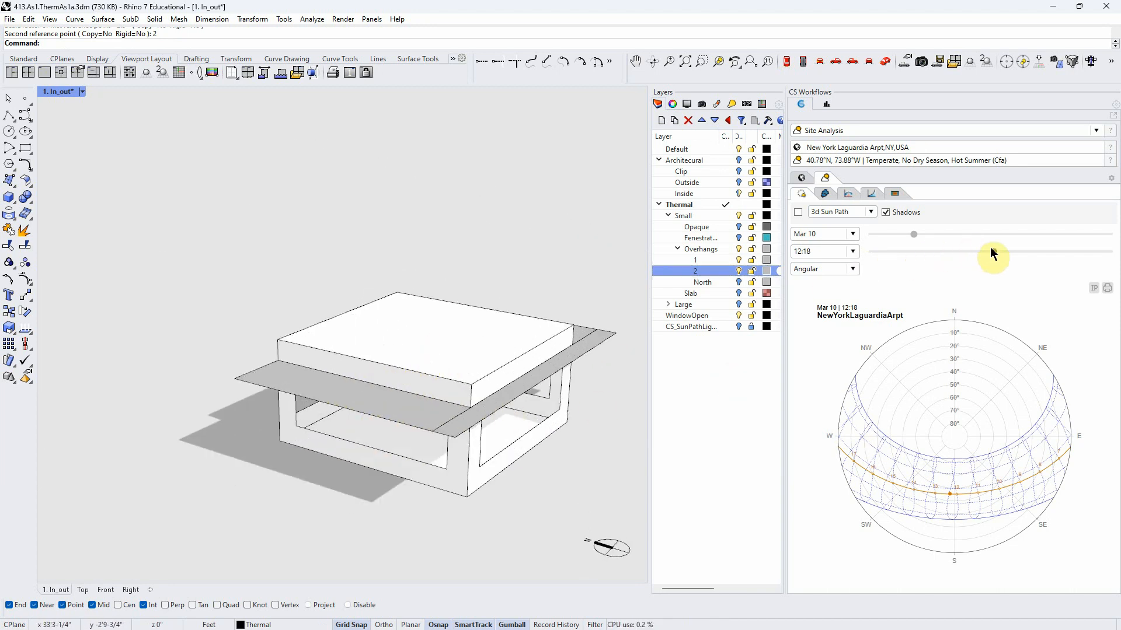
left_click_drag(993, 254, 1014, 253)
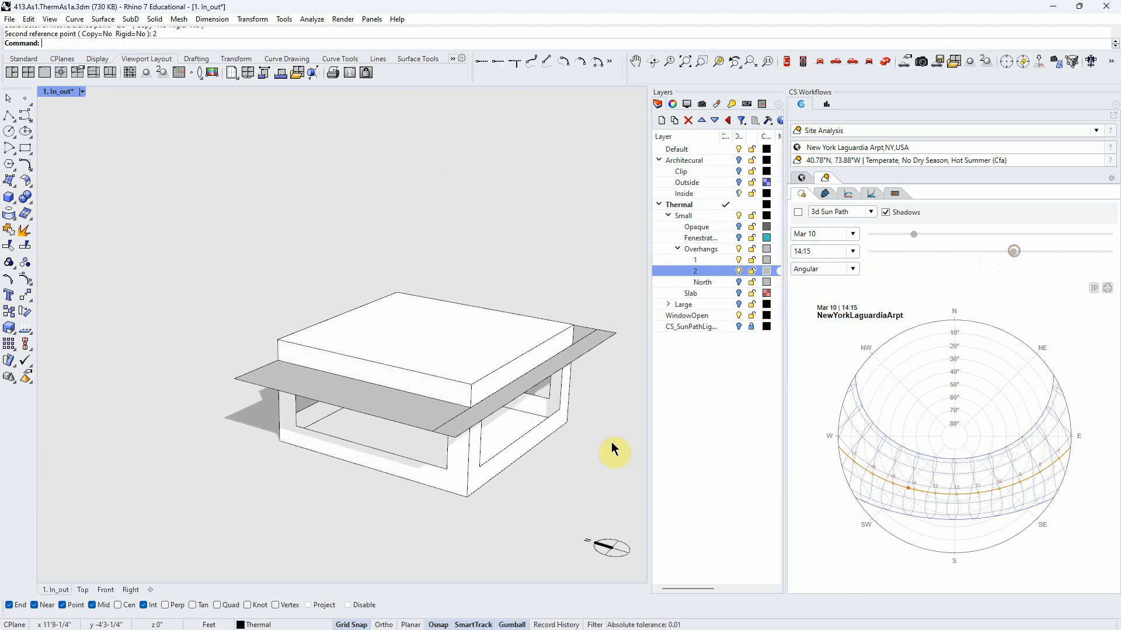
right_click_drag(563, 470, 557, 475)
left_click_drag(912, 235, 1050, 235)
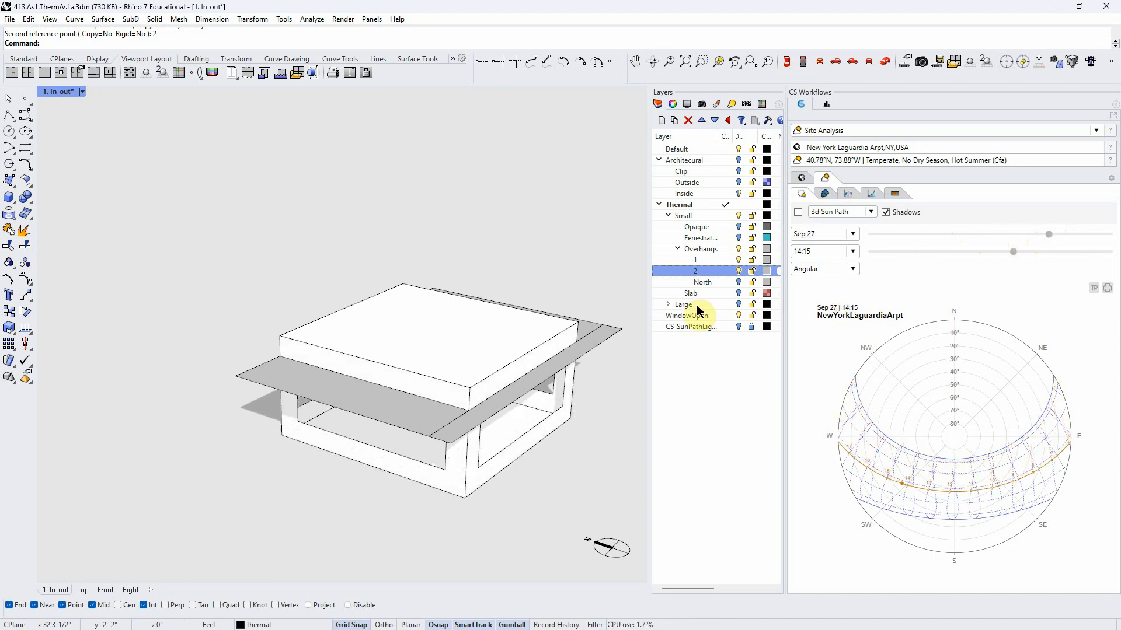
Hide overhang layers 1 and 2 and check the unshaded windows on Mar 29 at 14:15 and Jun 10 at 16:02.
left_click(739, 259)
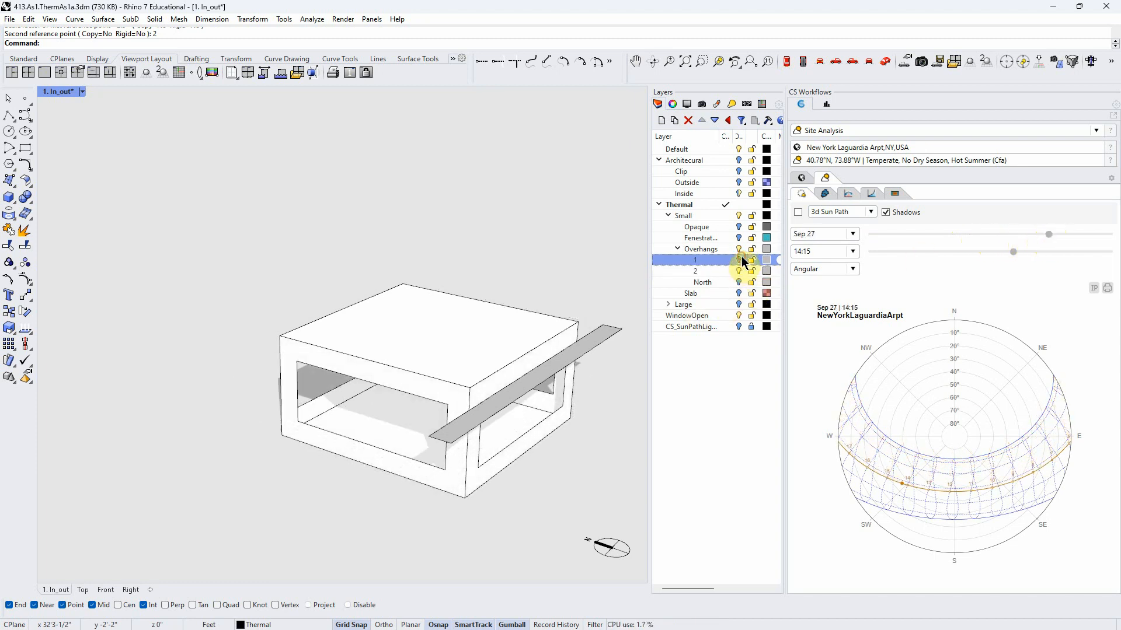
left_click(738, 271)
left_click_drag(1051, 241, 926, 239)
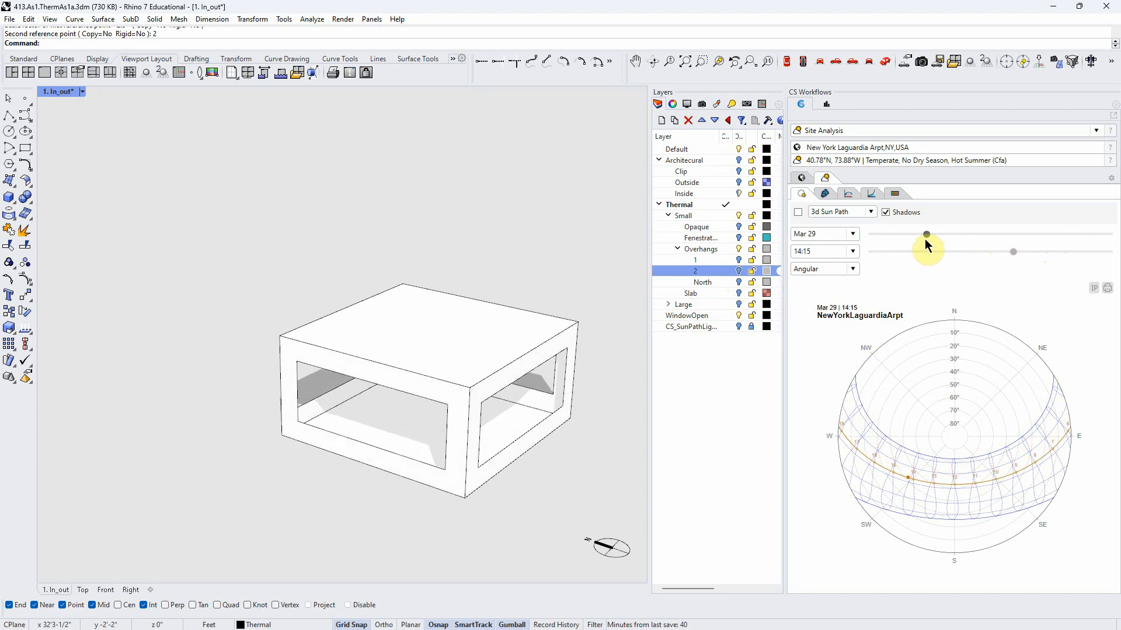
left_click_drag(1008, 252, 1031, 250)
left_click_drag(930, 237, 974, 234)
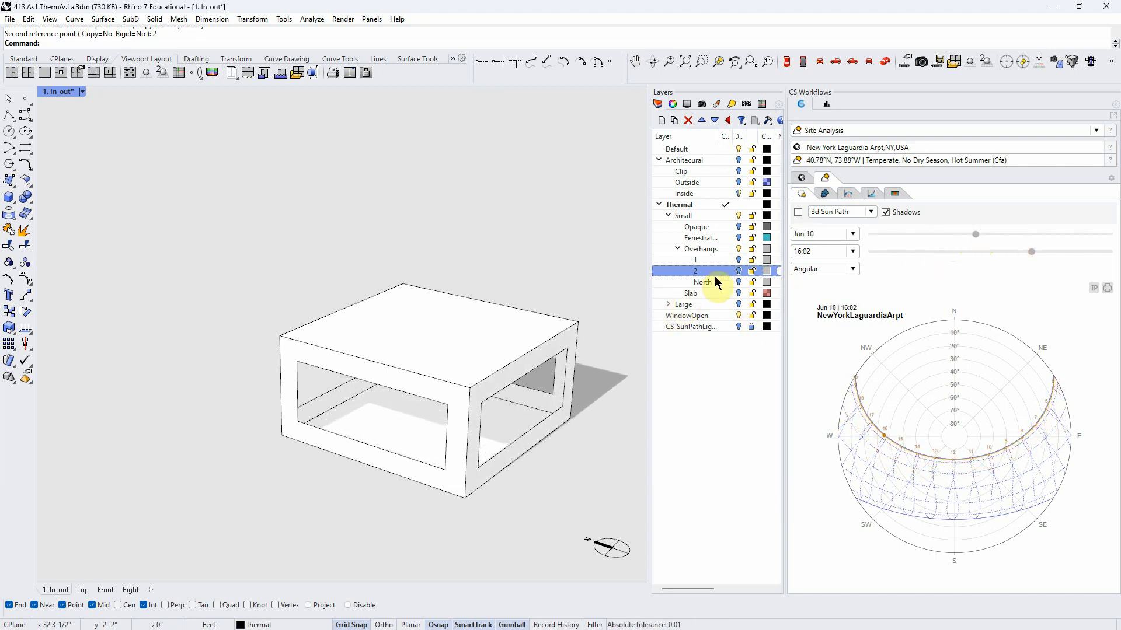
Show overhang layers 1 and 2 again and examine their shading at 16:26 on Jun 10 and Aug 9.
left_click(739, 269)
left_click(737, 260)
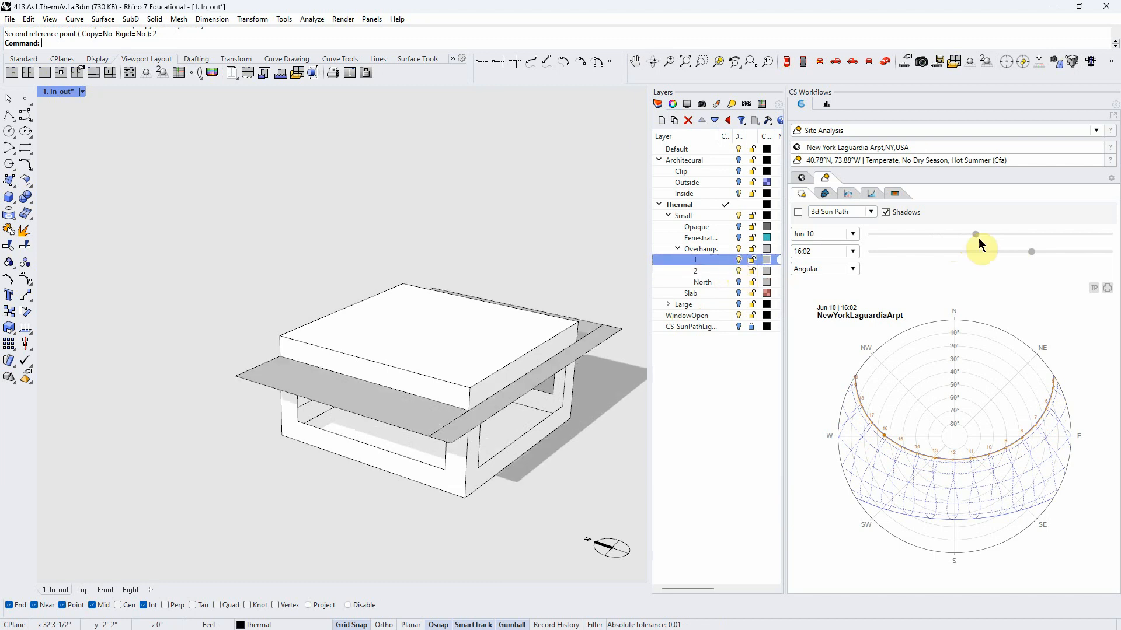
mouse_move(1032, 251)
left_mouse_down()
mouse_move(1003, 251)
mouse_move(1036, 253)
left_mouse_up()
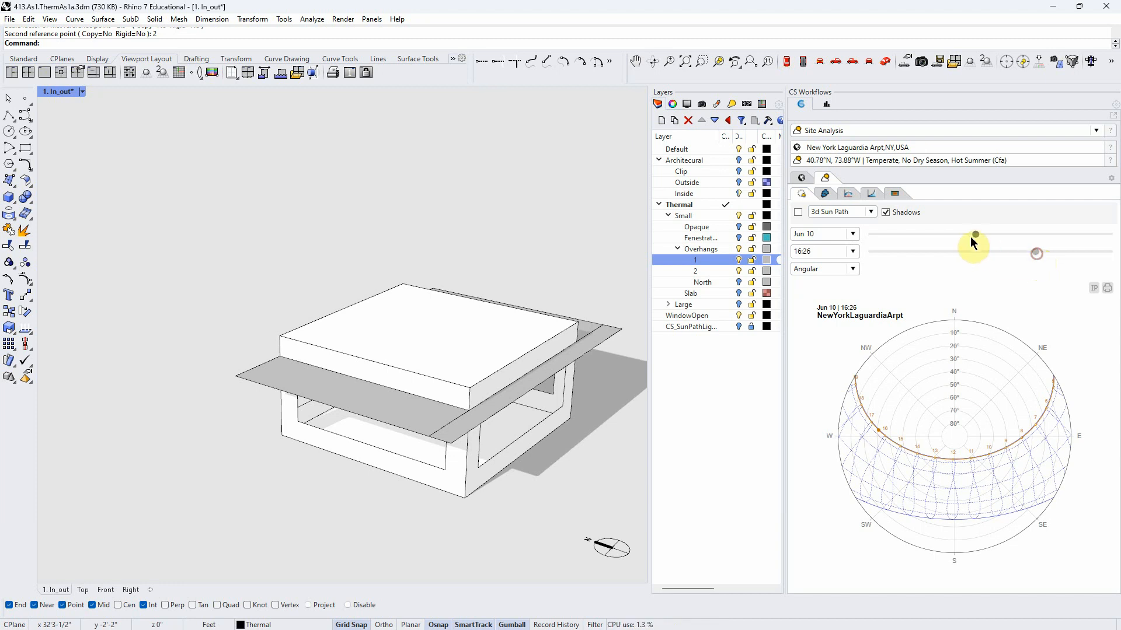
left_click_drag(976, 234, 1015, 234)
right_click_drag(639, 461, 600, 471)
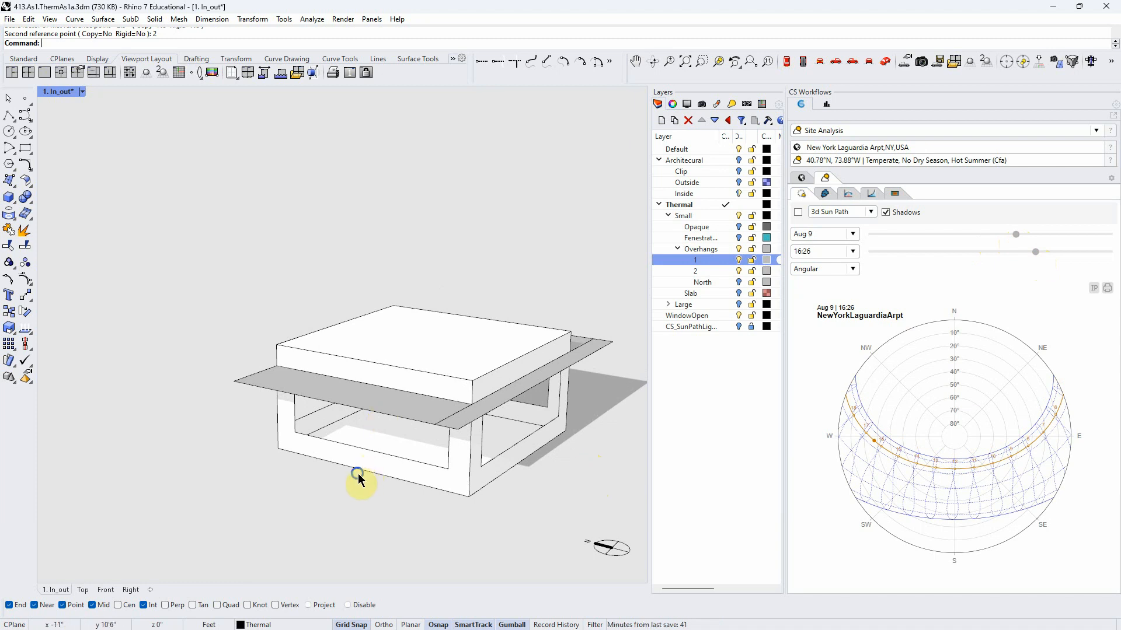
right_click_drag(363, 480, 353, 498)
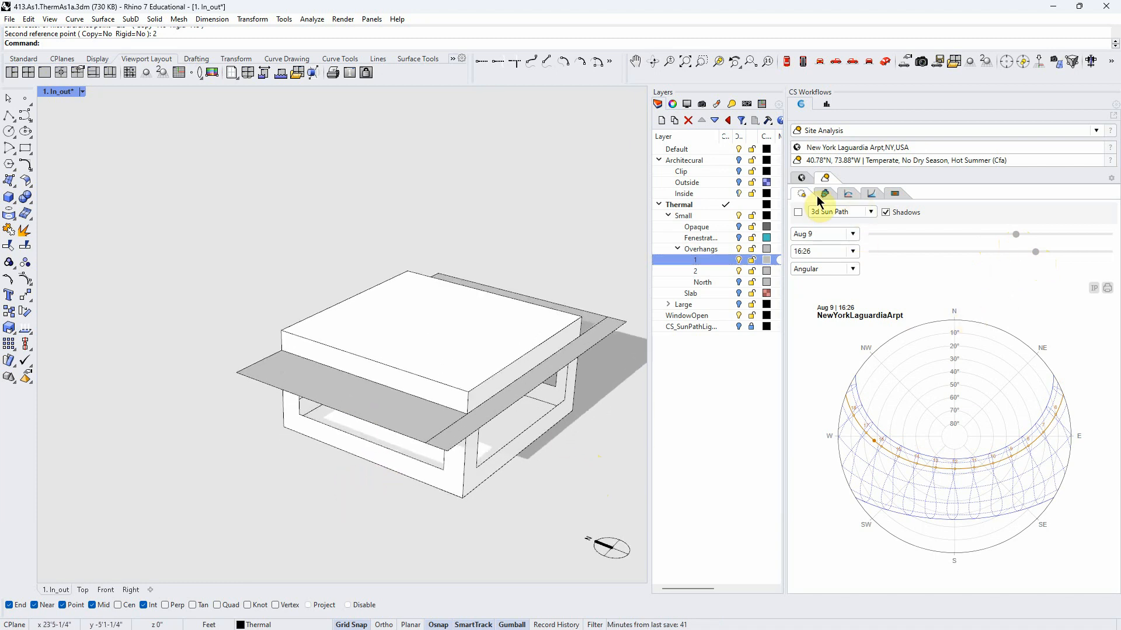
Hide overhang layer 1 and examine the August afternoon sun with only the layer 2 overhang in place.
left_click(886, 211)
left_click(737, 261)
mouse_move(385, 449)
right_mouse_down()
mouse_move(375, 456)
mouse_move(388, 440)
mouse_move(371, 453)
right_mouse_up()
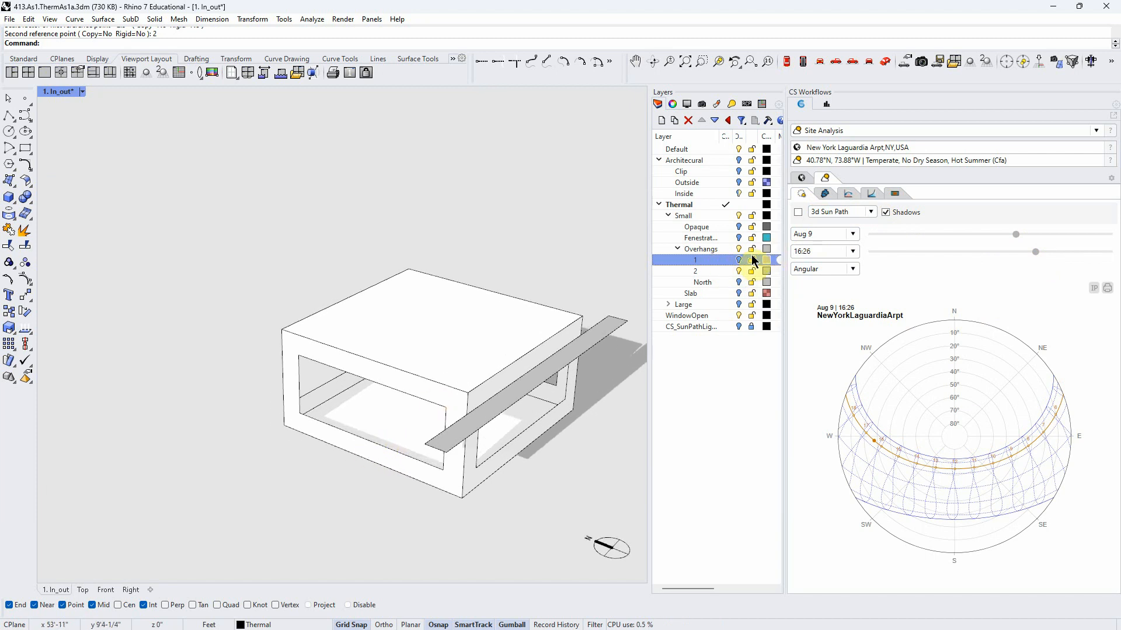
Show overhang layer 1 again and examine how both overhang layers together shade the open windows on Aug 9 at 16:26.
left_click(738, 261)
right_click_drag(275, 337, 384, 413)
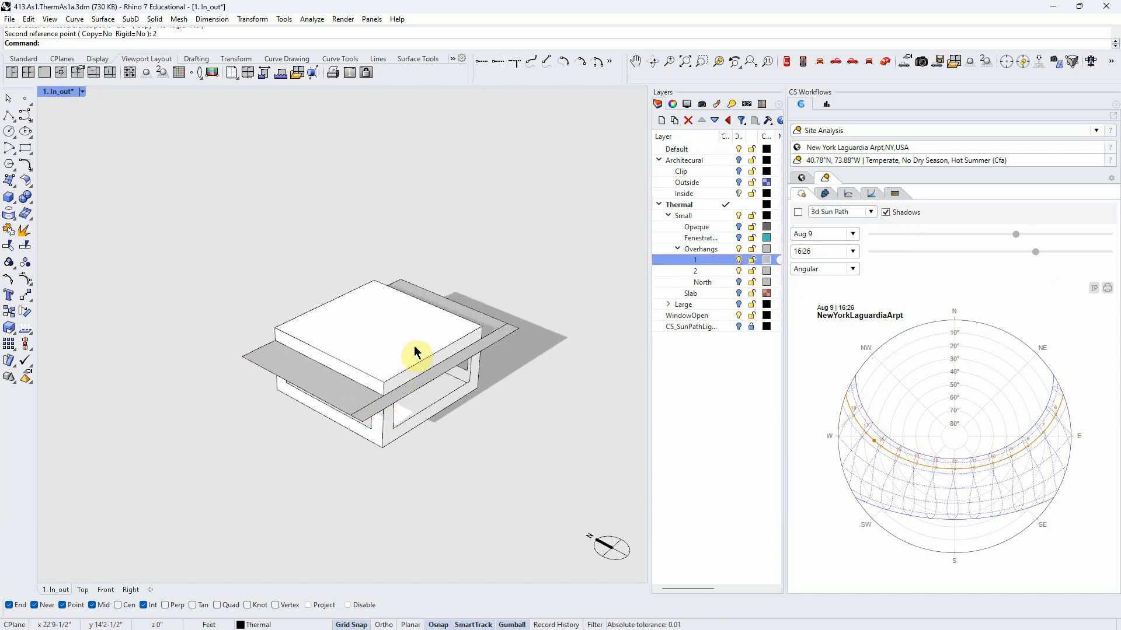
right_click_drag(395, 431, 399, 417)
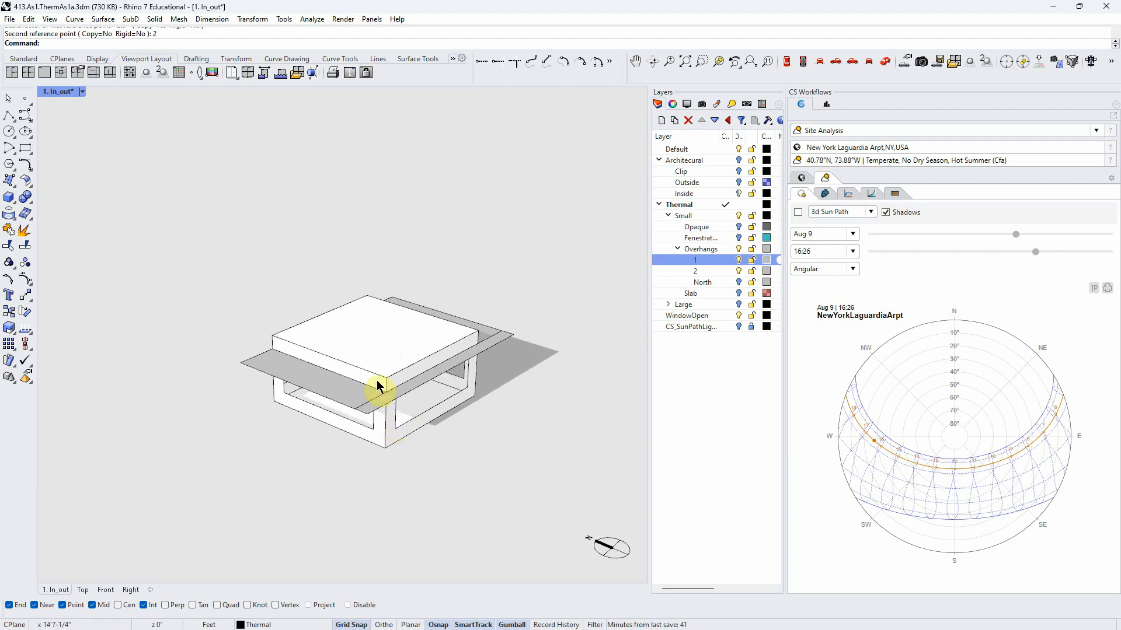
scroll(375, 383, "up", 4)
mouse_move(528, 479)
right_mouse_down()
mouse_move(519, 492)
mouse_move(520, 471)
right_mouse_up()
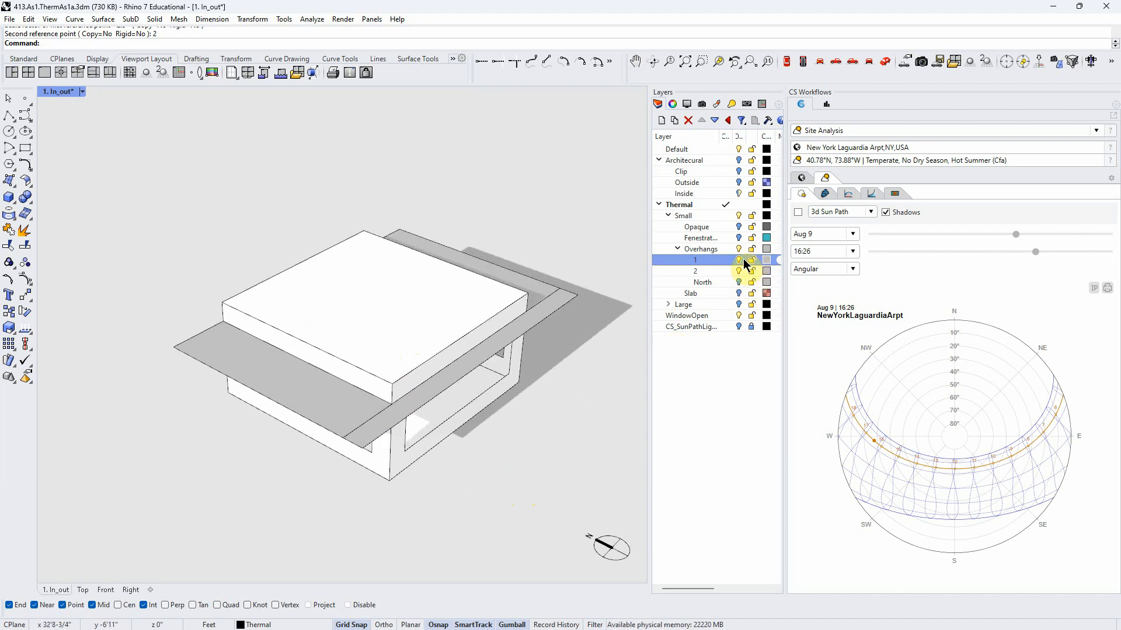
right_click_drag(555, 433, 540, 415)
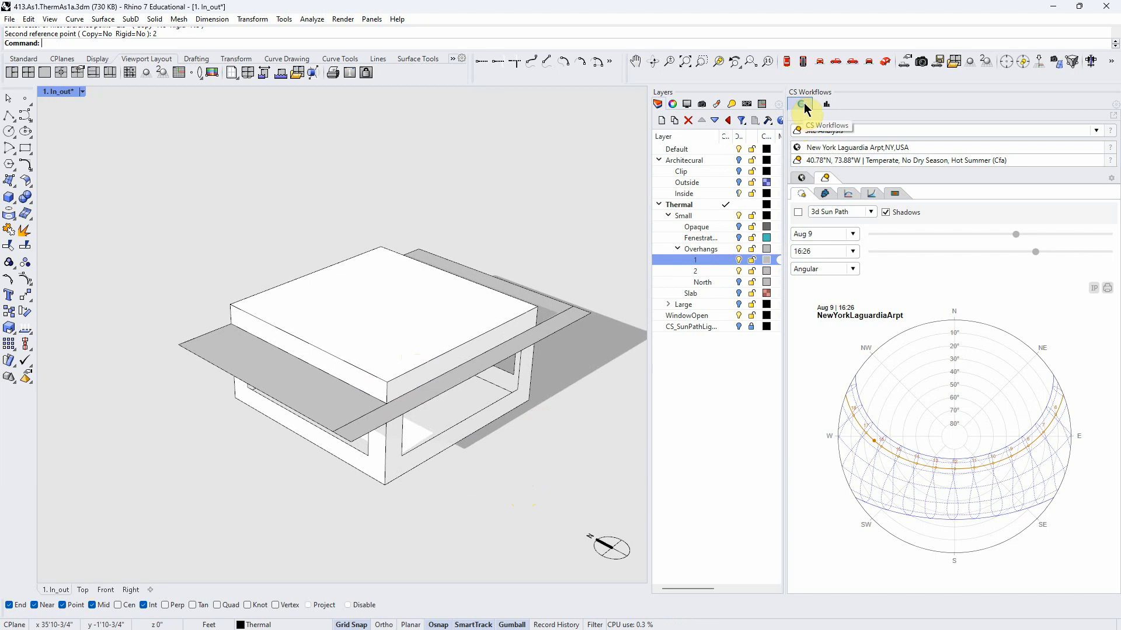
Change the workflow from Site Analysis to Thermal Analysis.
left_click(1095, 130)
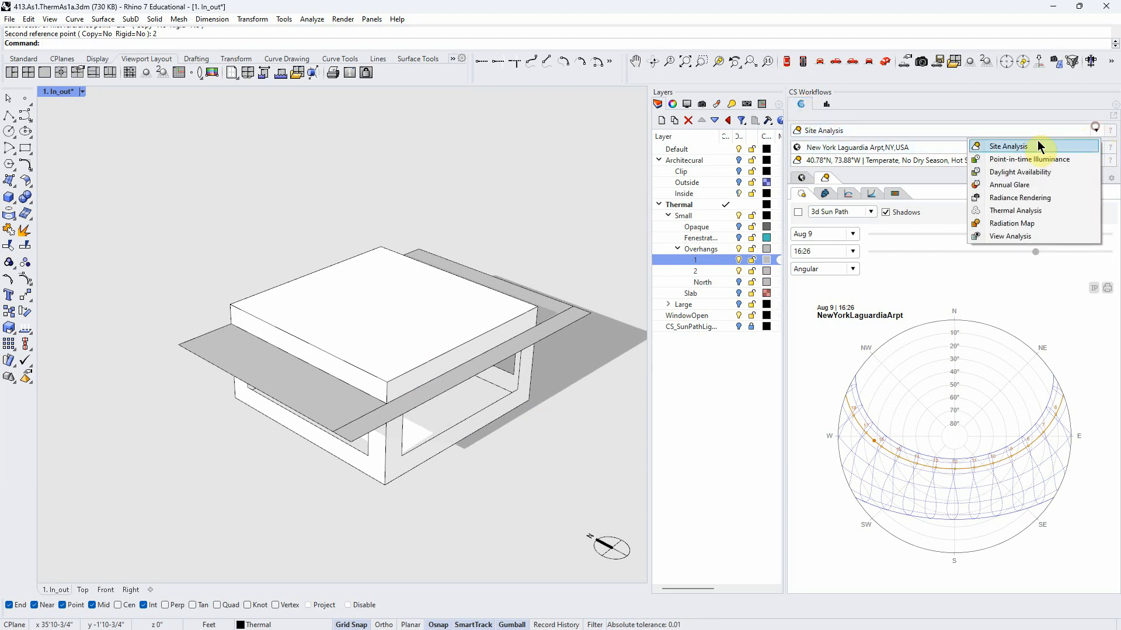
left_click(1015, 210)
right_click_drag(542, 485, 549, 501)
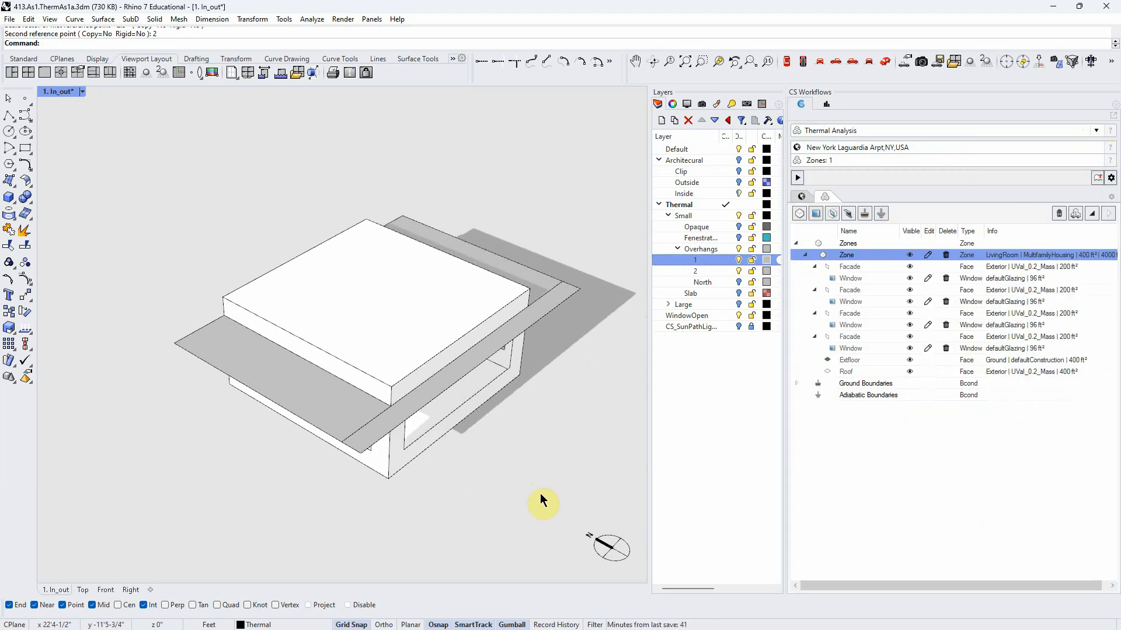
right_click_drag(590, 390, 578, 376)
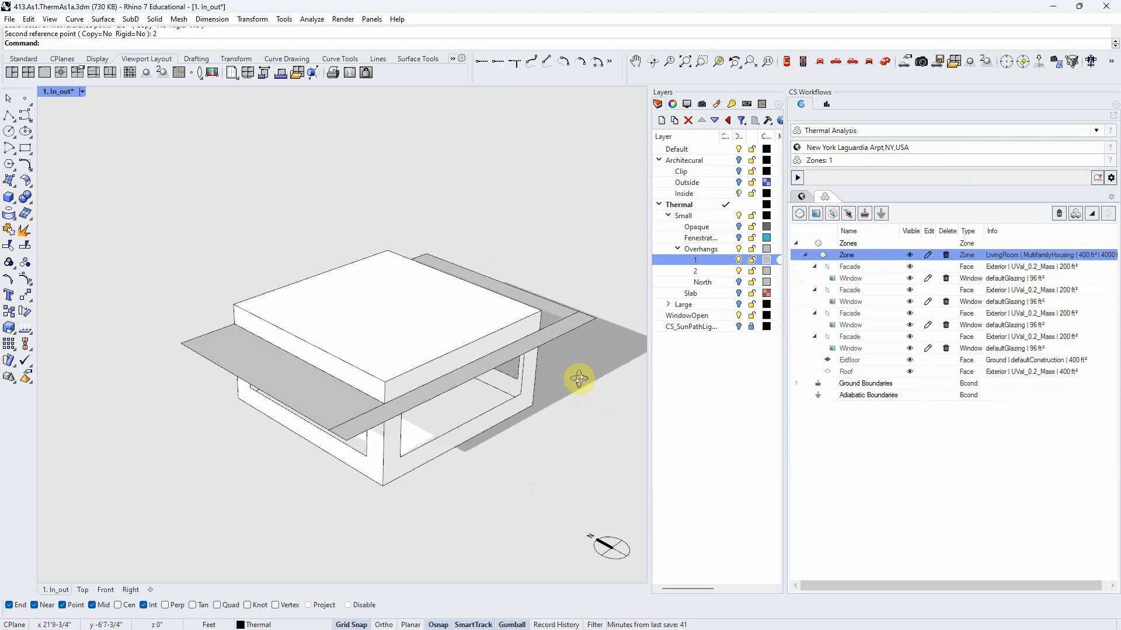
Set the perspective viewport's display mode to Shaded.
left_click(82, 92)
left_click(75, 149)
right_click_drag(283, 233, 287, 247)
scroll(365, 386, "up", 5)
scroll(319, 372, "down", 2)
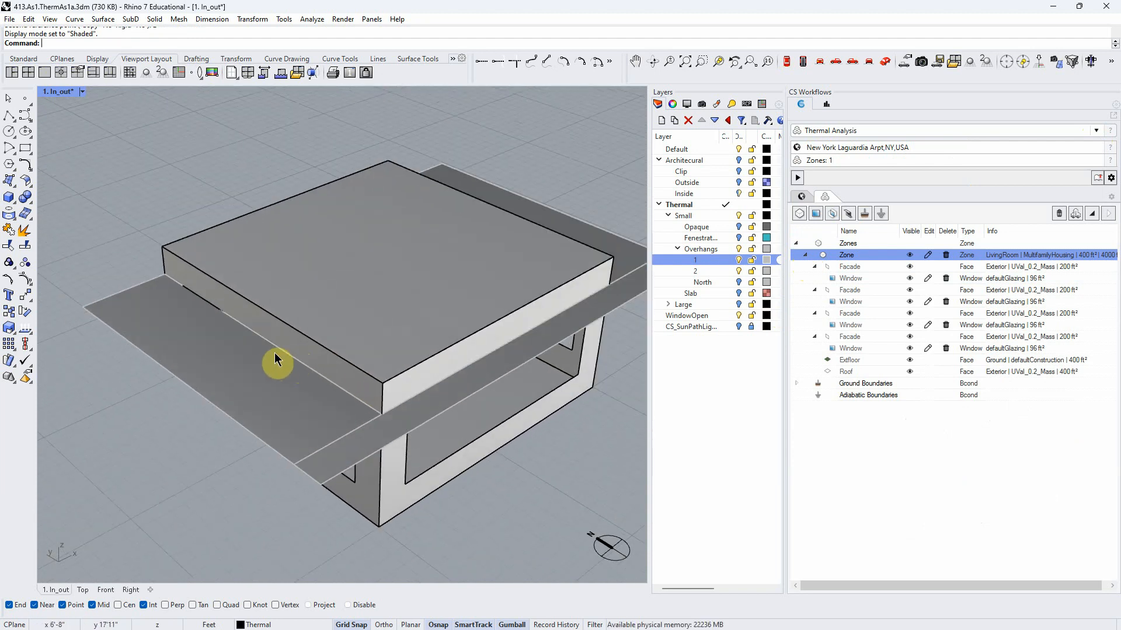
Inspect the two overhang surfaces of layer 1 on opposite sides of the building by selecting each in turn.
right_click_drag(270, 375, 269, 367)
left_click(268, 374)
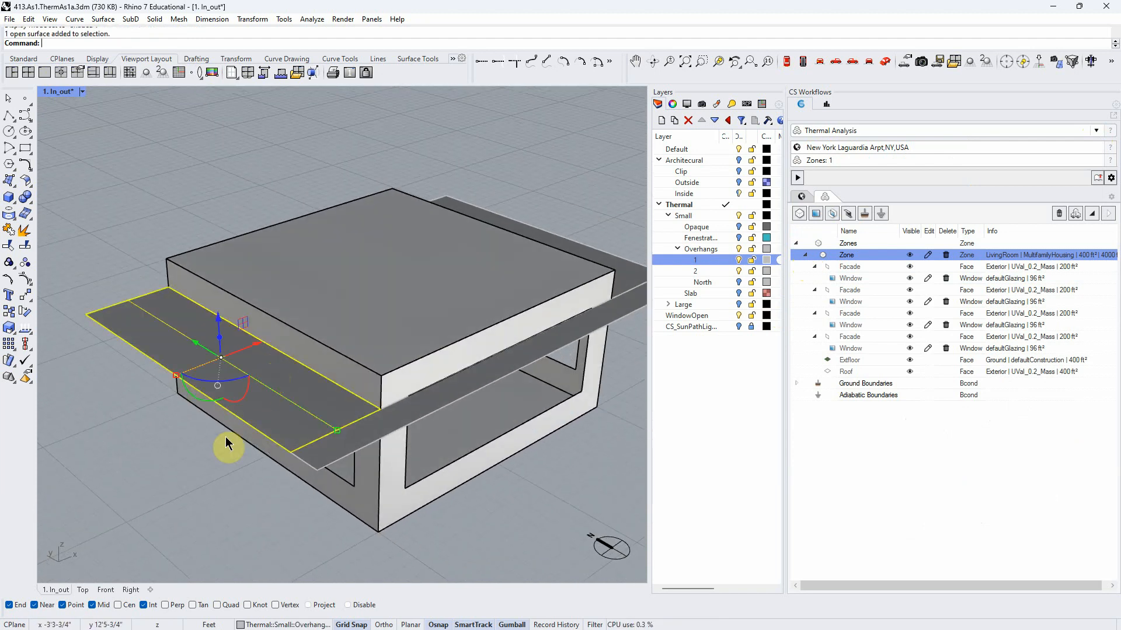
scroll(196, 450, "down", 3)
left_click(359, 346)
scroll(383, 454, "up", 4)
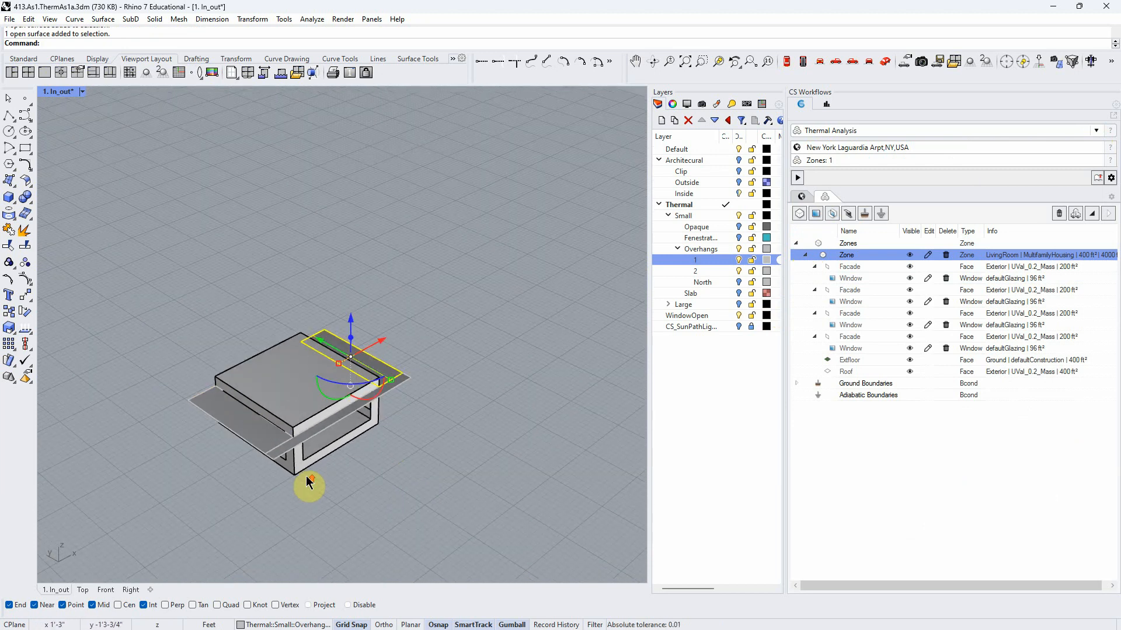
scroll(277, 484, "down", 3)
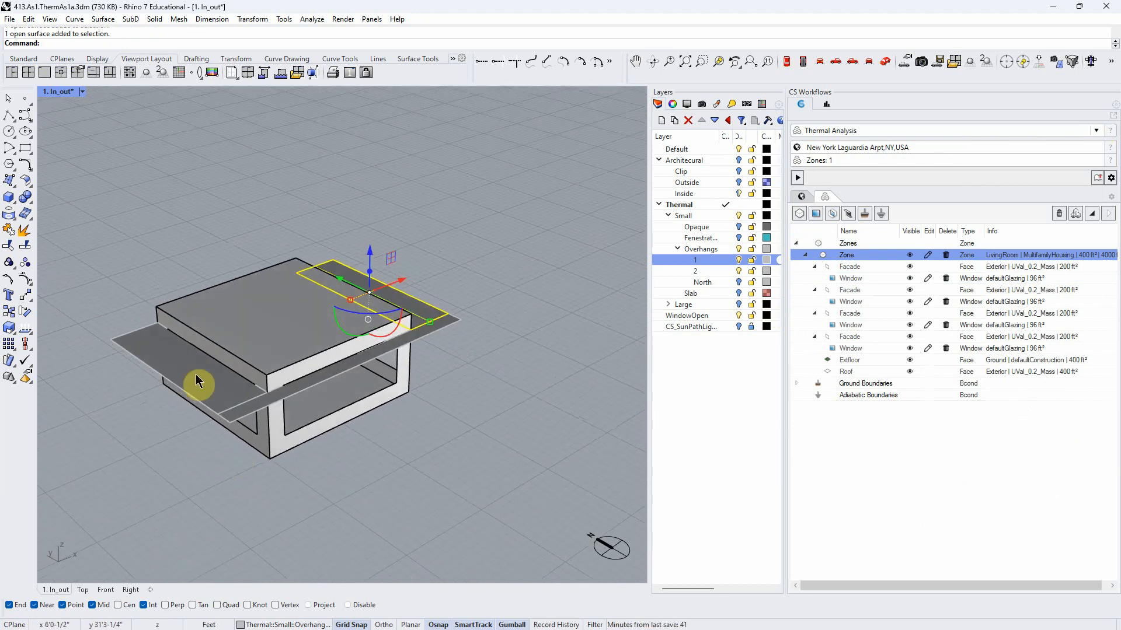
scroll(102, 298, "up", 2)
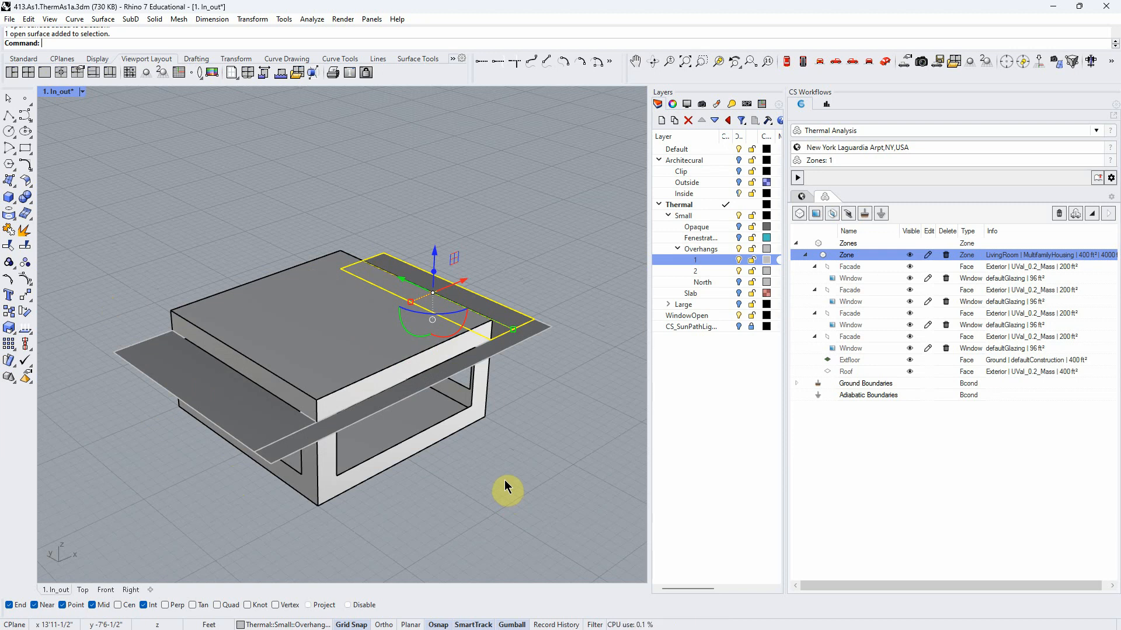
right_click_drag(505, 483, 525, 475)
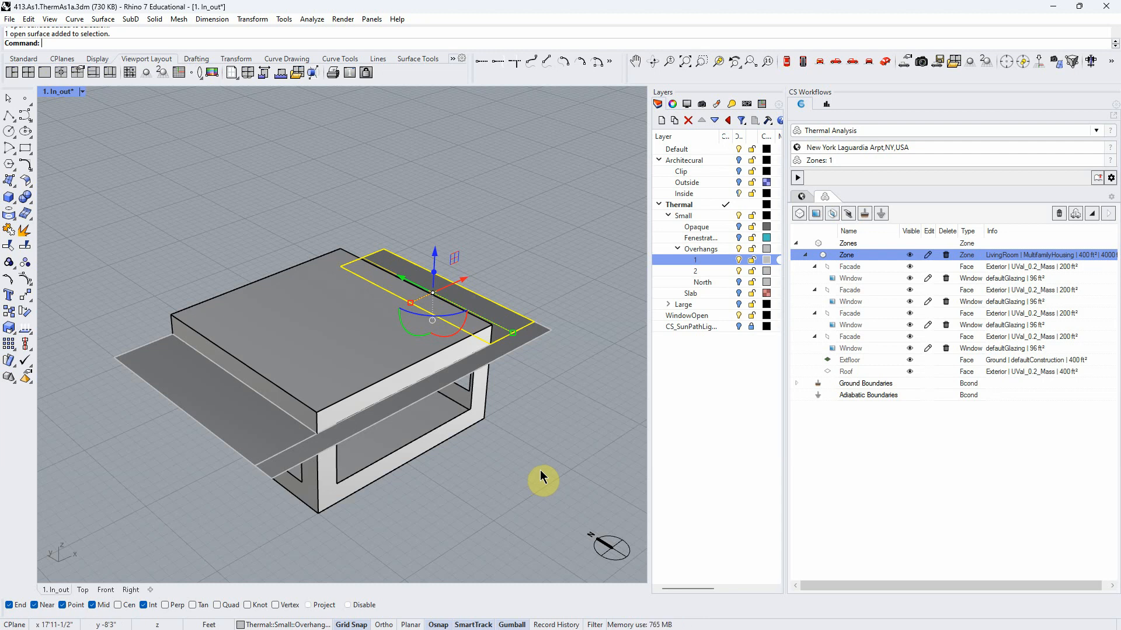
scroll(540, 471, "down", 1)
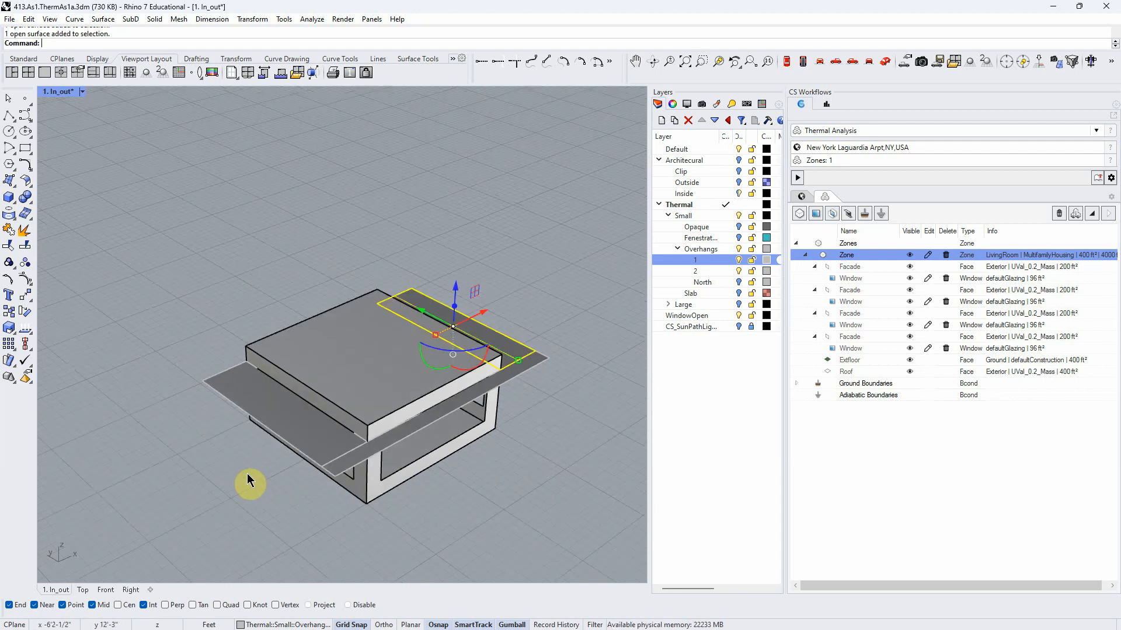
scroll(247, 474, "up", 1)
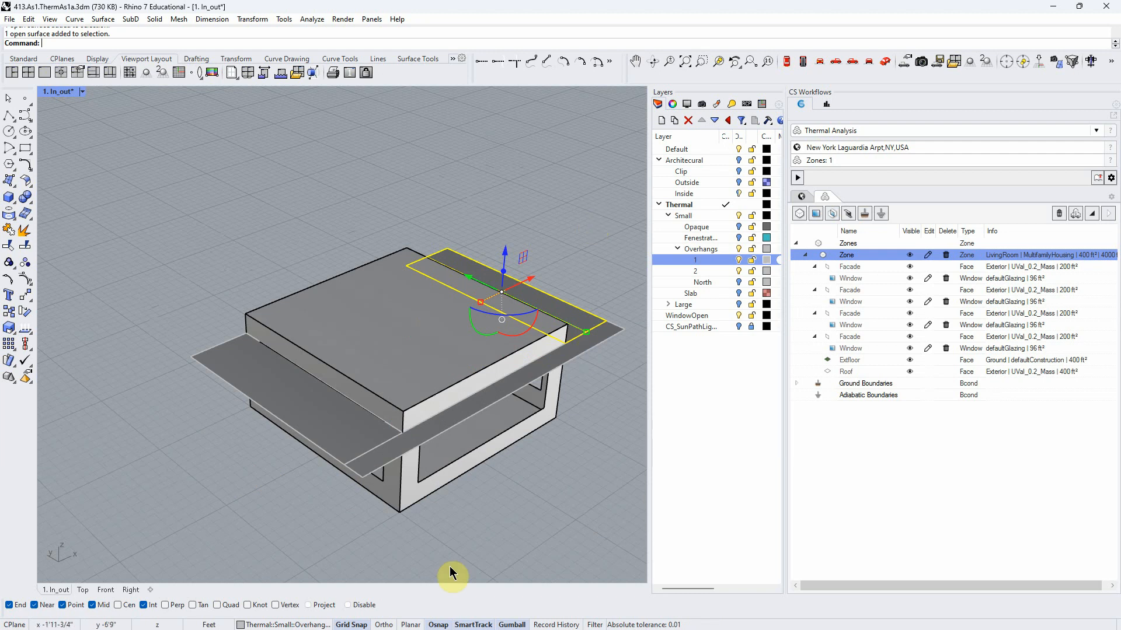
left_click(435, 530)
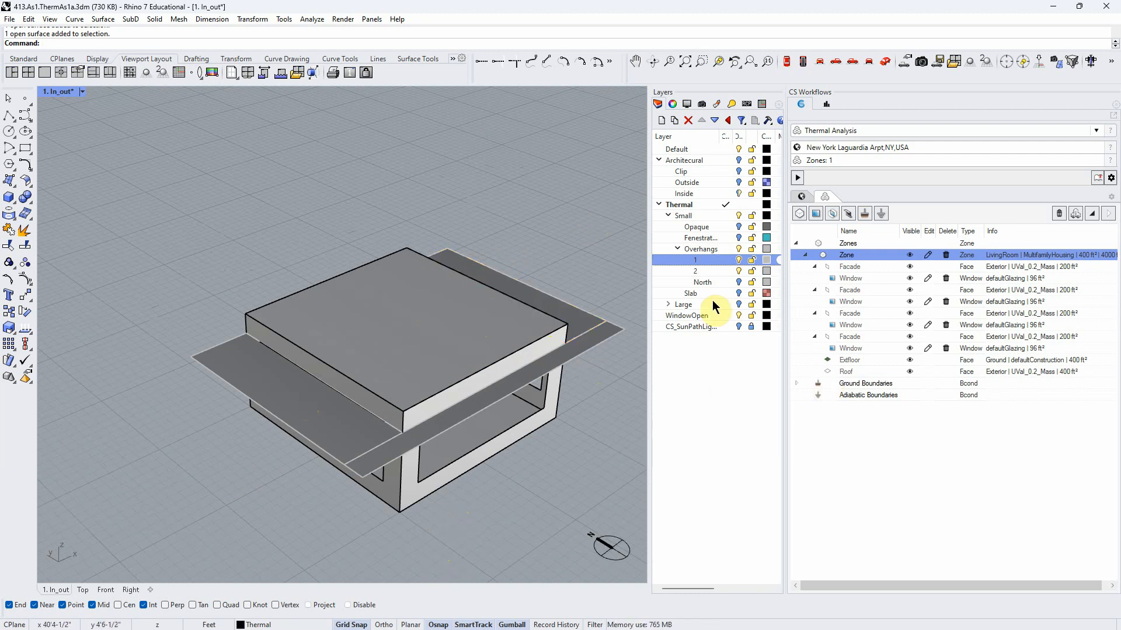
Hide overhang layer 2, then convert all objects on overhang layer 1 into thermal shading objects.
left_click(738, 272)
right_click(716, 260)
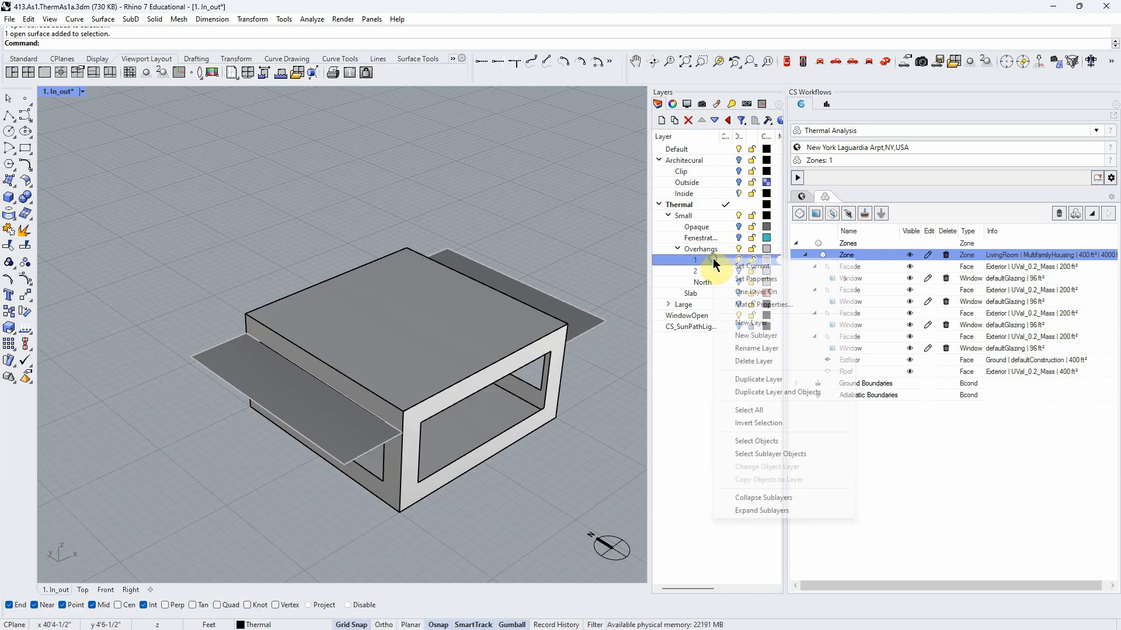
left_click(754, 442)
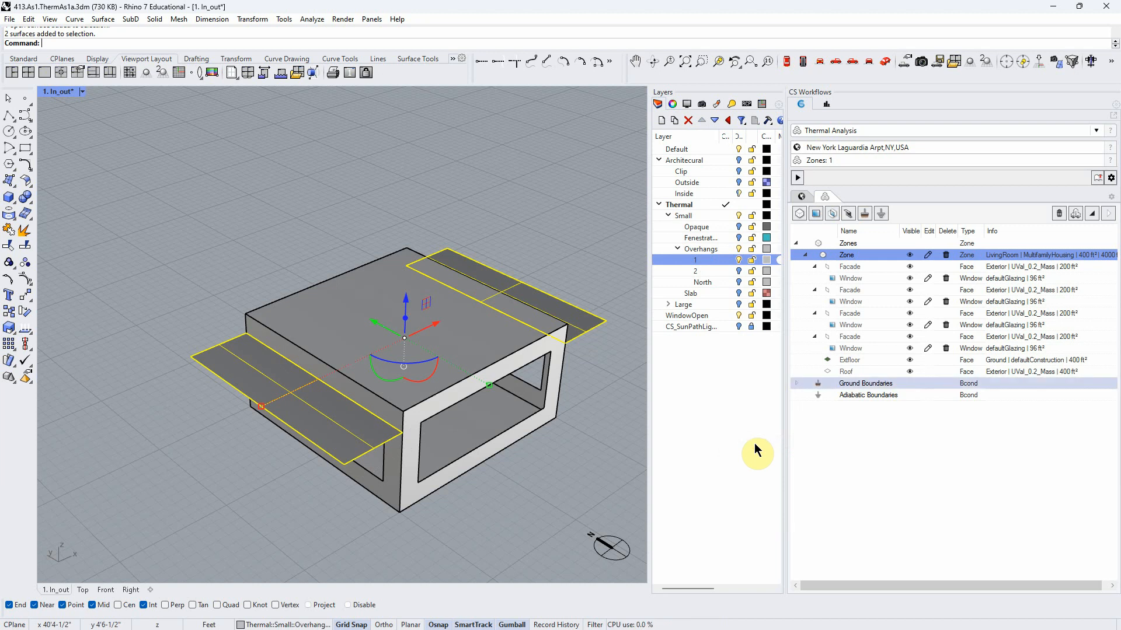
left_click(849, 213)
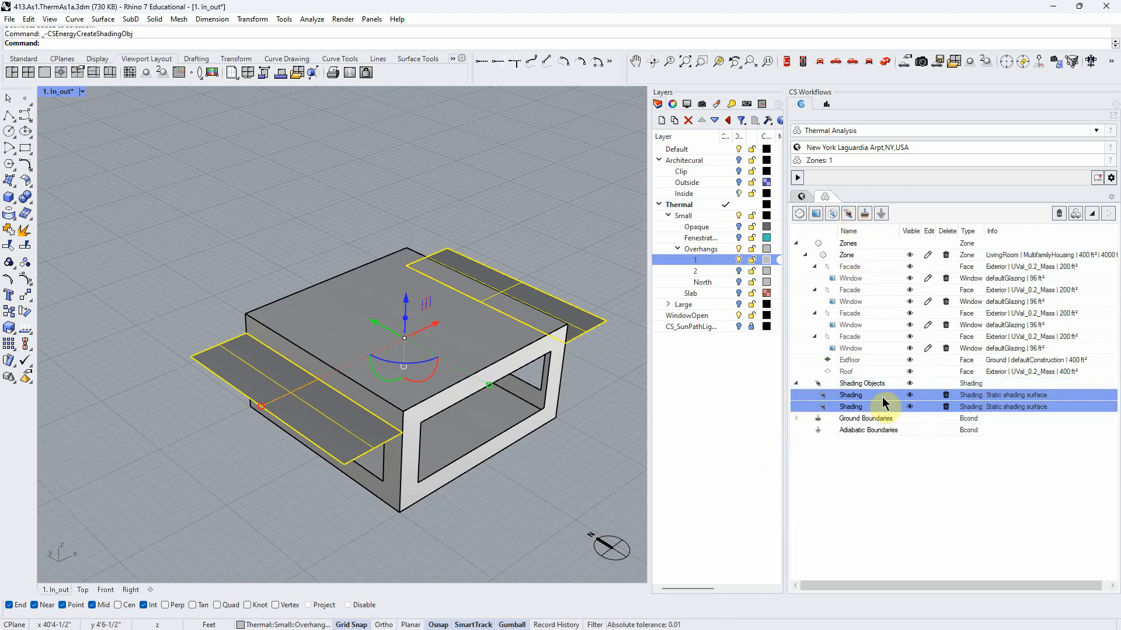
left_click(550, 490)
Check which overhang each new Shading entry in the thermal model refers to by selecting the entries one after another.
left_click(885, 398)
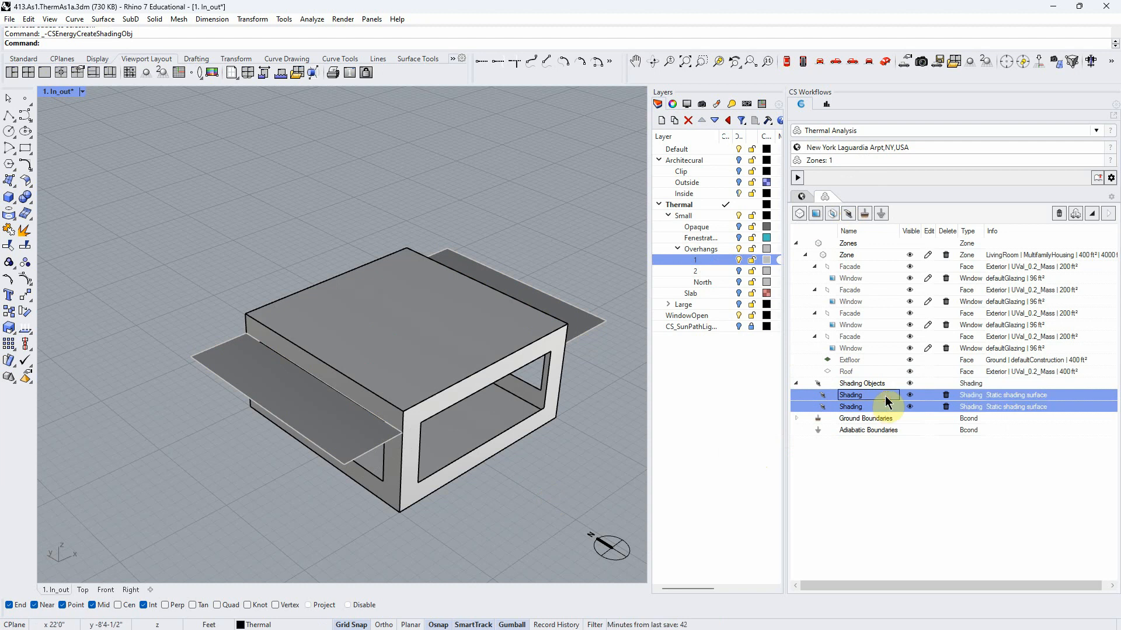
left_click(748, 453)
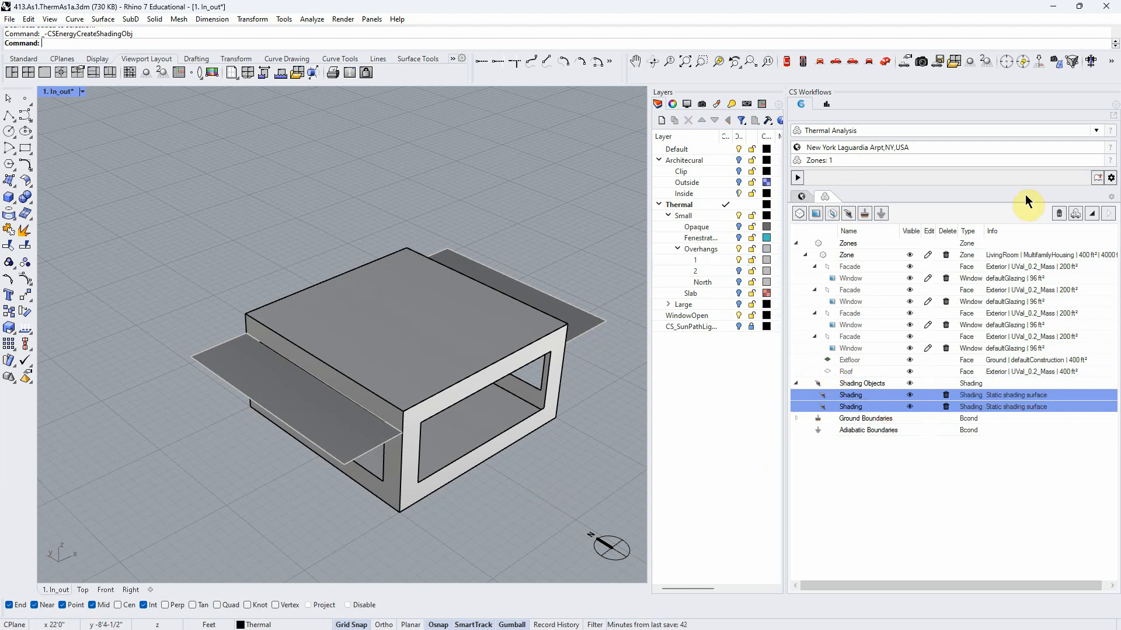
left_click(718, 455)
left_click(874, 375)
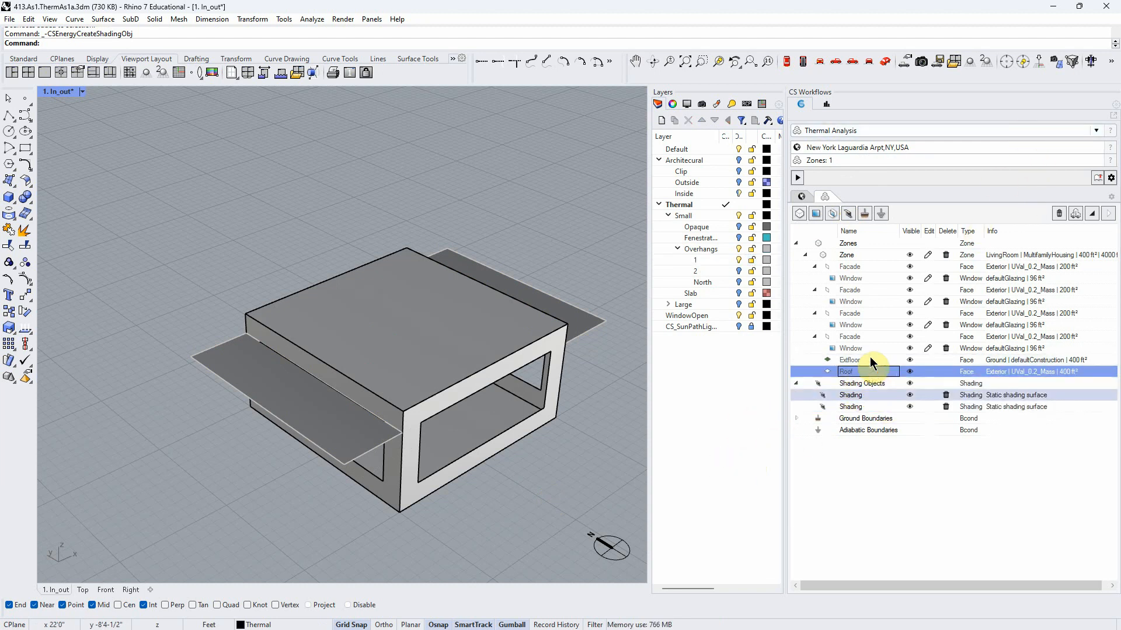
left_click(860, 396)
left_click(861, 408)
left_click(866, 397)
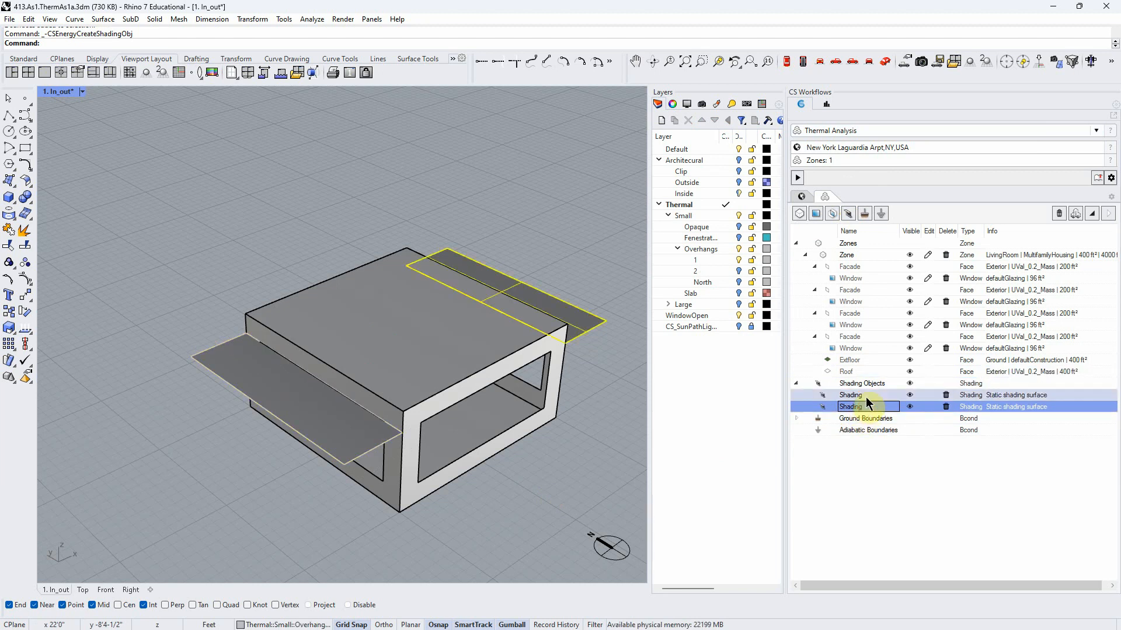
left_click(872, 411)
left_click(586, 455)
right_click_drag(583, 458, 590, 454)
Hide the WindowOpen layer and show the small building's Opaque and Fenestration layers.
left_click(682, 259)
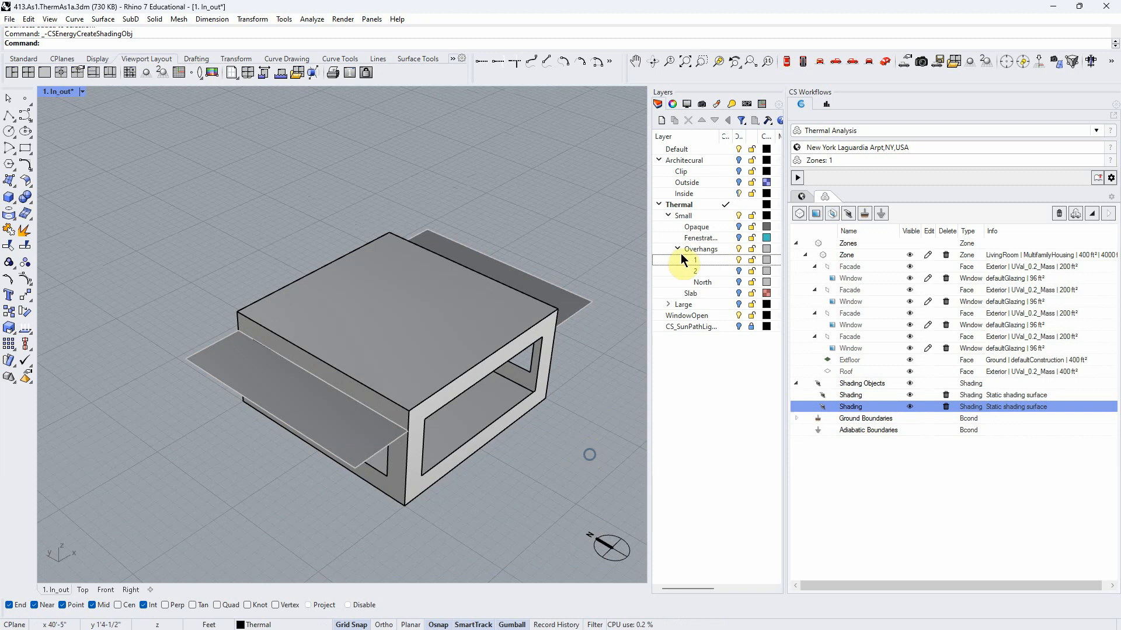
left_click(739, 316)
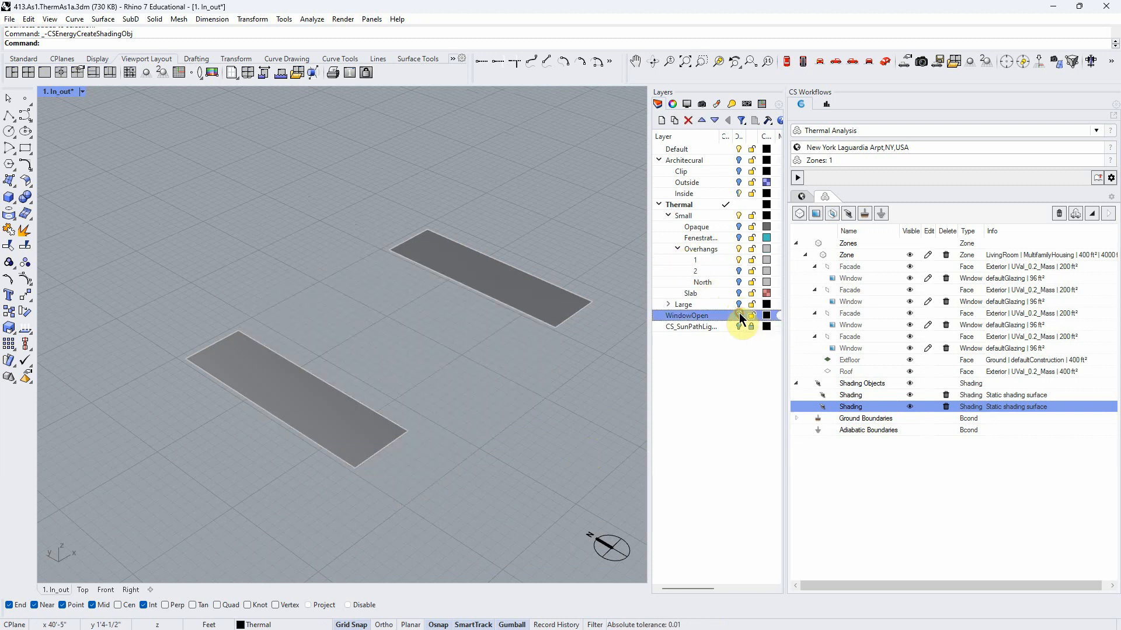
left_click(737, 227)
left_click(737, 237)
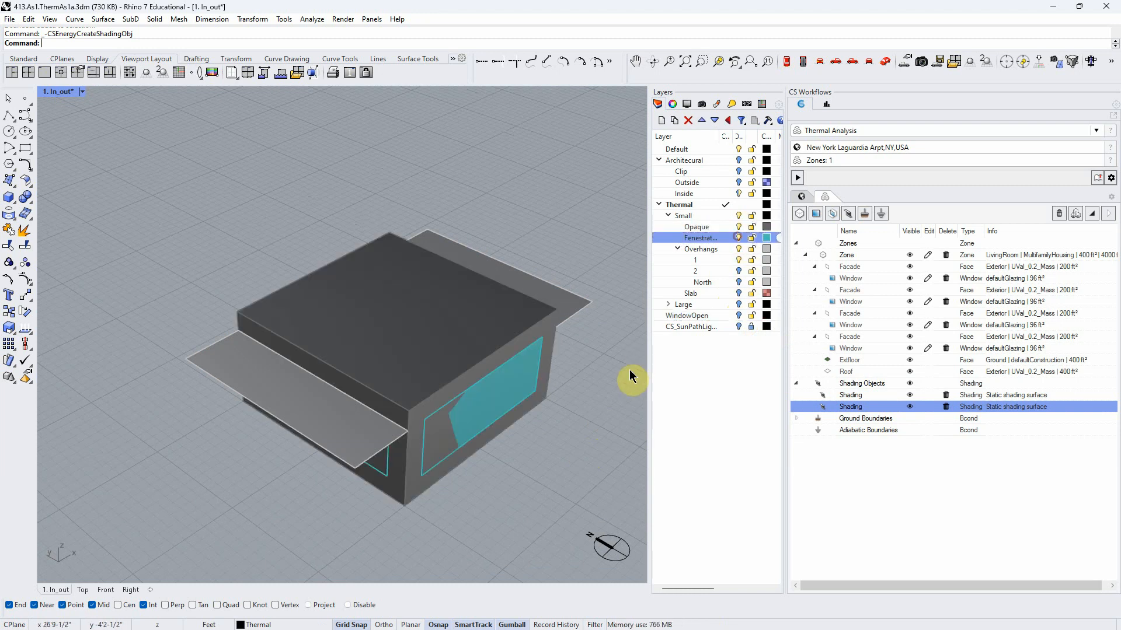
right_click_drag(617, 392, 616, 400)
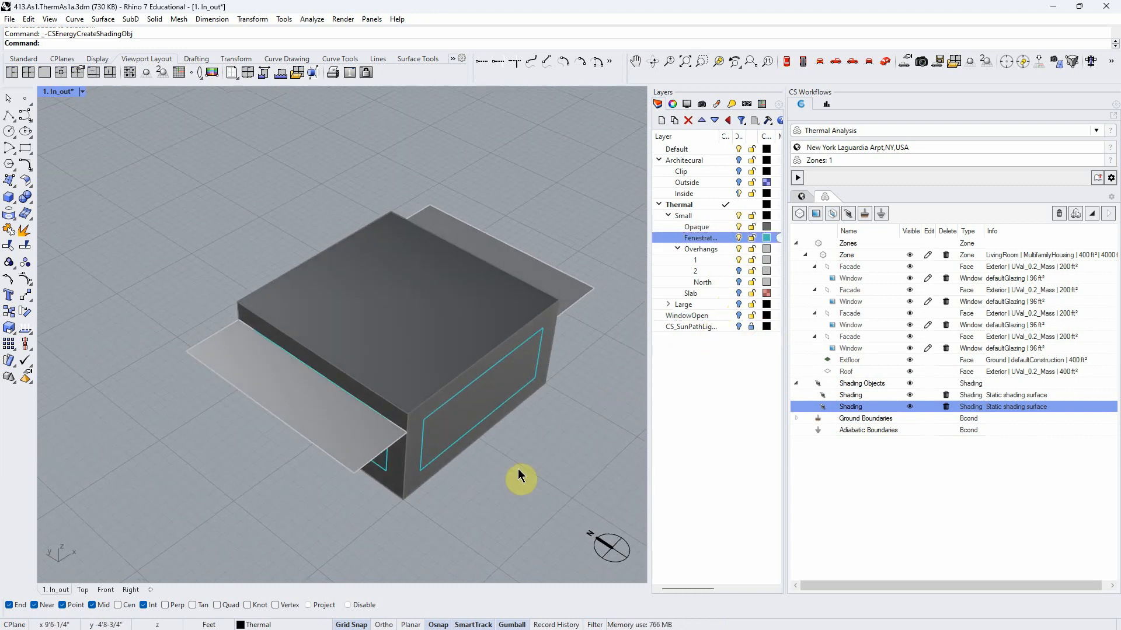
right_click_drag(514, 467, 512, 461)
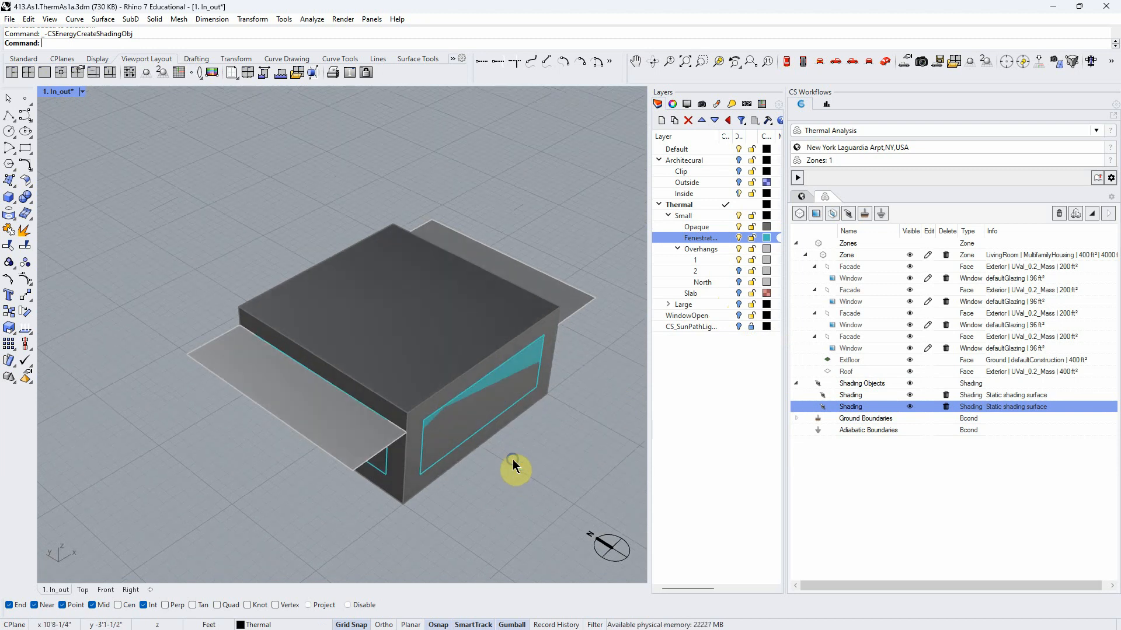
Run the thermal simulation and compare its EUI and monthly energy use, especially July cooling, with the Tc. SmMfGlDef result.
left_click(800, 177)
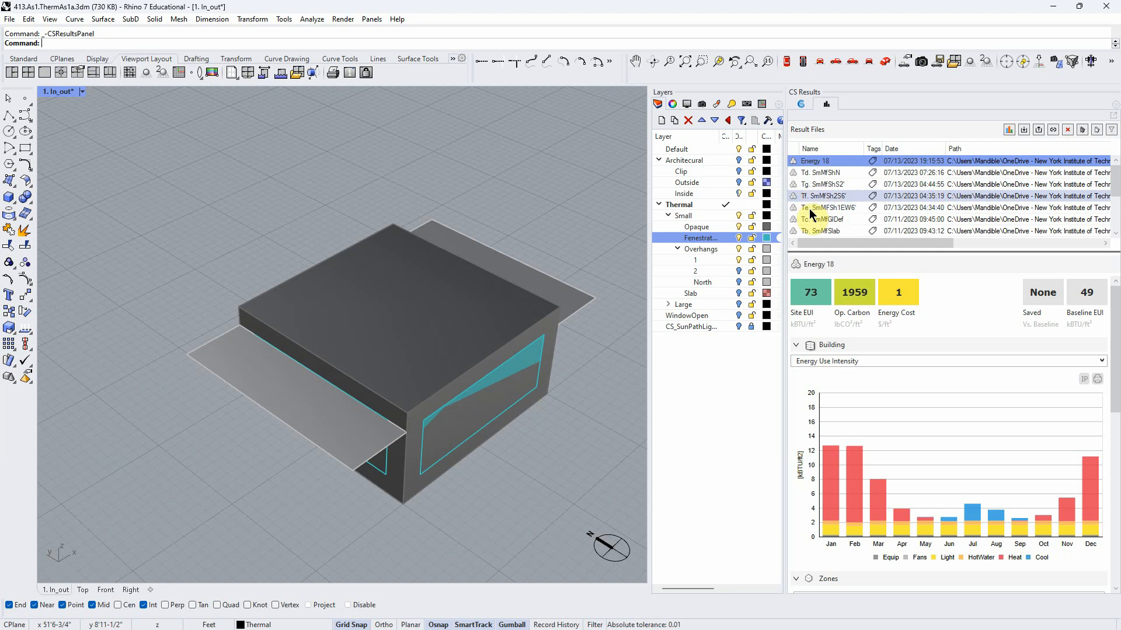
left_click(829, 219)
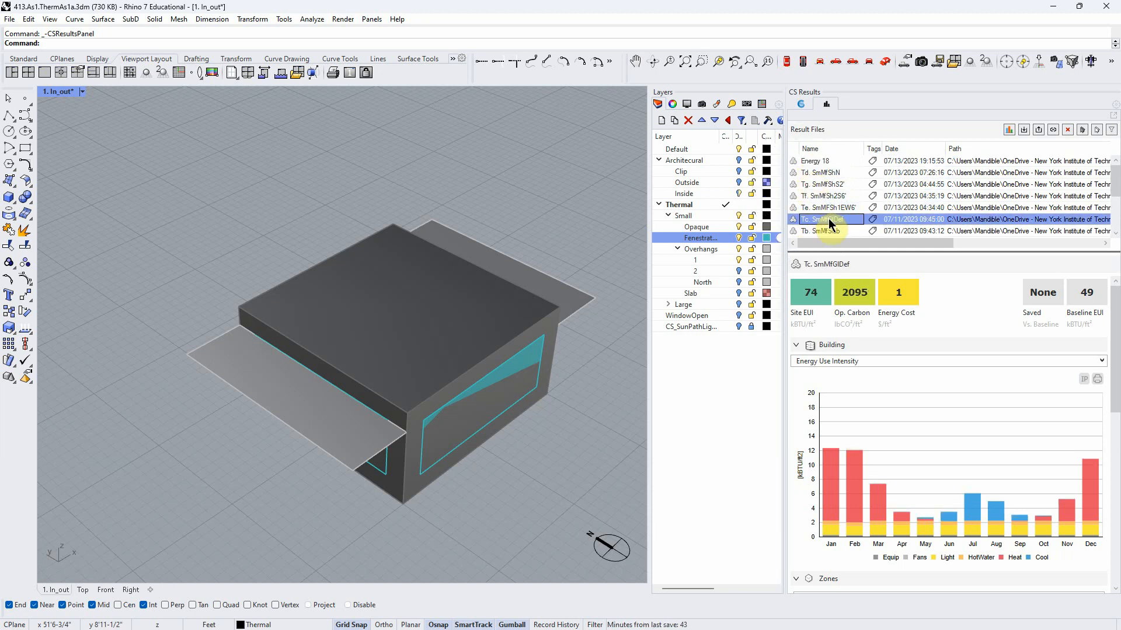
left_click(816, 300)
left_click(978, 511)
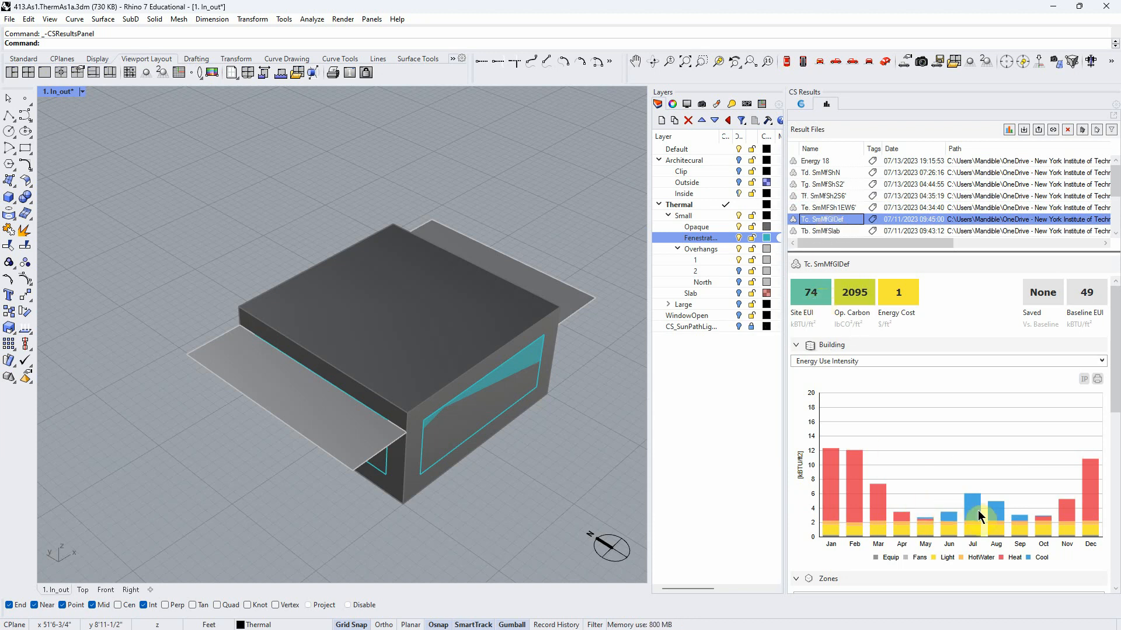
left_click(822, 163)
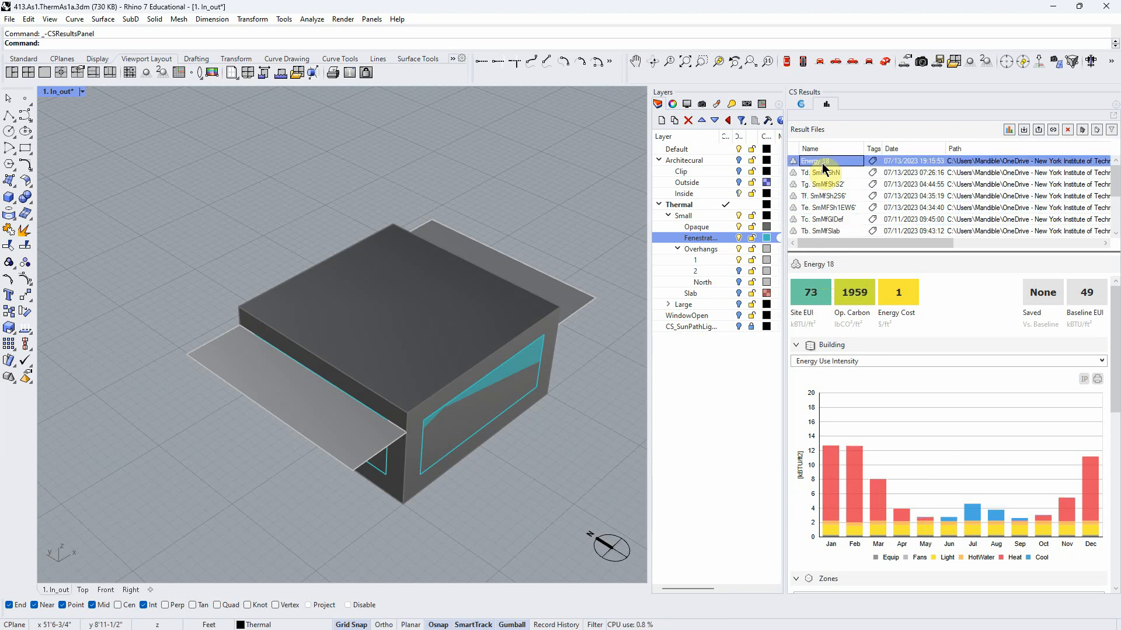
left_click(978, 515)
left_click(975, 511)
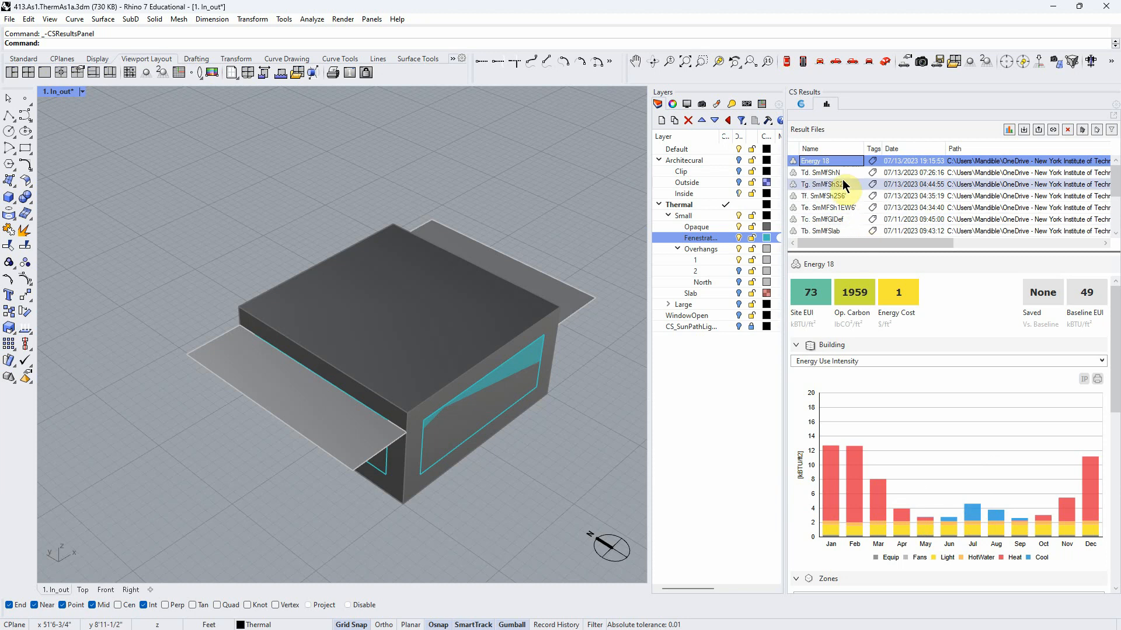
left_click(833, 223)
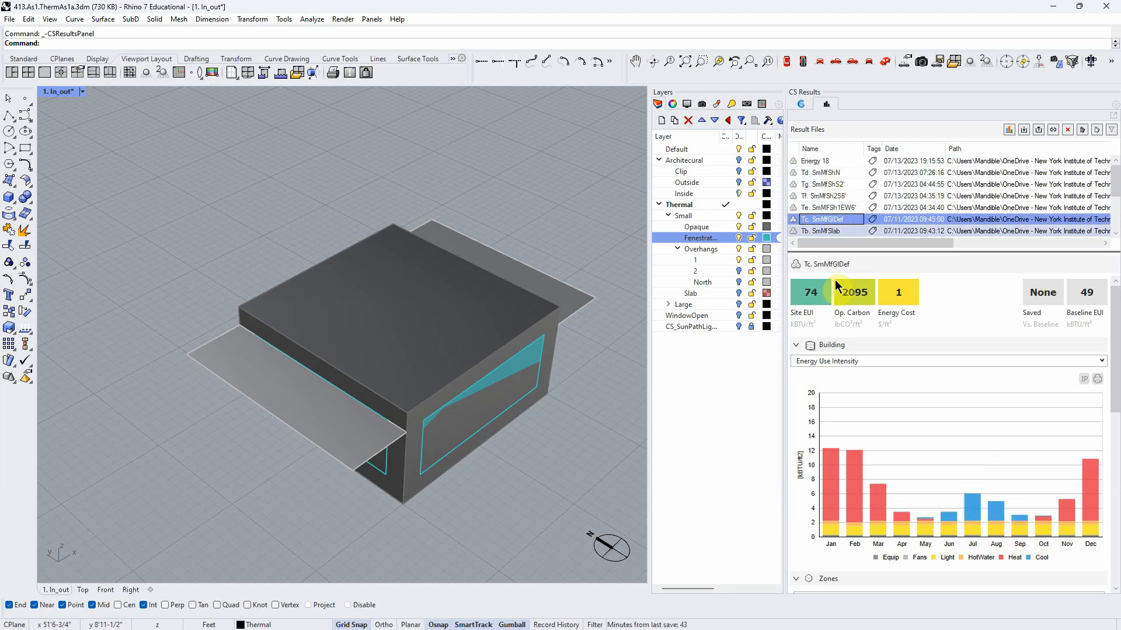
left_click(820, 158)
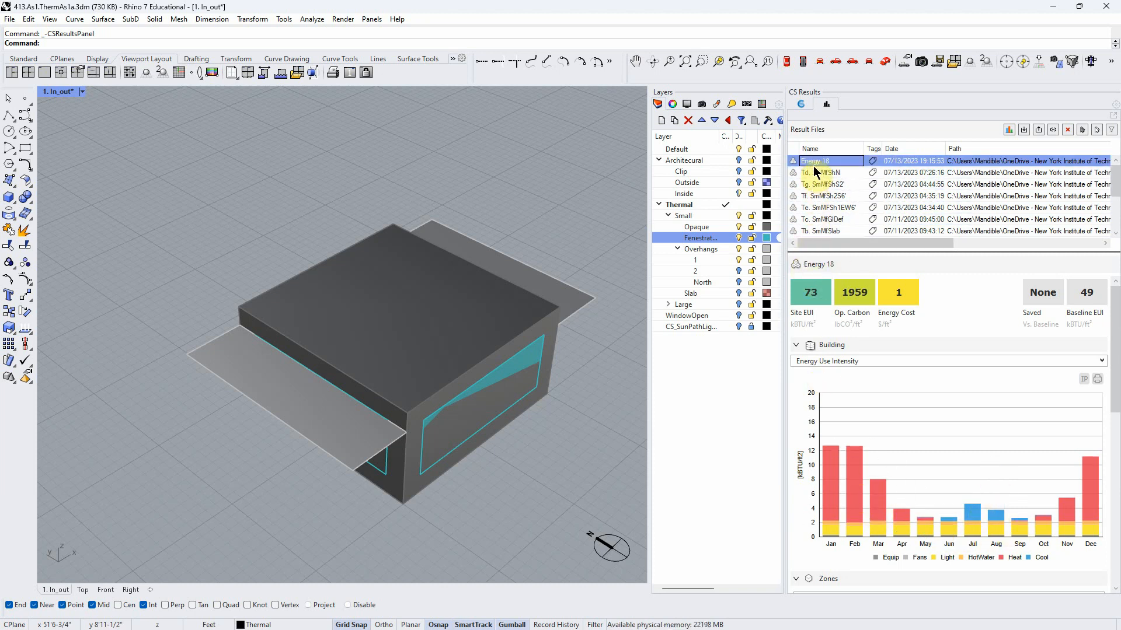
Compare the monthly energy use of Tc. SmMfGlDef with Energy 18 and examine how the overhangs on layer 1 shade the windows.
left_click(831, 222)
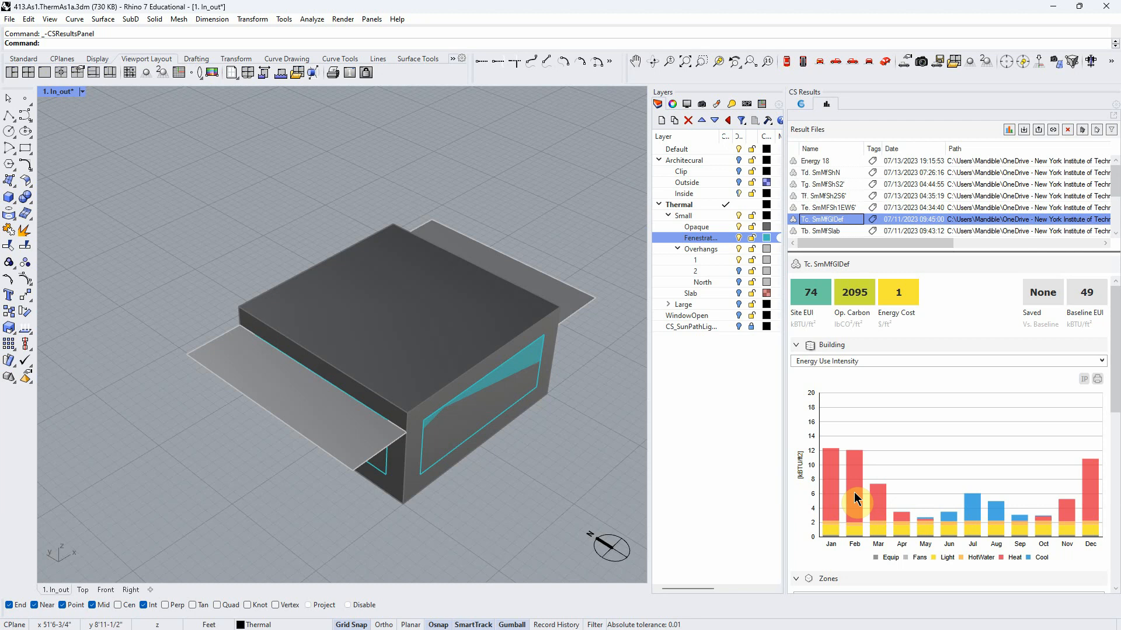
left_click(808, 160)
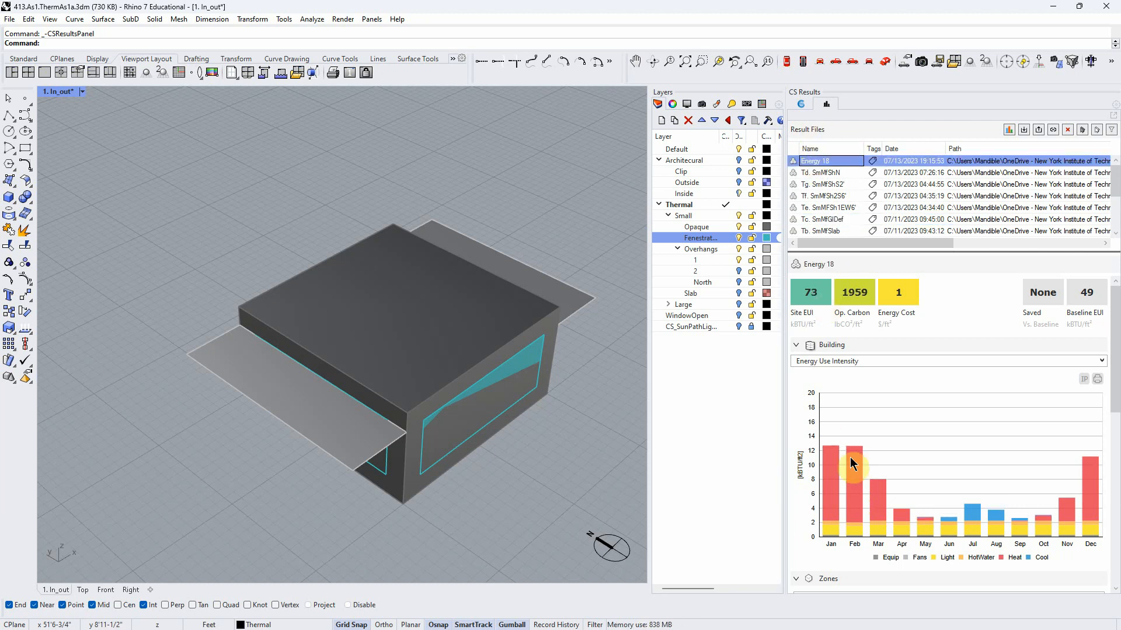
right_click_drag(520, 468, 380, 466)
right_click_drag(408, 510, 401, 533)
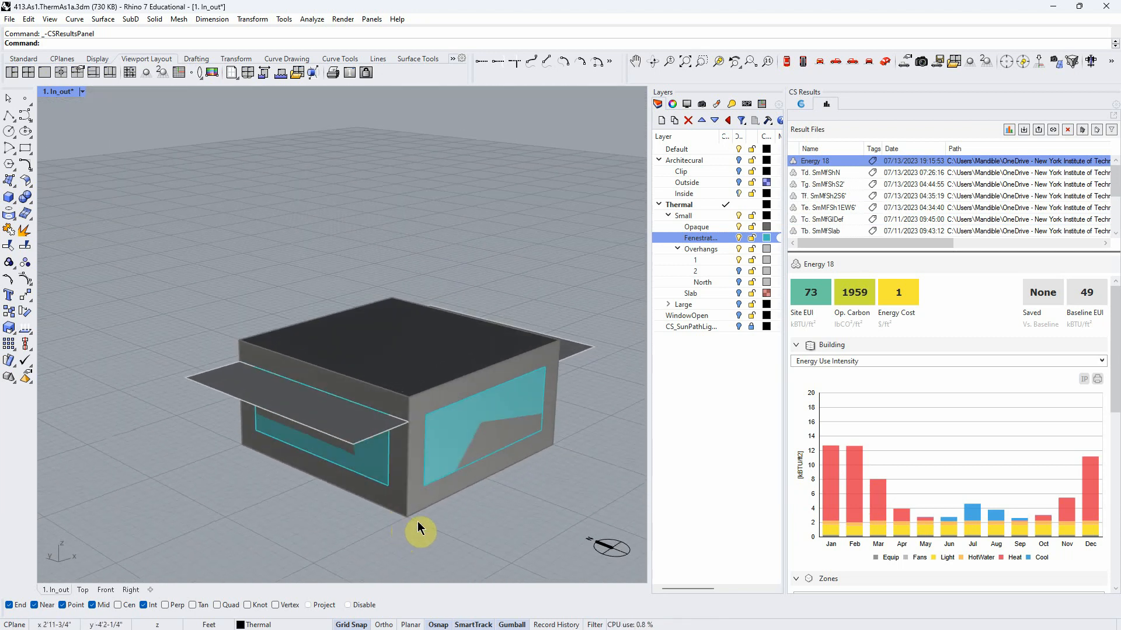
right_click_drag(484, 510, 482, 520)
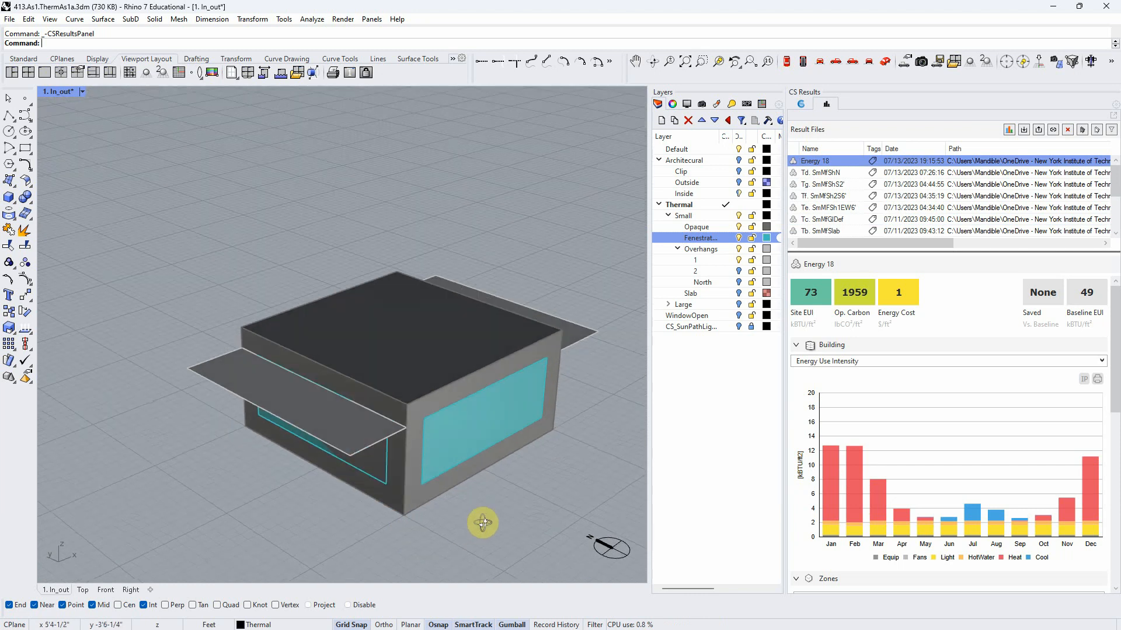
left_click(817, 296)
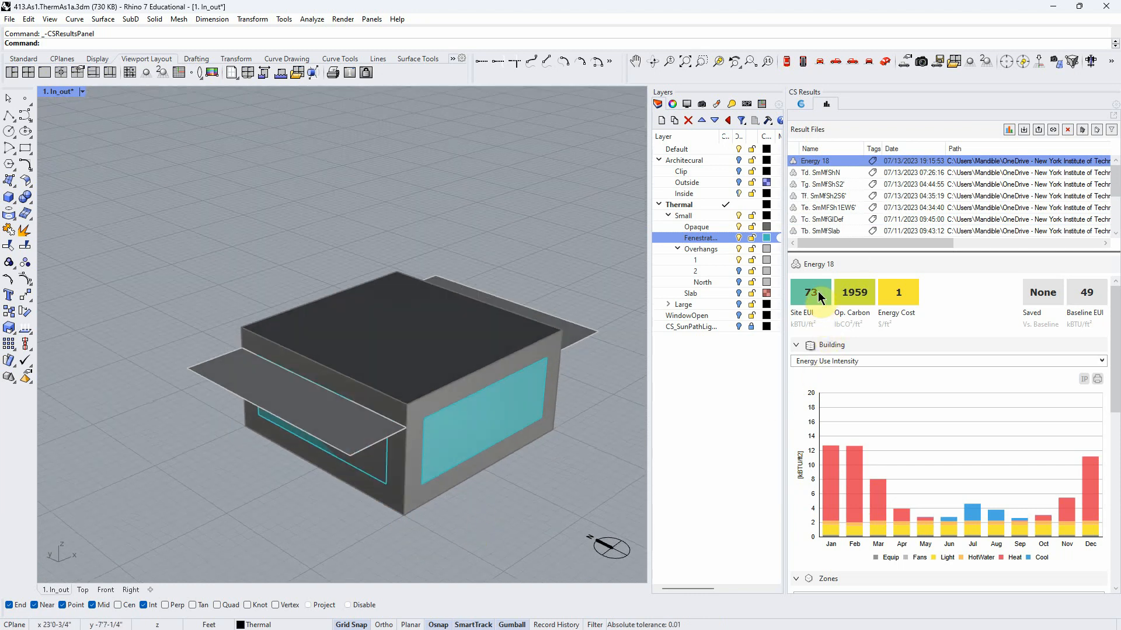
left_click(974, 518)
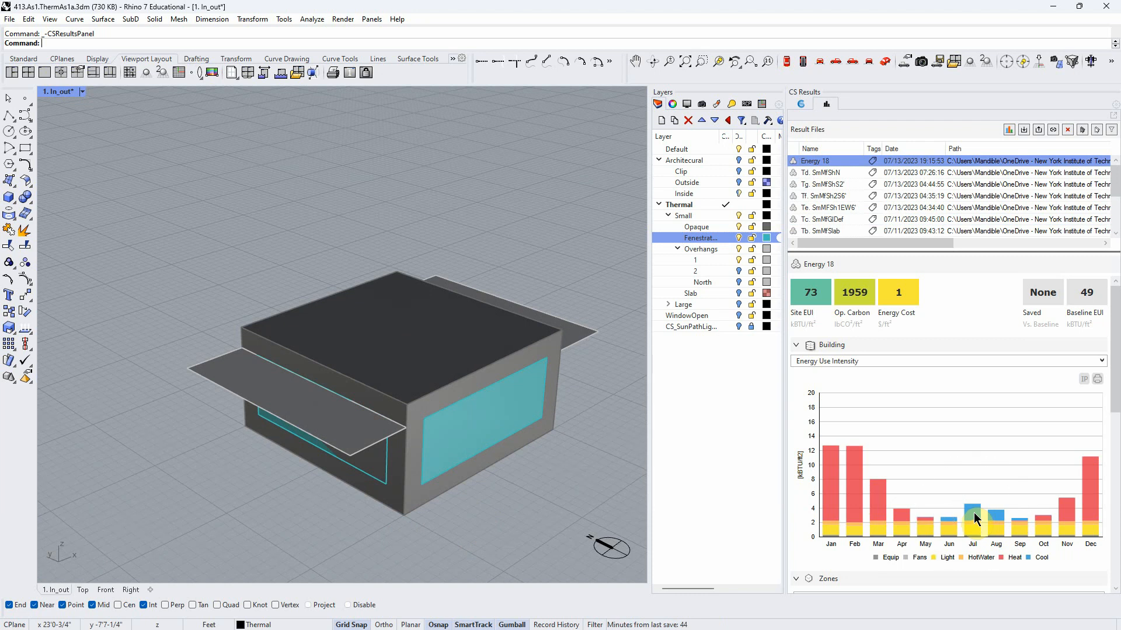
right_click_drag(580, 520, 580, 523)
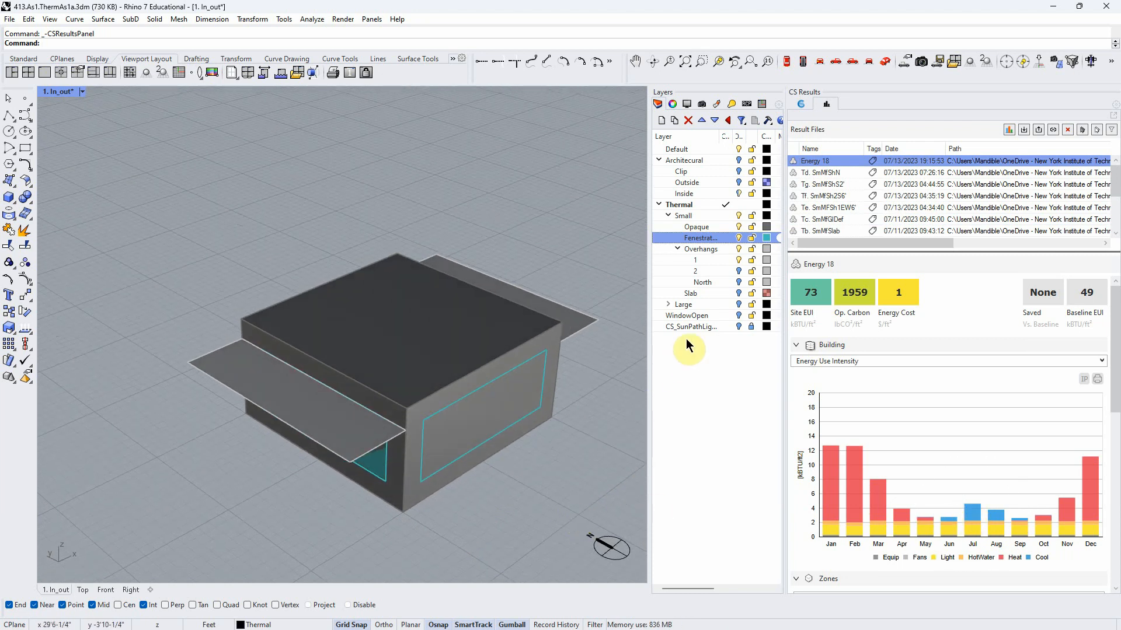
Show overhang layer 2 and inspect its narrow overhang above the side window.
left_click(737, 271)
left_click(436, 430)
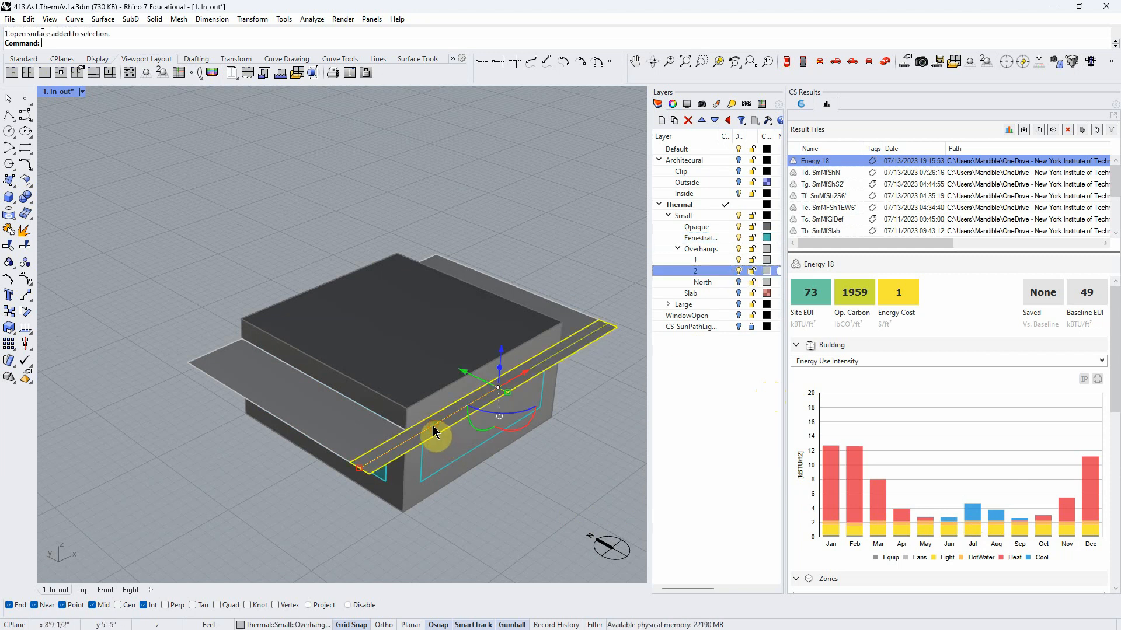
scroll(426, 437, "up", 5)
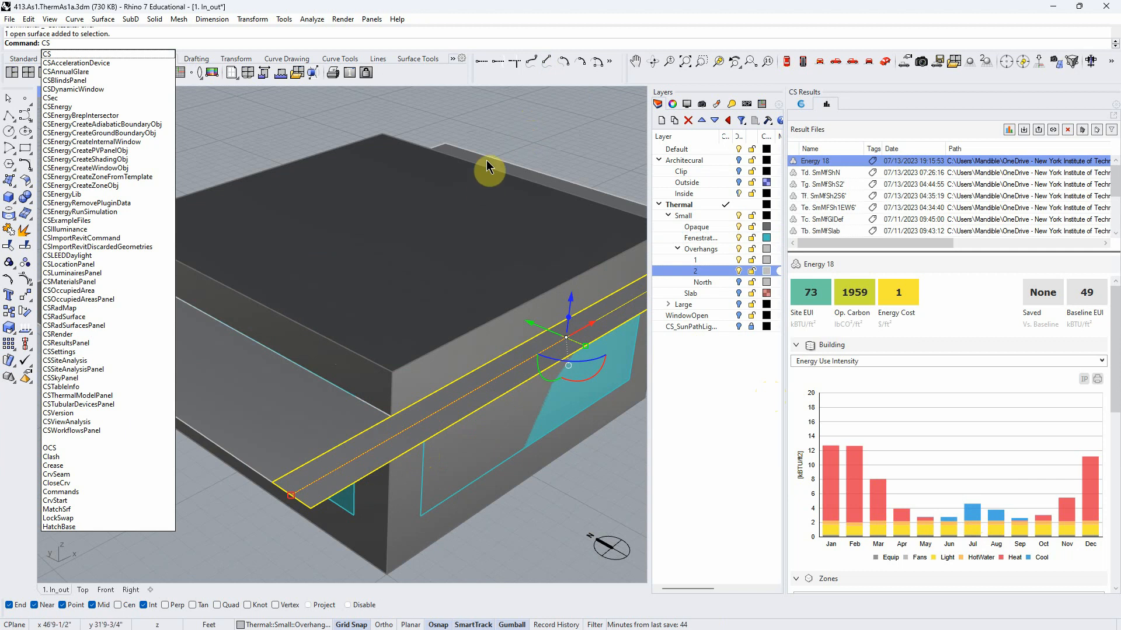
left_click(186, 134)
right_click_drag(250, 158, 530, 475)
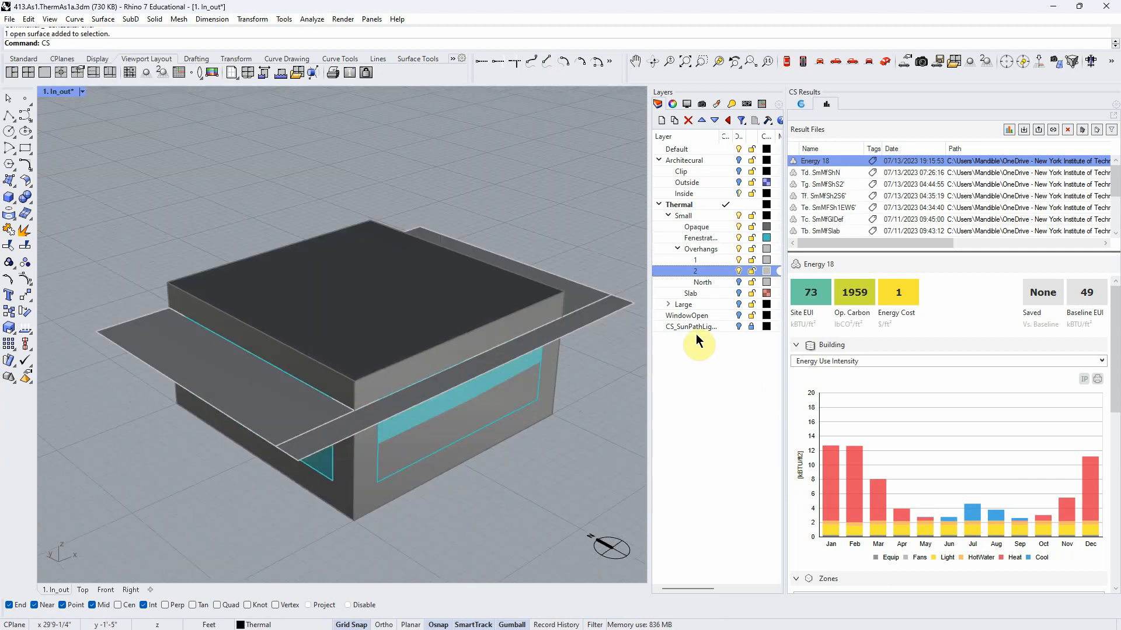
Convert the narrow overhang on layer 2 into a thermal shading object in the Thermal Analysis workflow.
left_click(802, 105)
left_click(718, 425)
left_click(707, 271)
left_click(850, 214)
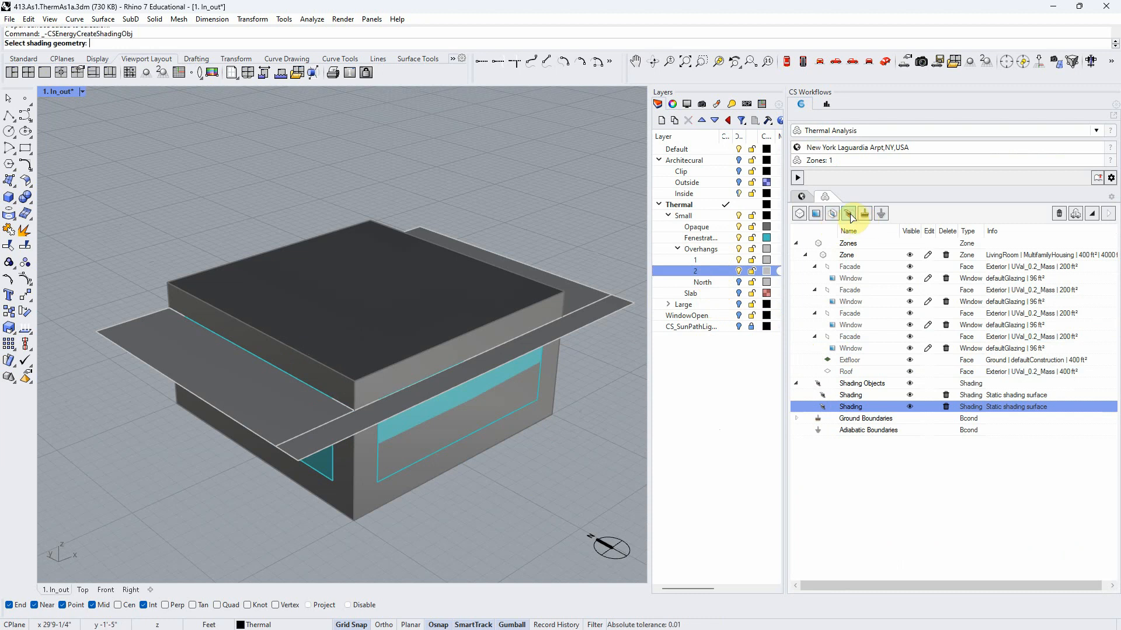
left_click(605, 312)
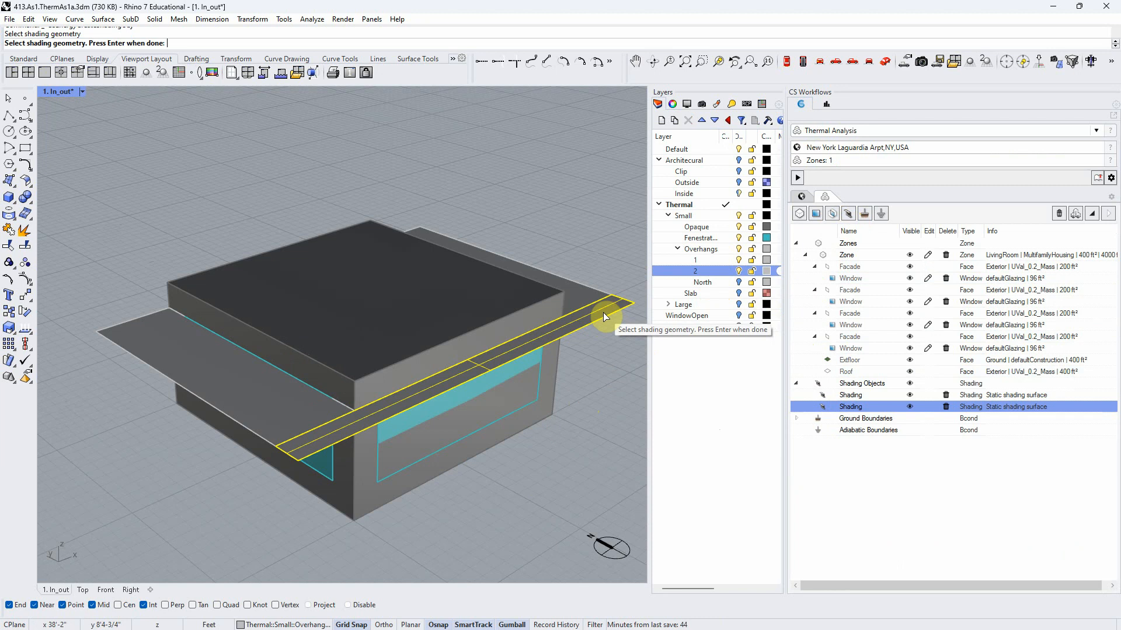
key("Return")
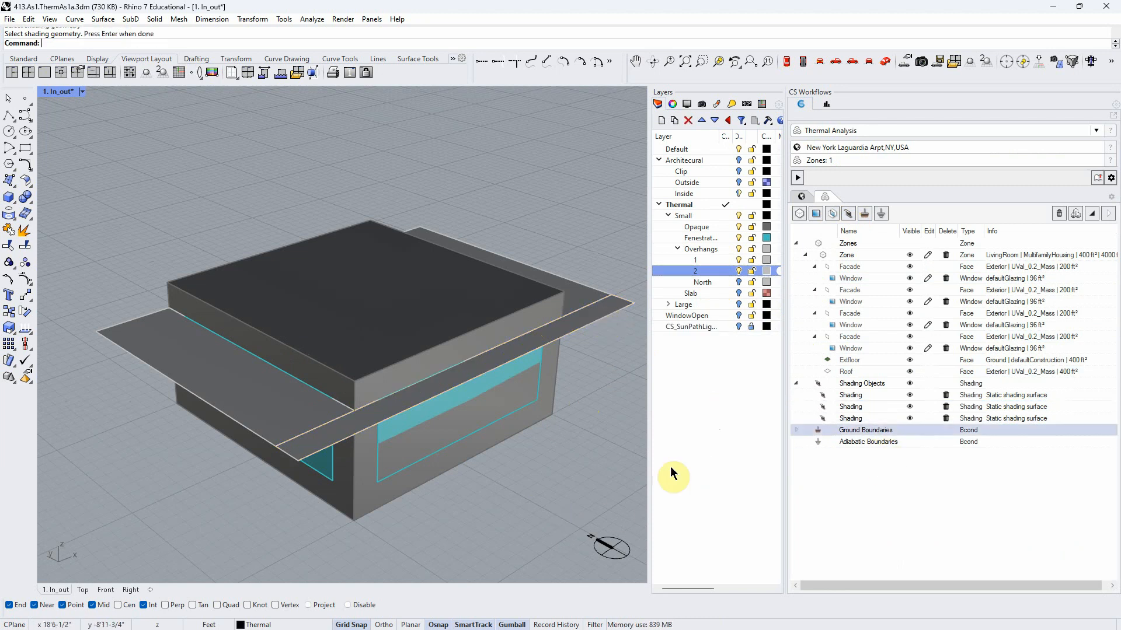
Check the three Shading entries in the thermal model by selecting them one after another.
left_click(854, 418)
left_click(854, 406)
left_click(860, 396)
right_click_drag(532, 507, 554, 481)
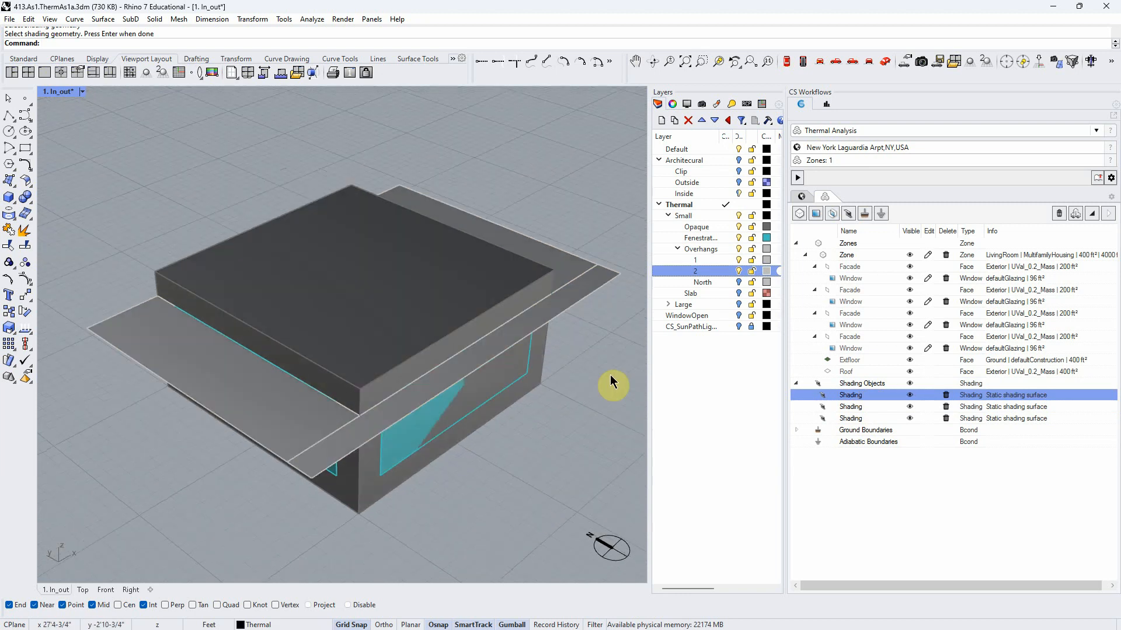
Run the thermal simulation with the layer 2 overhang included and compare its EUI and monthly energy use with Tc. SmMfGlDef.
left_click(798, 178)
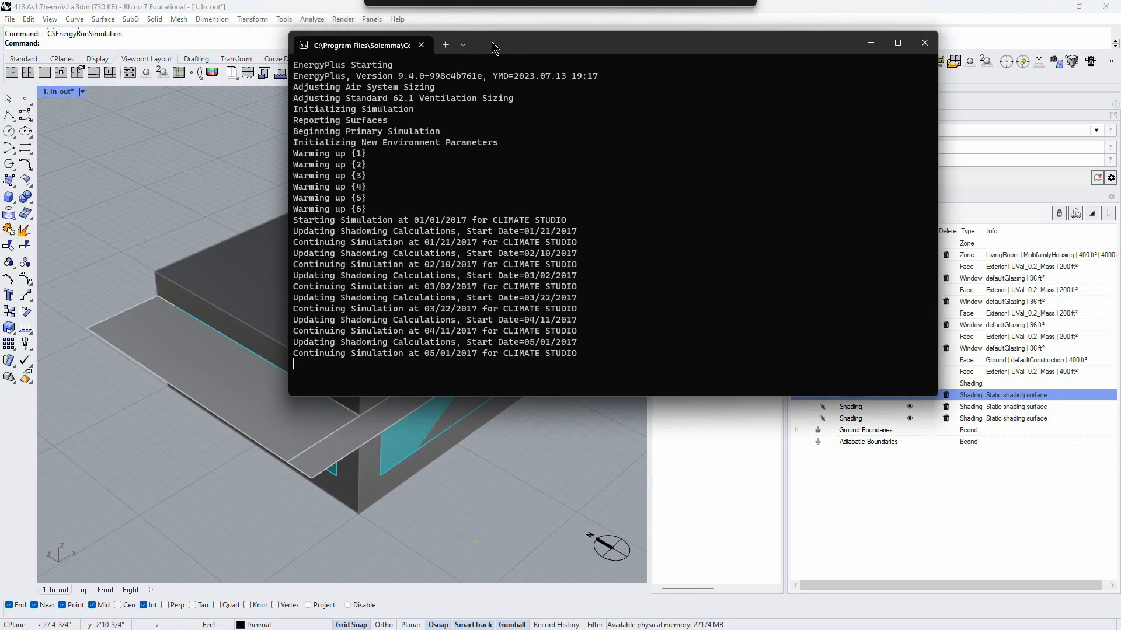
left_click_drag(494, 36, 435, 85)
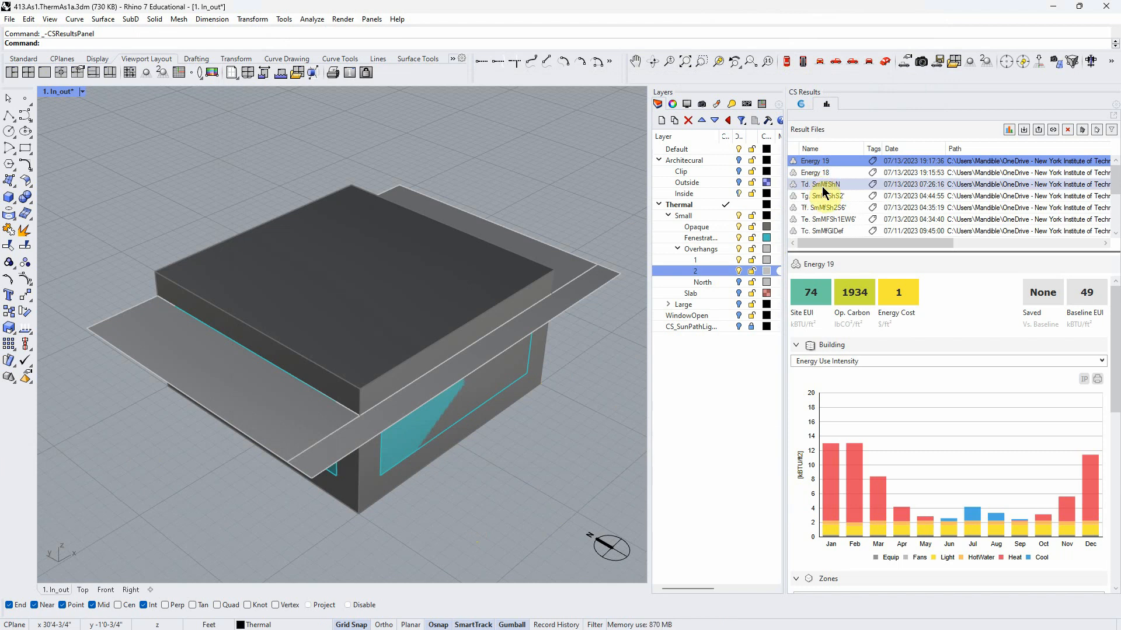
left_click(837, 232)
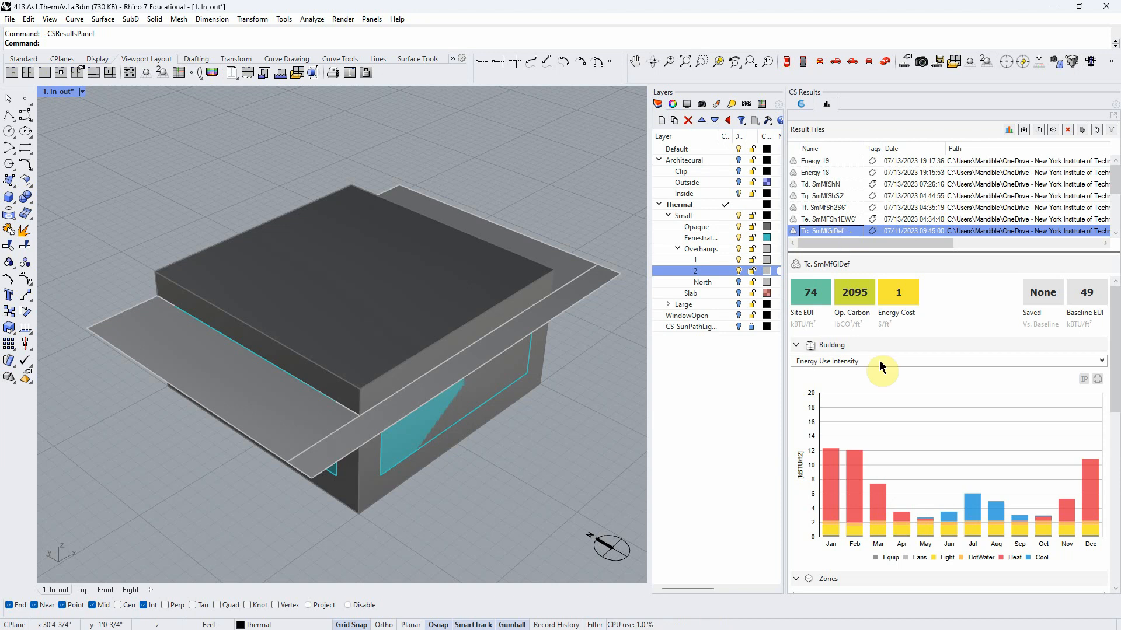
left_click(826, 163)
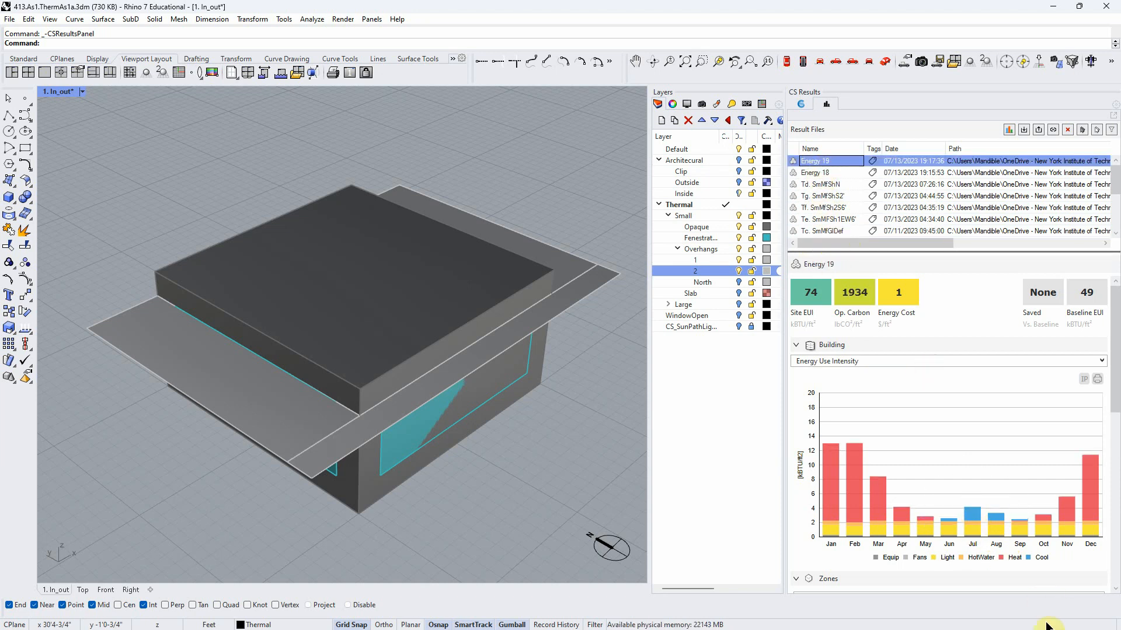
left_click(534, 323)
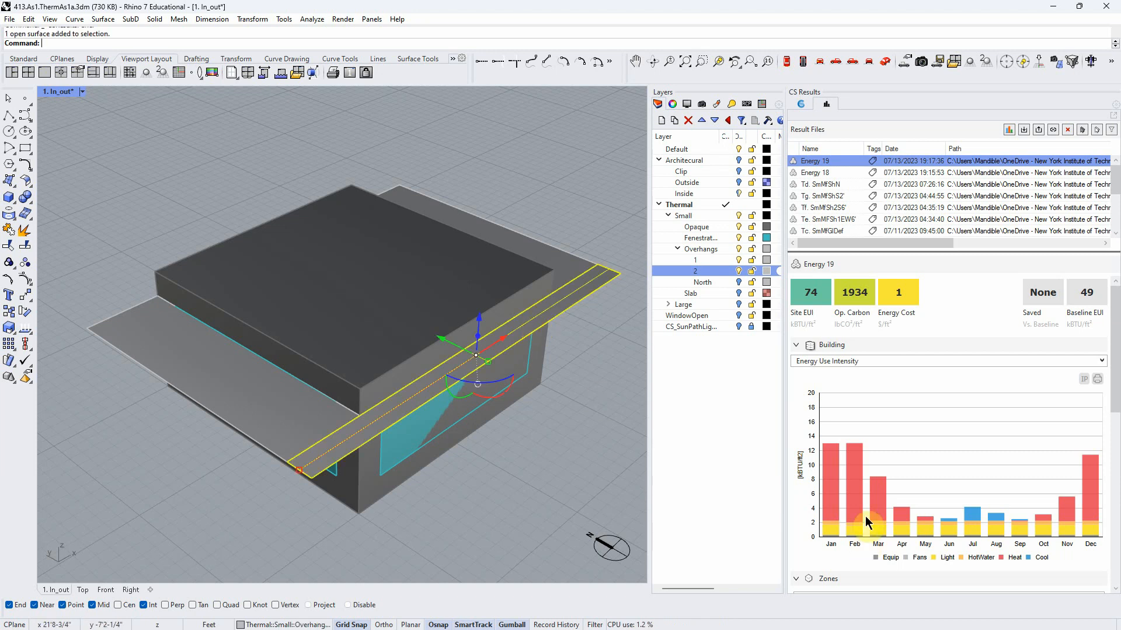
left_click(824, 231)
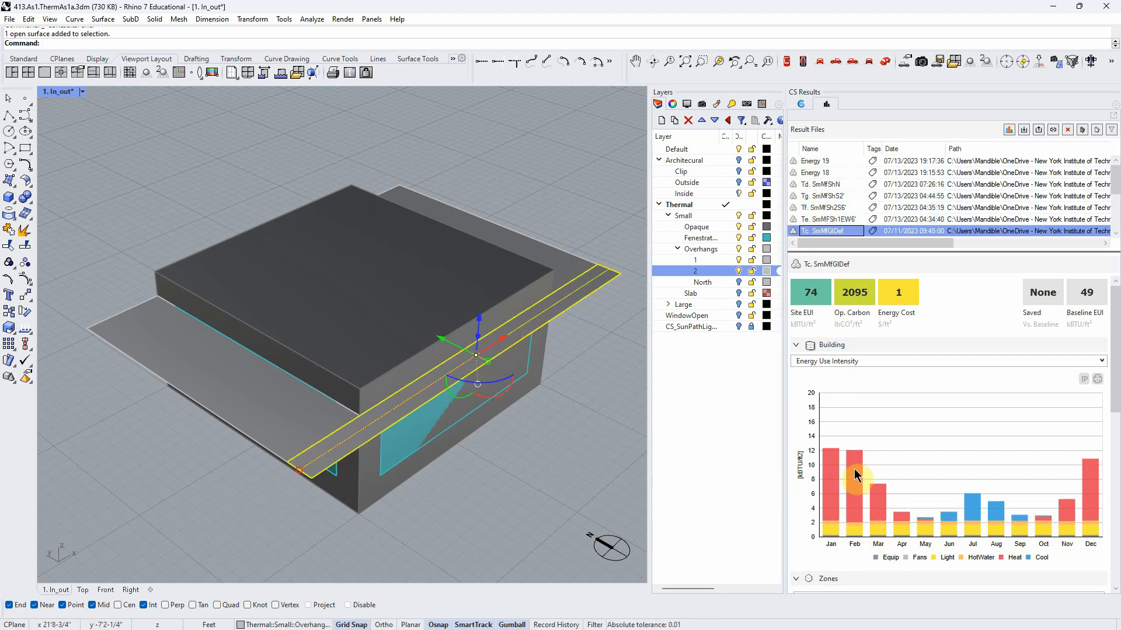
left_click(815, 163)
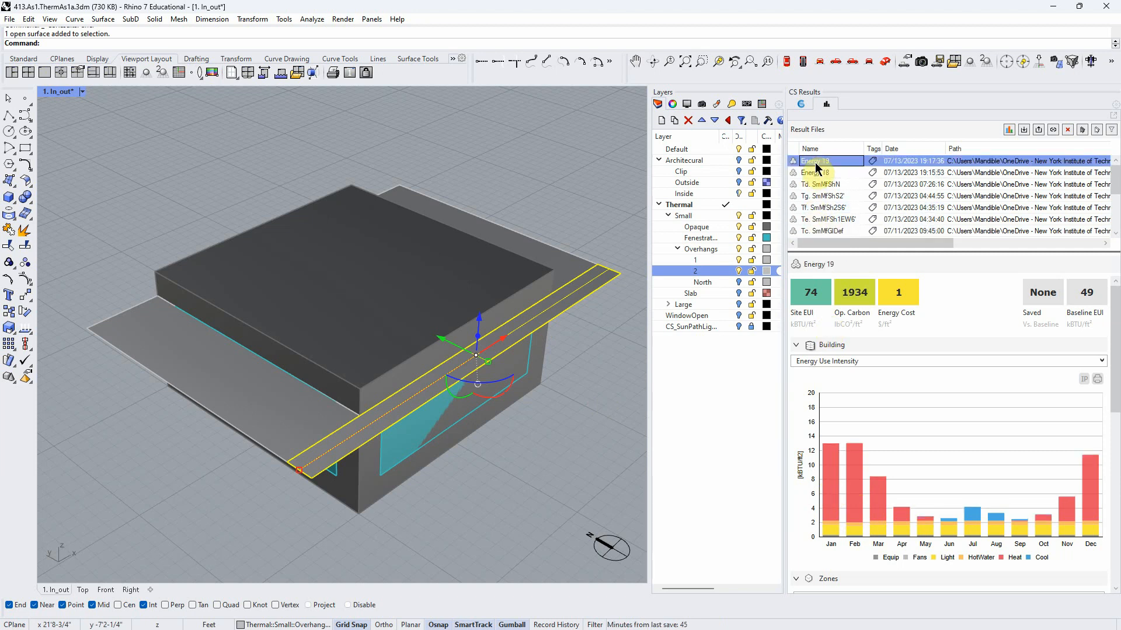
Examine from lower and higher viewpoints how the overhangs on layers 1 and 2 cover the windows.
left_click(553, 449)
right_click_drag(554, 450, 554, 490)
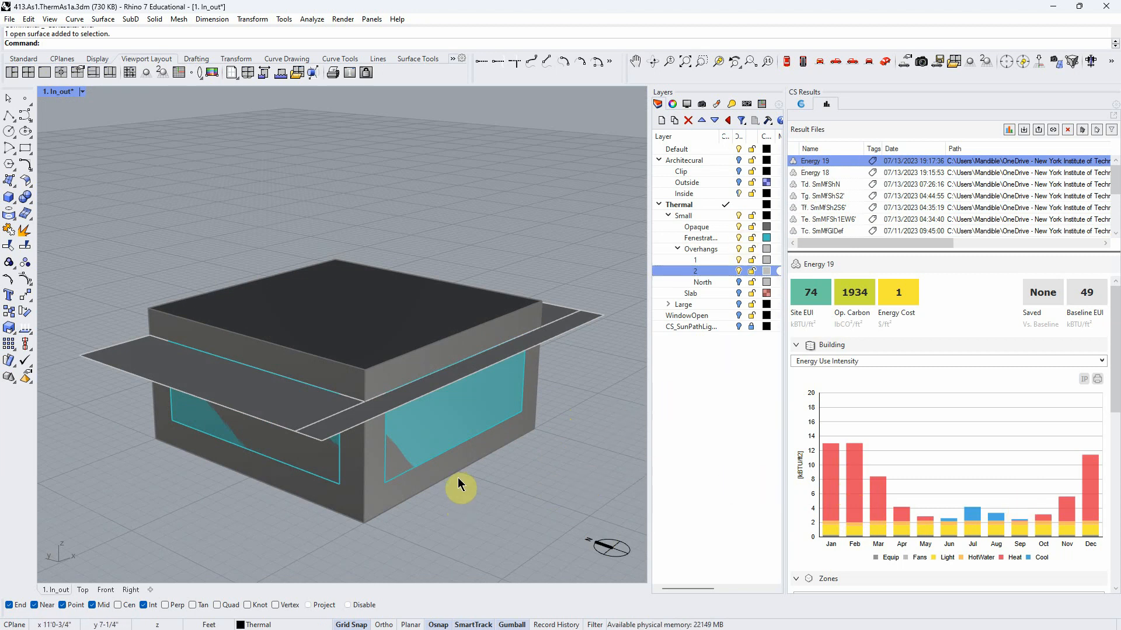
right_click_drag(517, 470, 523, 479)
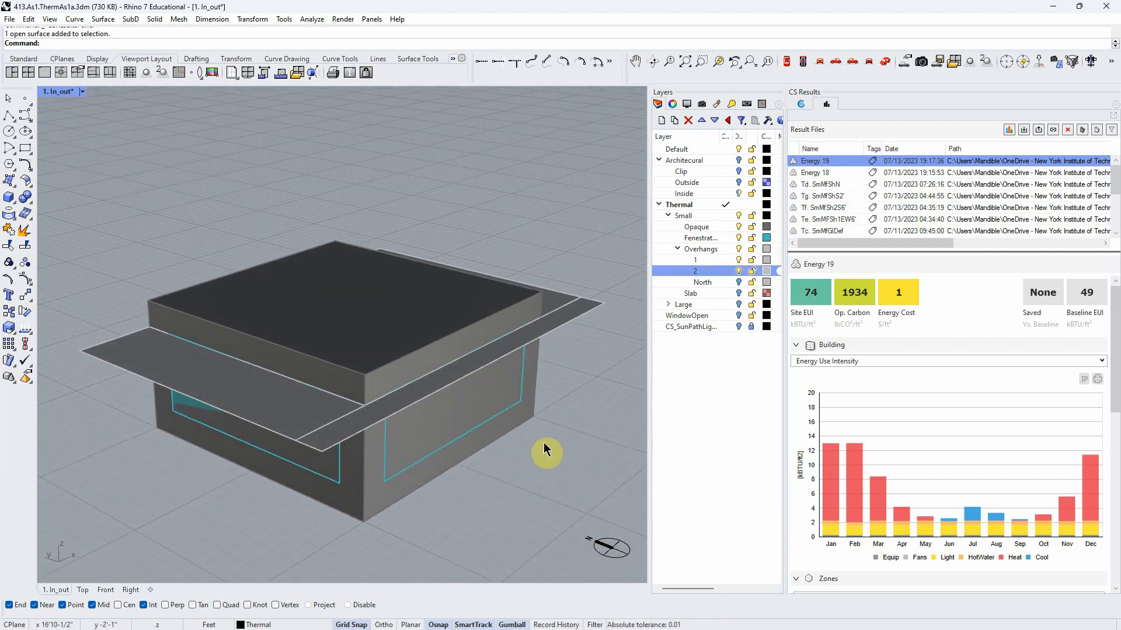
scroll(545, 450, "down", 3)
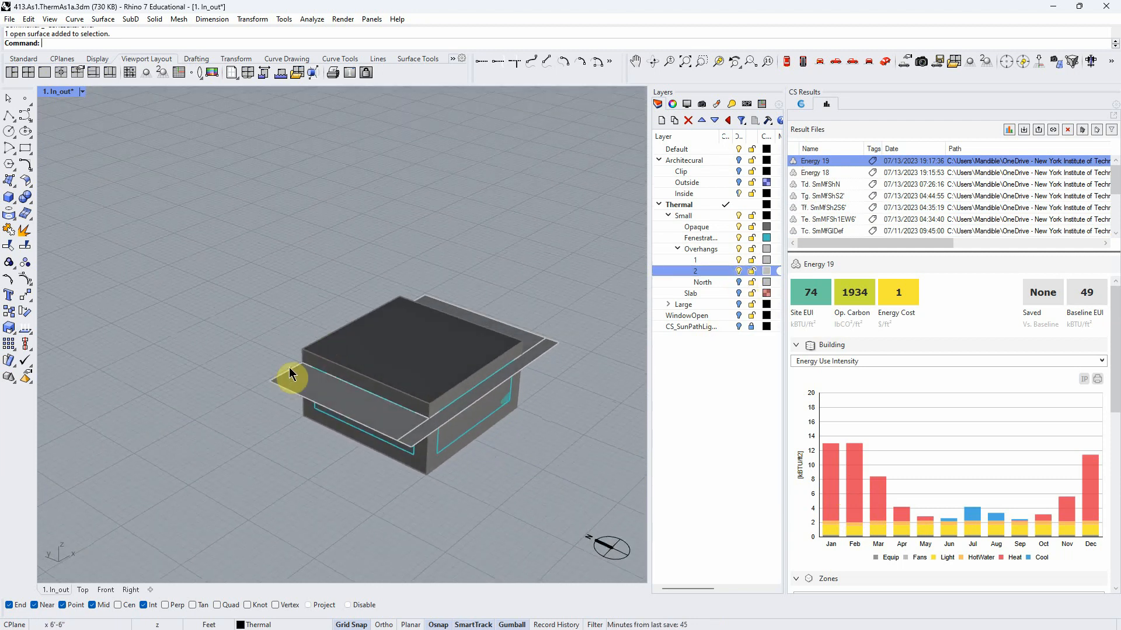
scroll(476, 516, "up", 2)
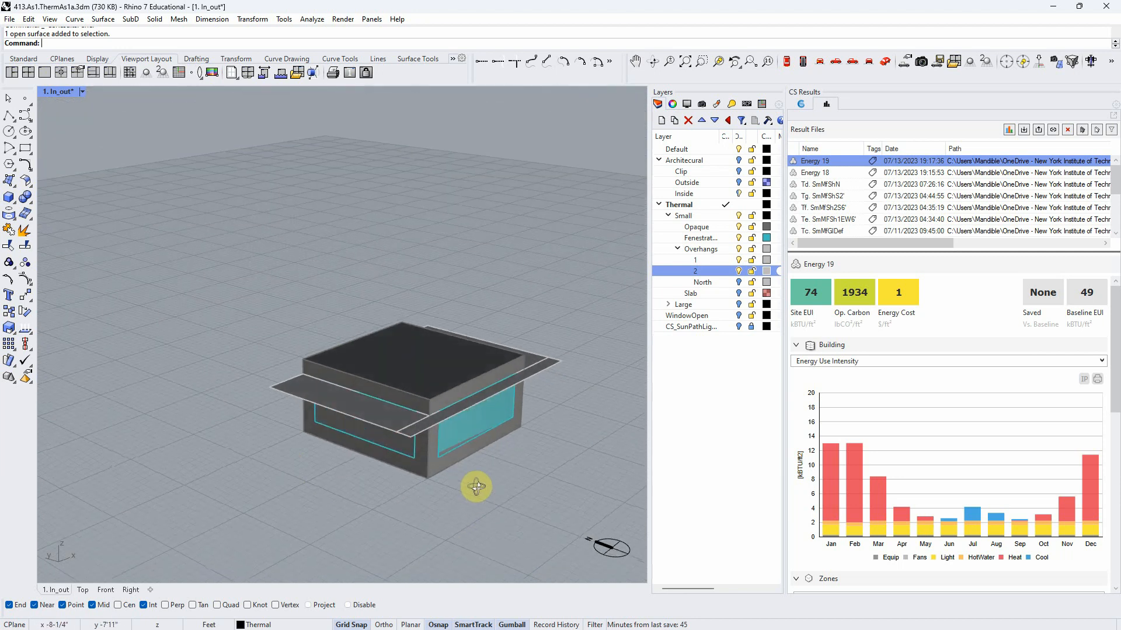
right_click_drag(483, 479, 479, 500)
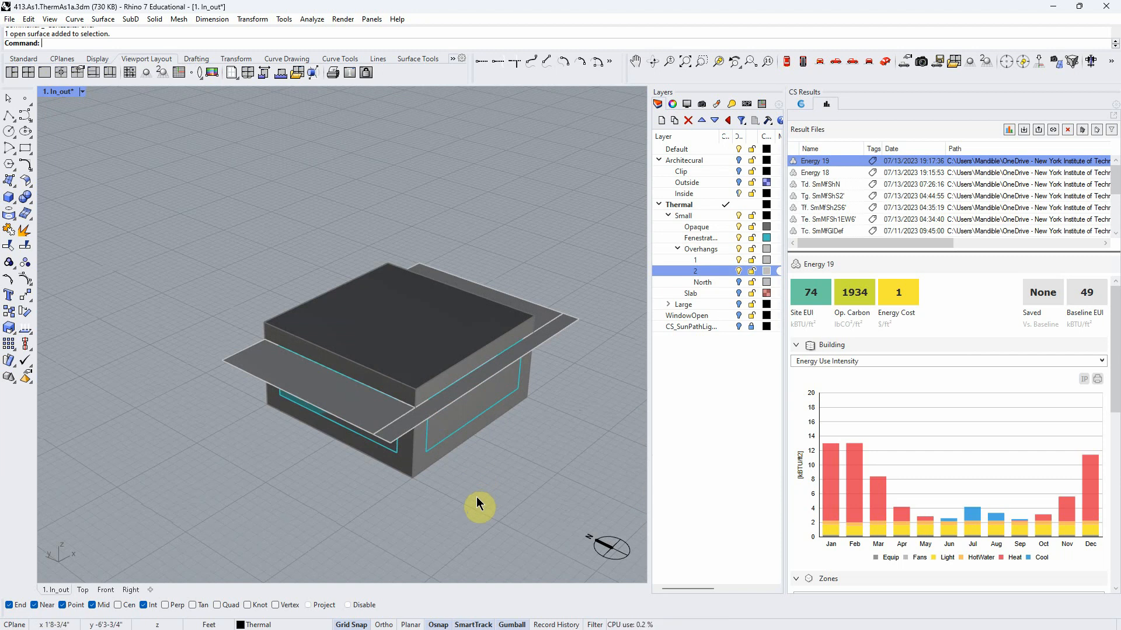
Scale the layer 2 overhang outward from the building's wall corner, using its outer edge as reference, to make it much deeper.
left_click(805, 106)
right_click_drag(576, 445, 571, 424)
scroll(412, 430, "up", 2)
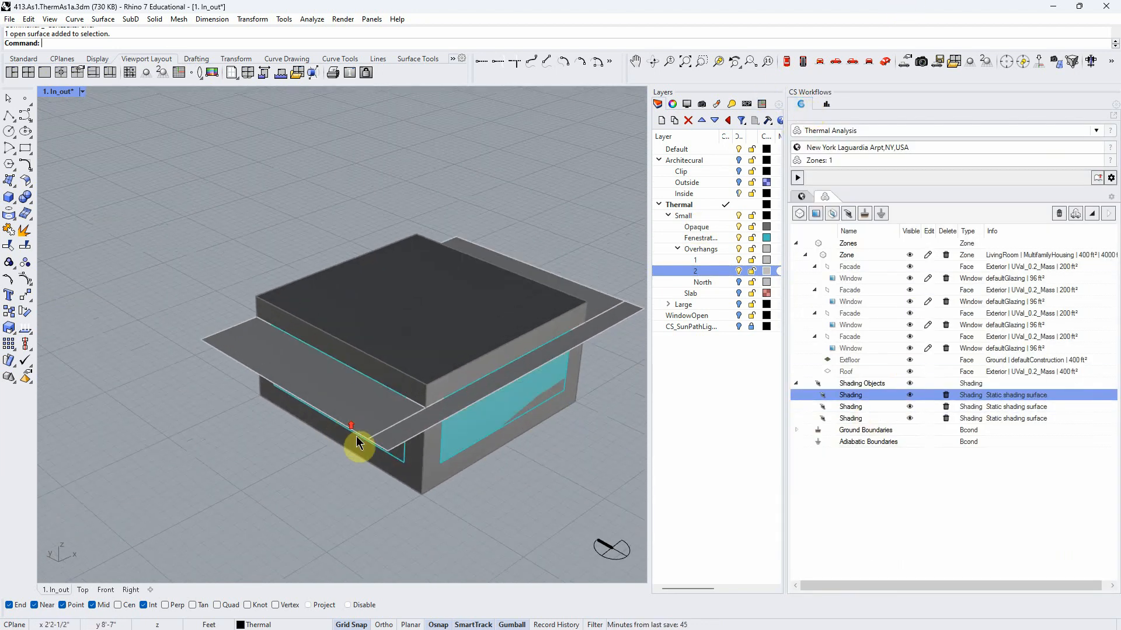
left_click(441, 421)
scroll(437, 418, "up", 3)
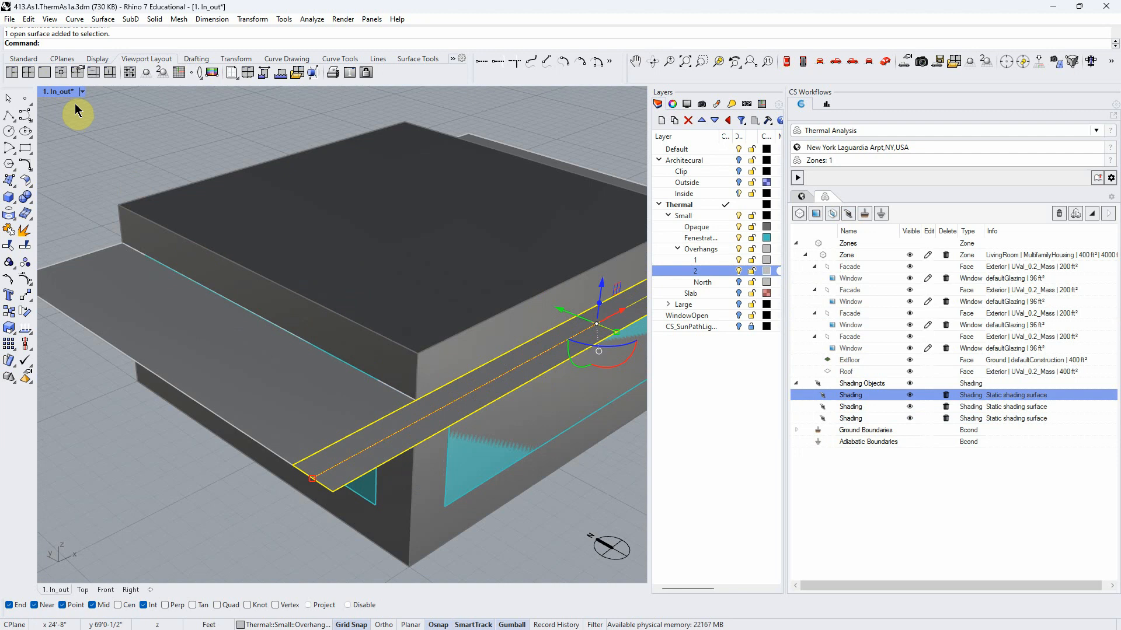
type("x")
key("BackSpace")
type("m")
key("Return")
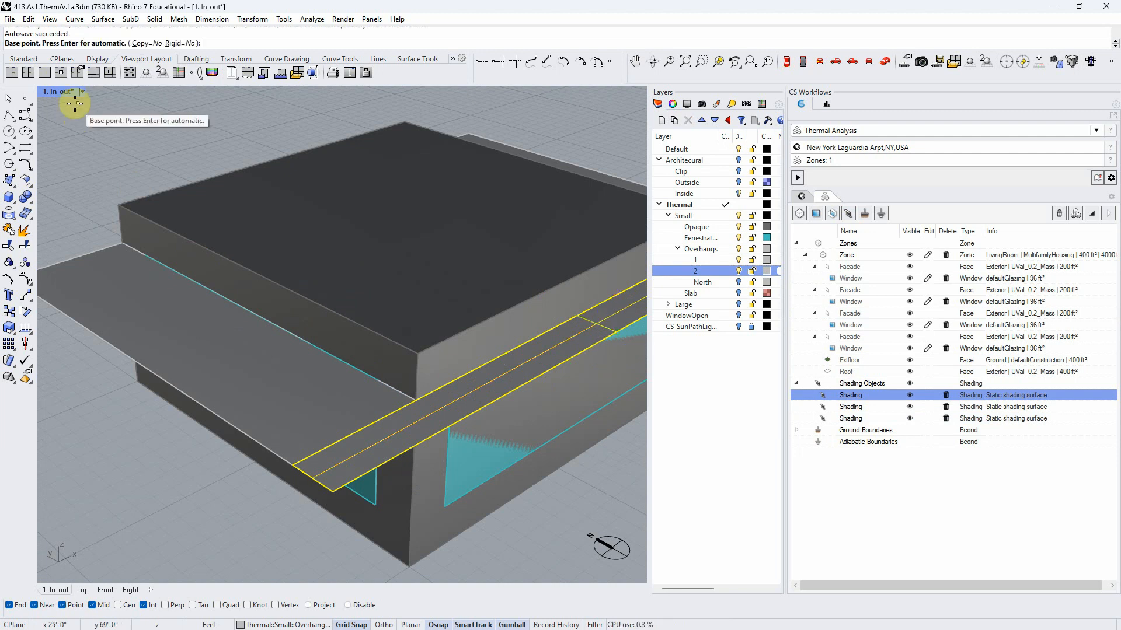
left_click(415, 399)
left_click(419, 420)
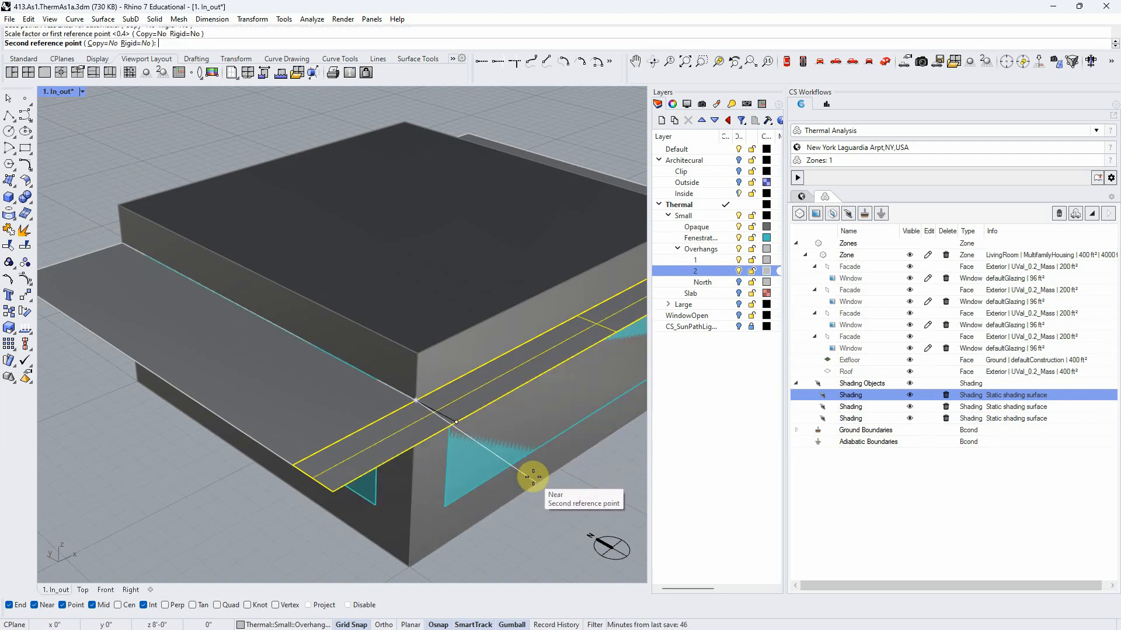
left_click(541, 472)
Run the thermal simulation again with the deepened layer 2 overhang.
scroll(540, 472, "down", 5)
right_click_drag(502, 447, 497, 388)
left_click(797, 178)
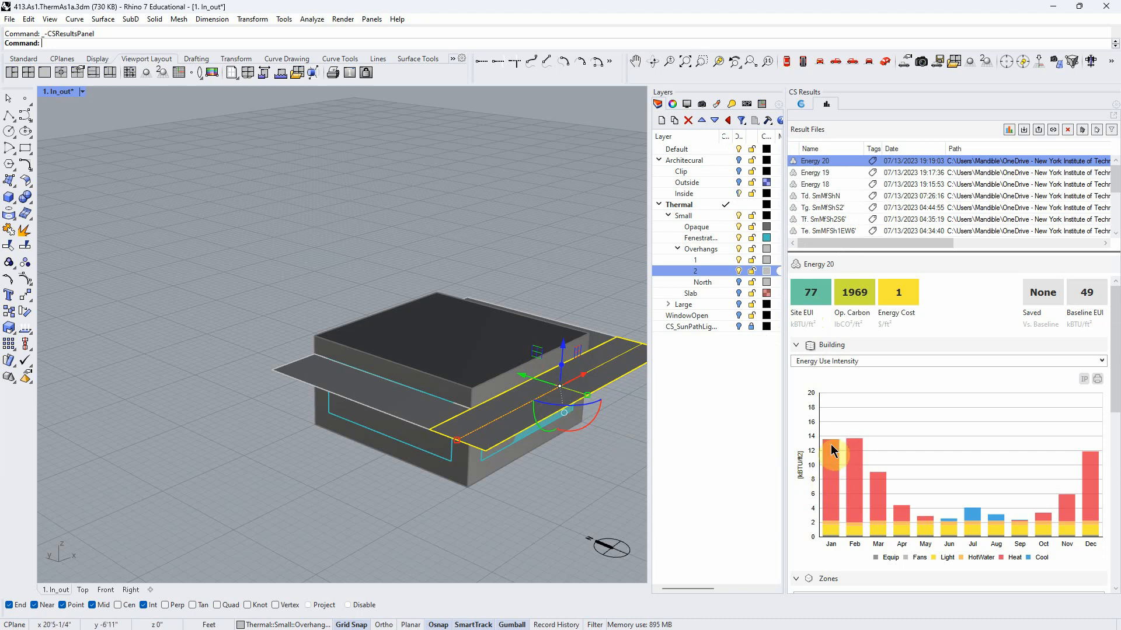
Deselect the deepened overhang and examine how it covers the side window from different sun-like viewpoints.
mouse_move(533, 513)
right_mouse_down()
mouse_move(538, 432)
mouse_move(535, 507)
mouse_move(532, 478)
mouse_move(517, 528)
mouse_move(531, 509)
right_mouse_up()
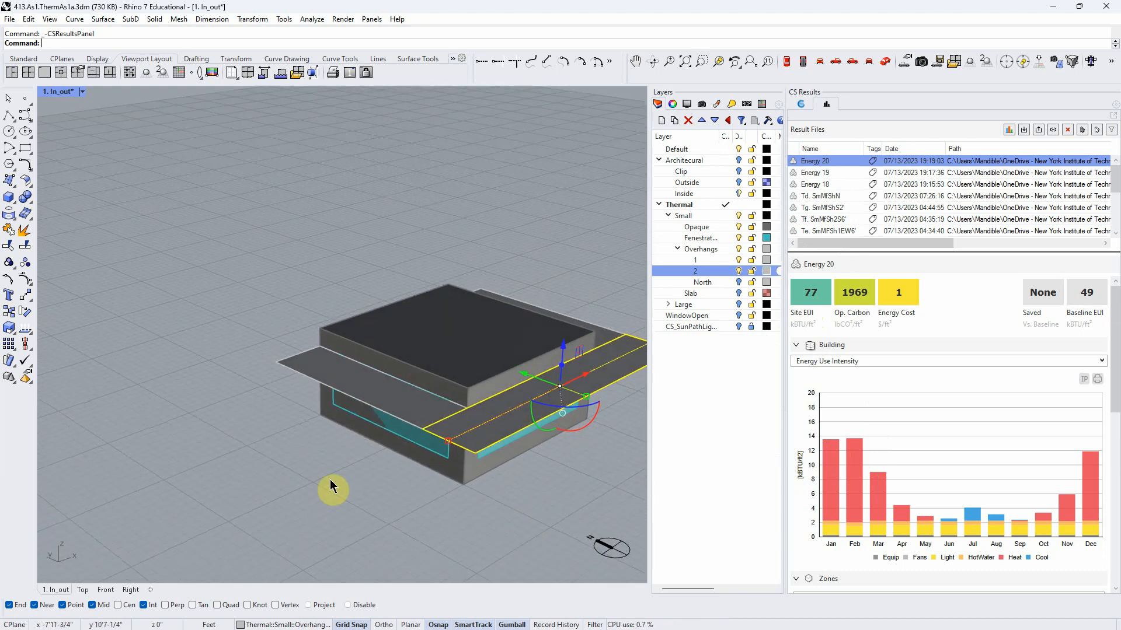
right_click_drag(434, 493, 318, 480)
right_click_drag(517, 430, 498, 508)
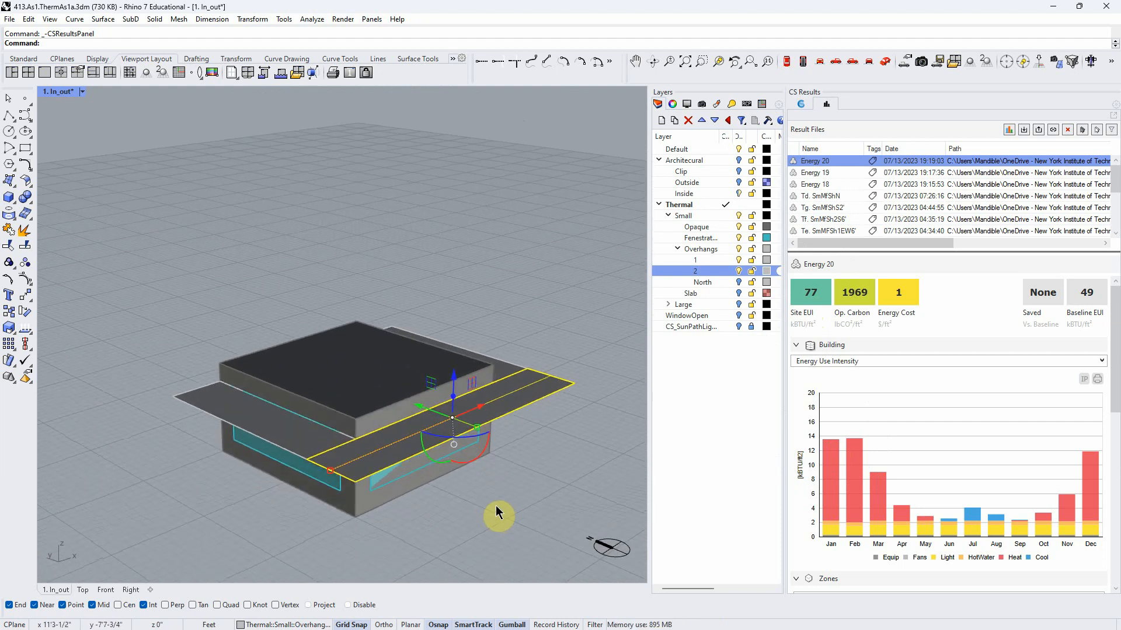
mouse_move(496, 514)
right_mouse_down()
mouse_move(488, 471)
mouse_move(493, 508)
right_mouse_up()
left_click(507, 499)
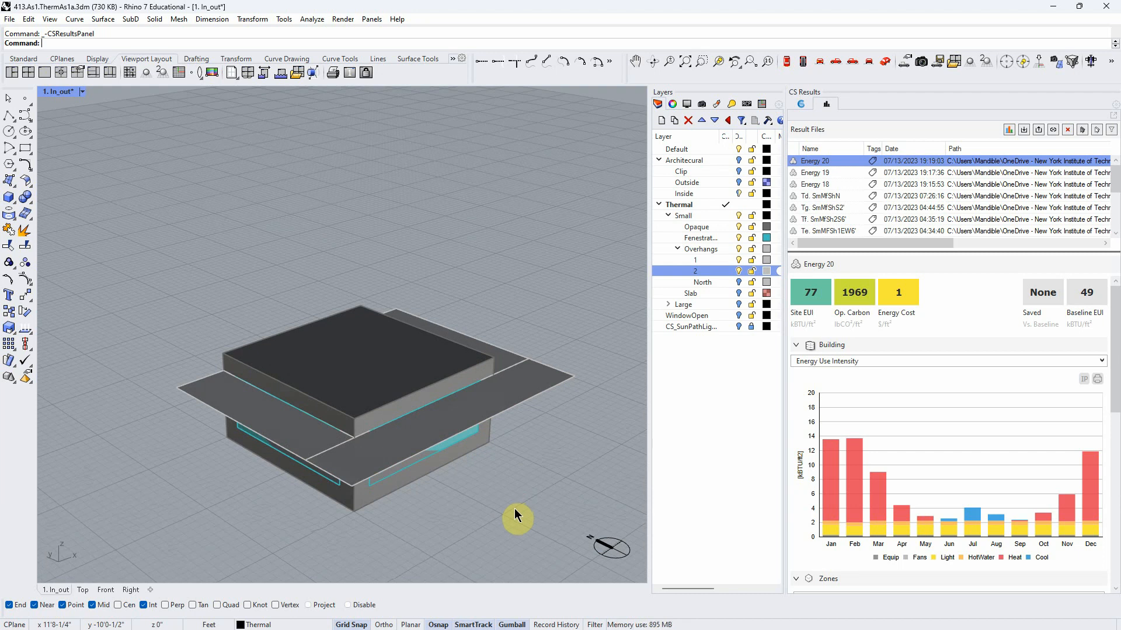
mouse_move(515, 514)
right_mouse_down()
mouse_move(518, 448)
mouse_move(515, 518)
right_mouse_up()
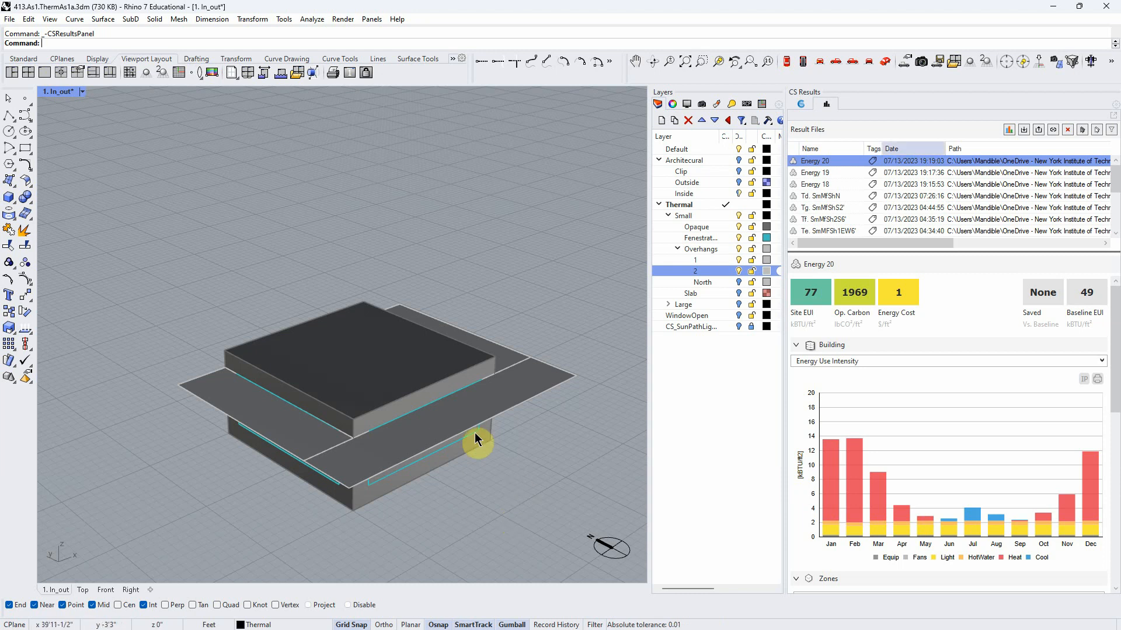
Remove all three static shading surfaces from the thermal model's shading objects.
left_click(803, 103)
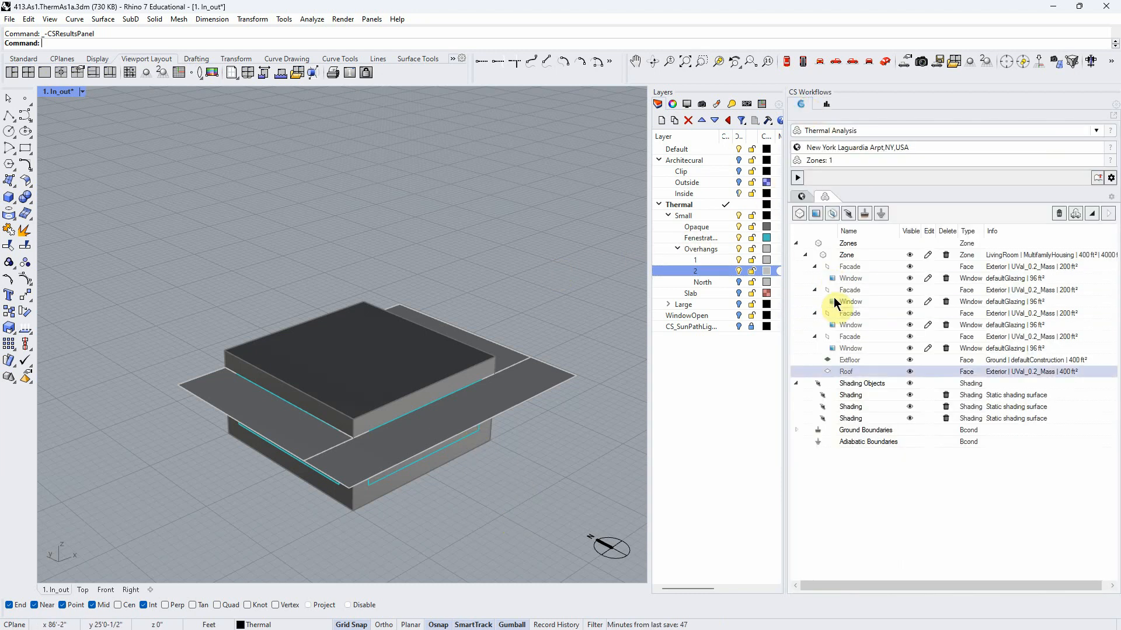
left_click(946, 396)
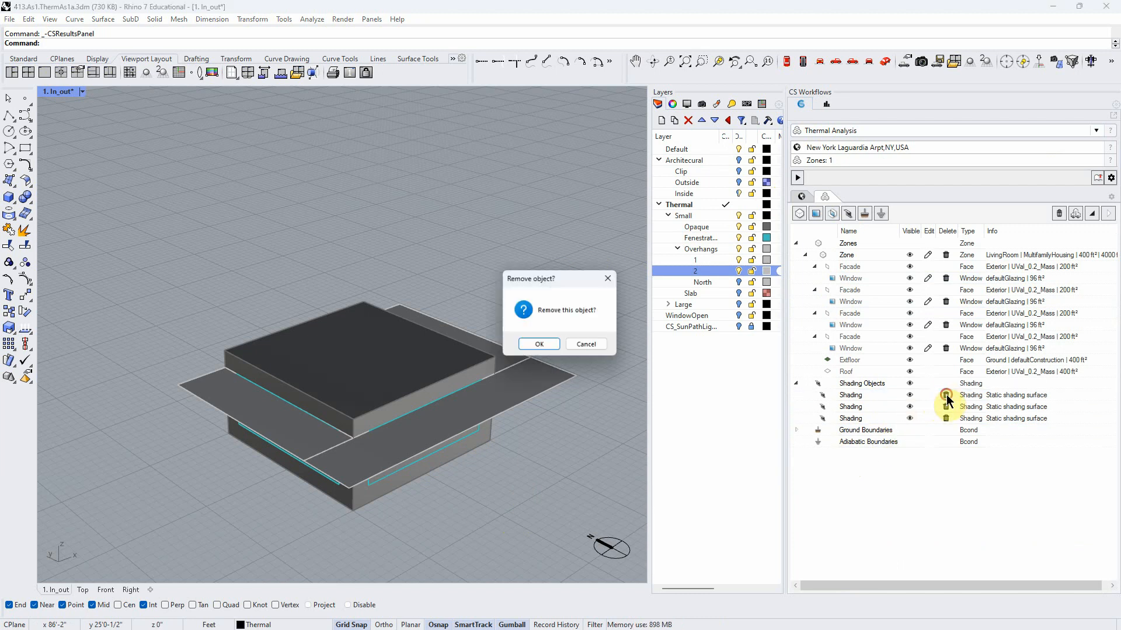
left_click(548, 343)
left_click(946, 407)
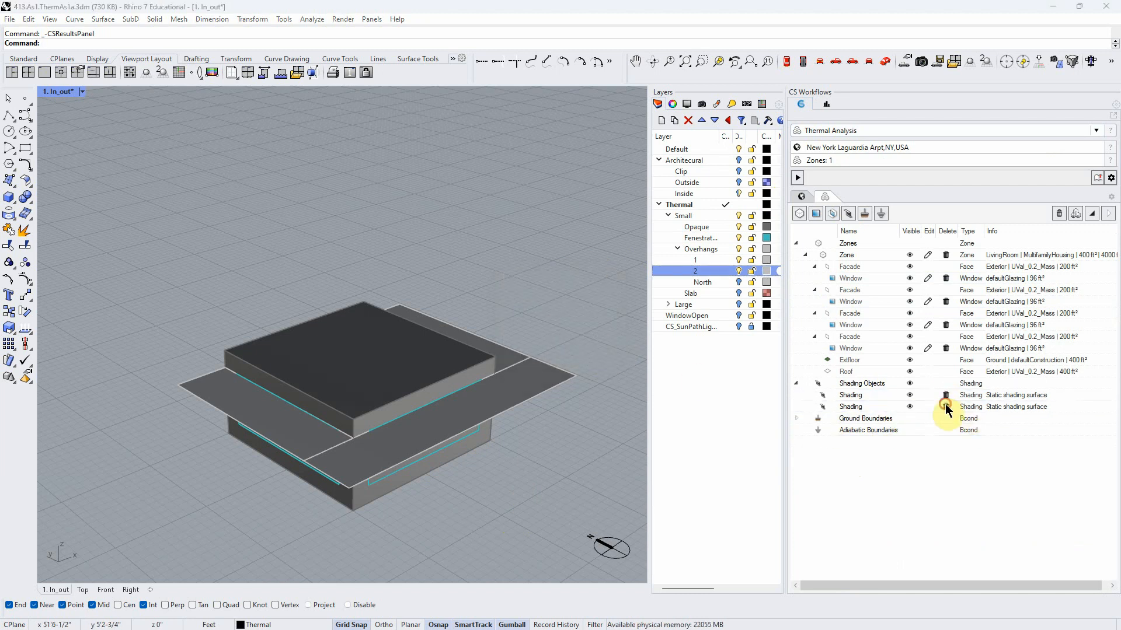
left_click(588, 344)
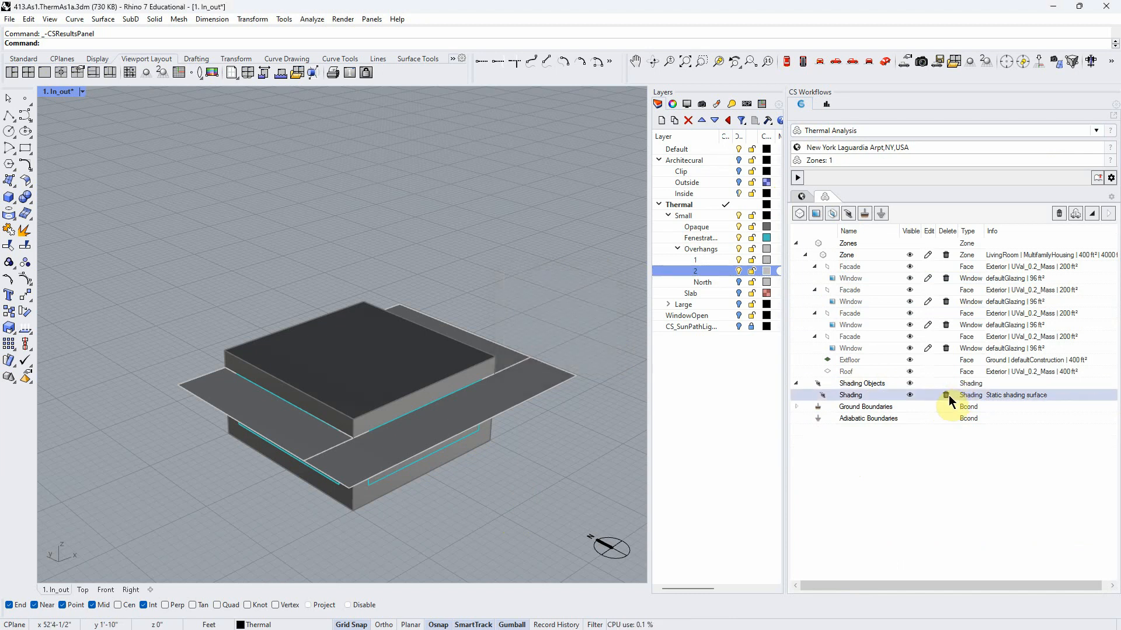
left_click(946, 395)
left_click(535, 348)
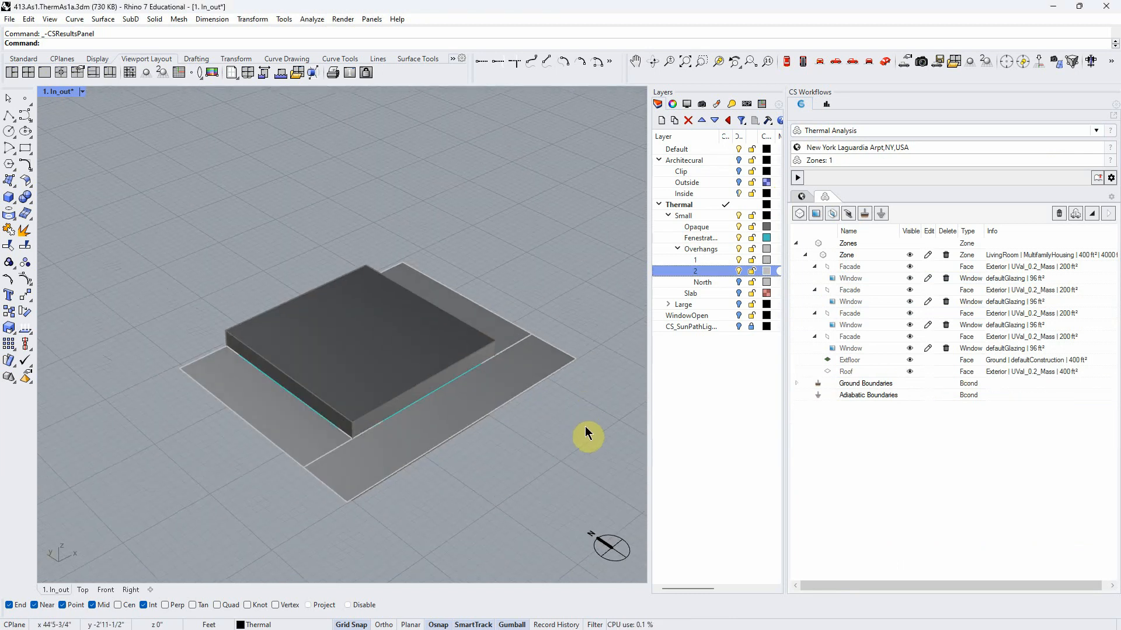
Hide overhang layers 1 and 2 and show the North overhang layer.
left_click(737, 271)
left_click(739, 260)
left_click(739, 282)
mouse_move(546, 329)
right_mouse_down()
mouse_move(643, 318)
mouse_move(548, 327)
right_mouse_up()
right_click_drag(520, 365, 549, 345)
right_click_drag(594, 395, 535, 418)
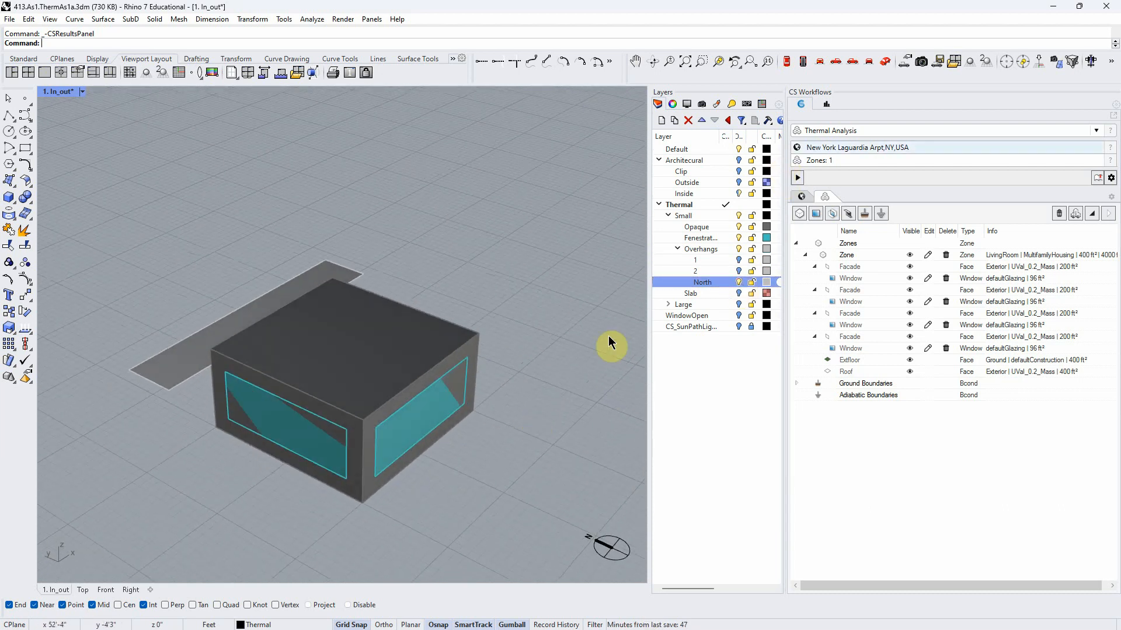
Open the Tc. SmMfGlDef energy results as the reference for the building with default glazing.
left_click(820, 103)
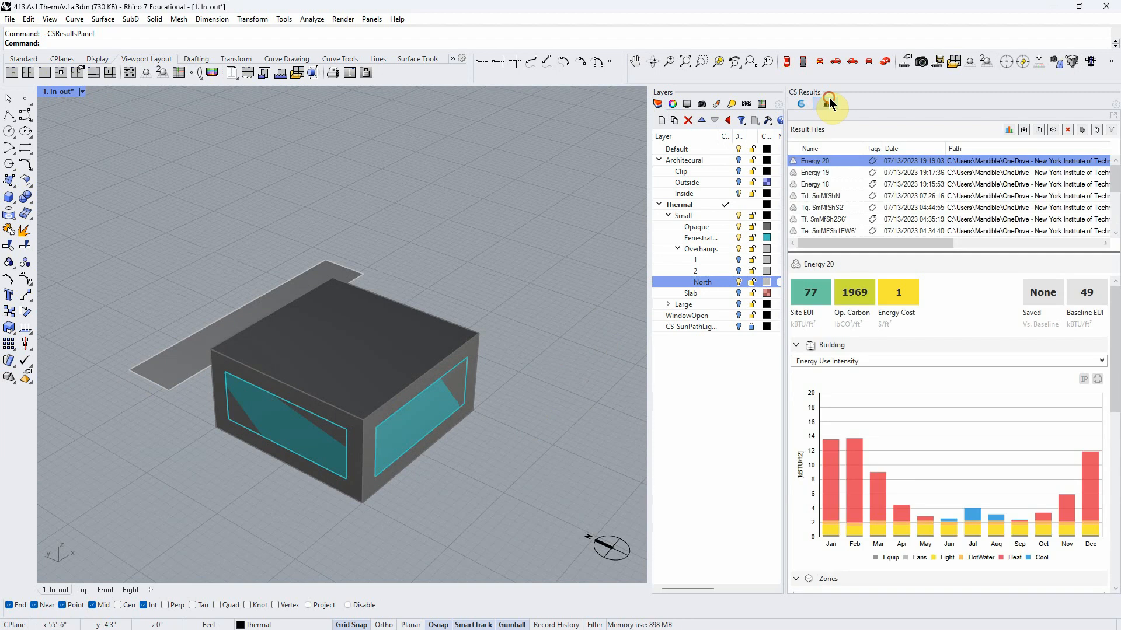
left_click(845, 220)
scroll(844, 210, "down", 5)
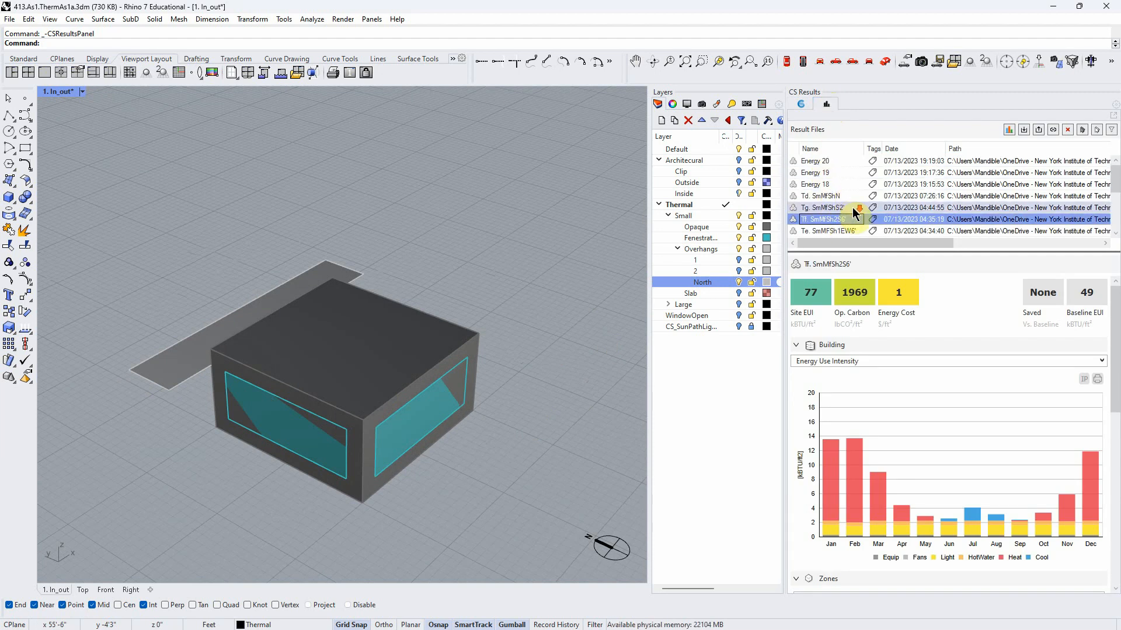
scroll(846, 198, "up", 3)
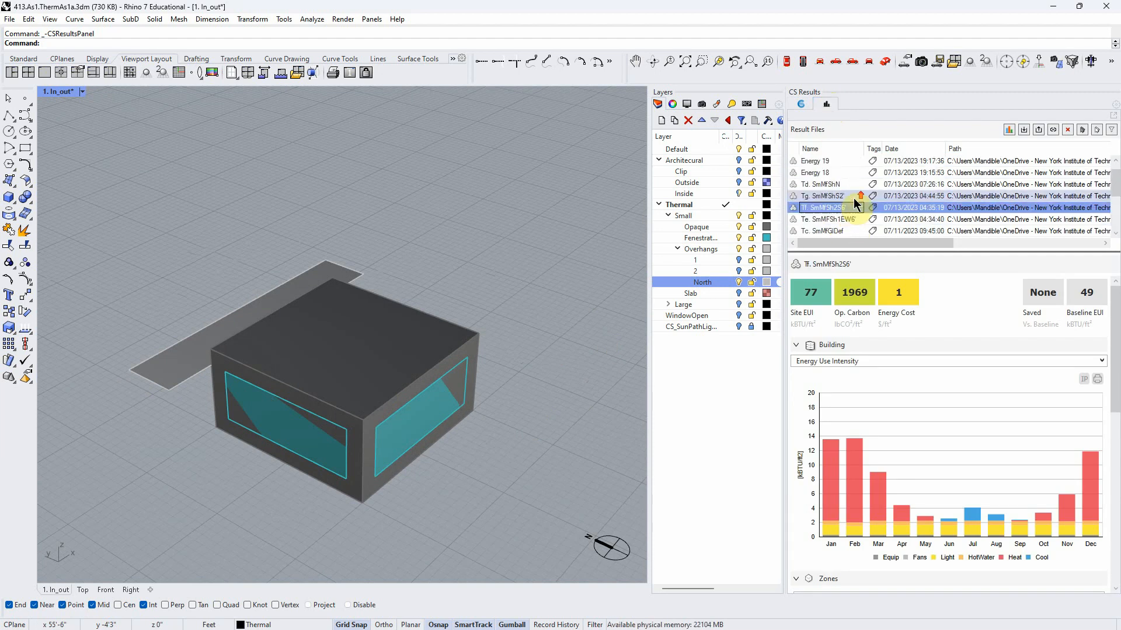
left_click(833, 231)
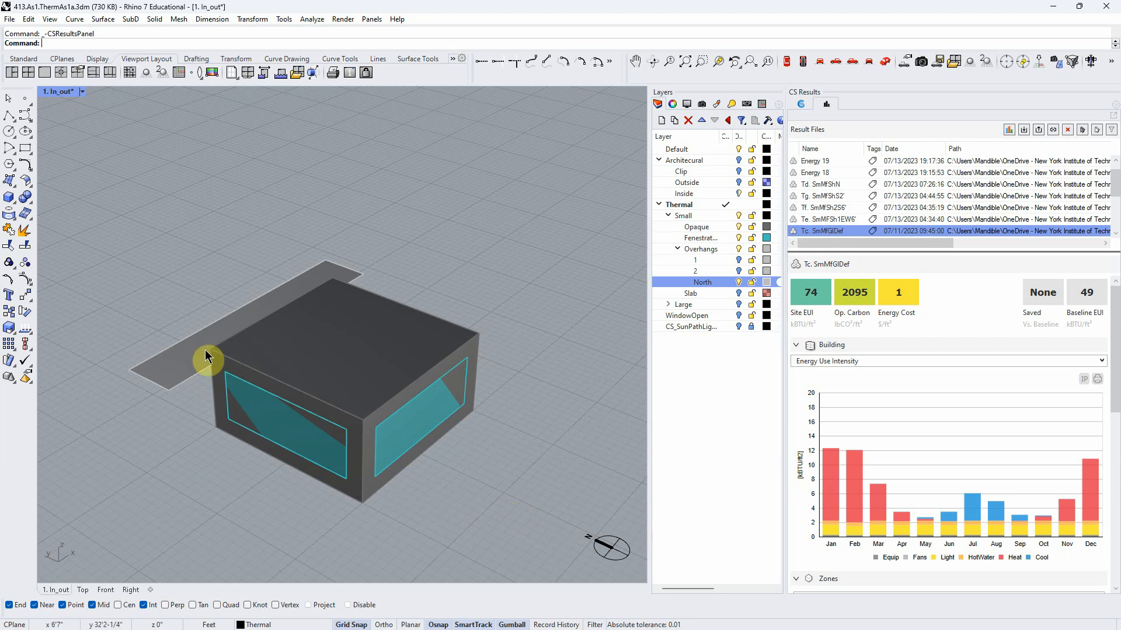
Add the north overhang surface to the thermal model as a shading object.
right_click_drag(215, 433, 220, 455)
right_click_drag(292, 461, 635, 362)
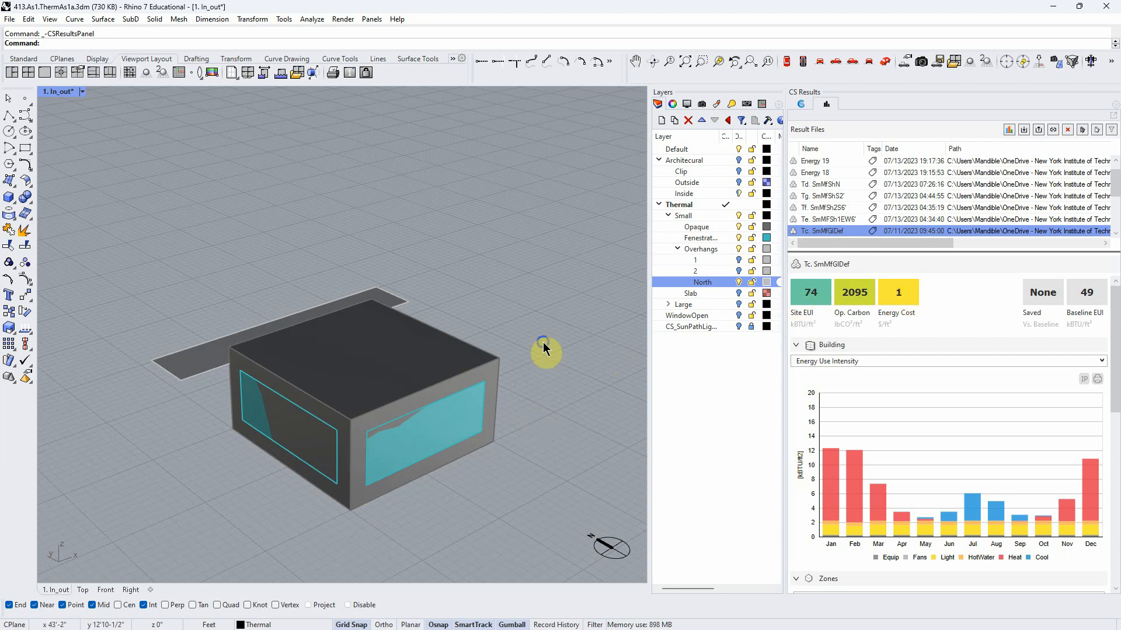
right_click_drag(546, 356, 540, 372)
left_click(257, 303)
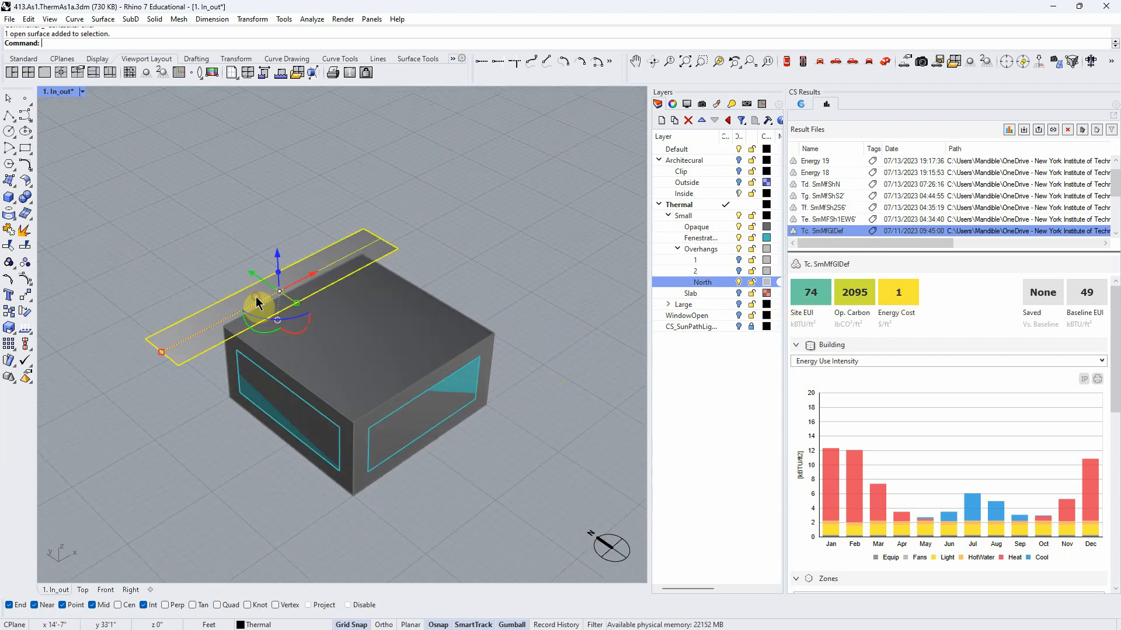
left_click(800, 103)
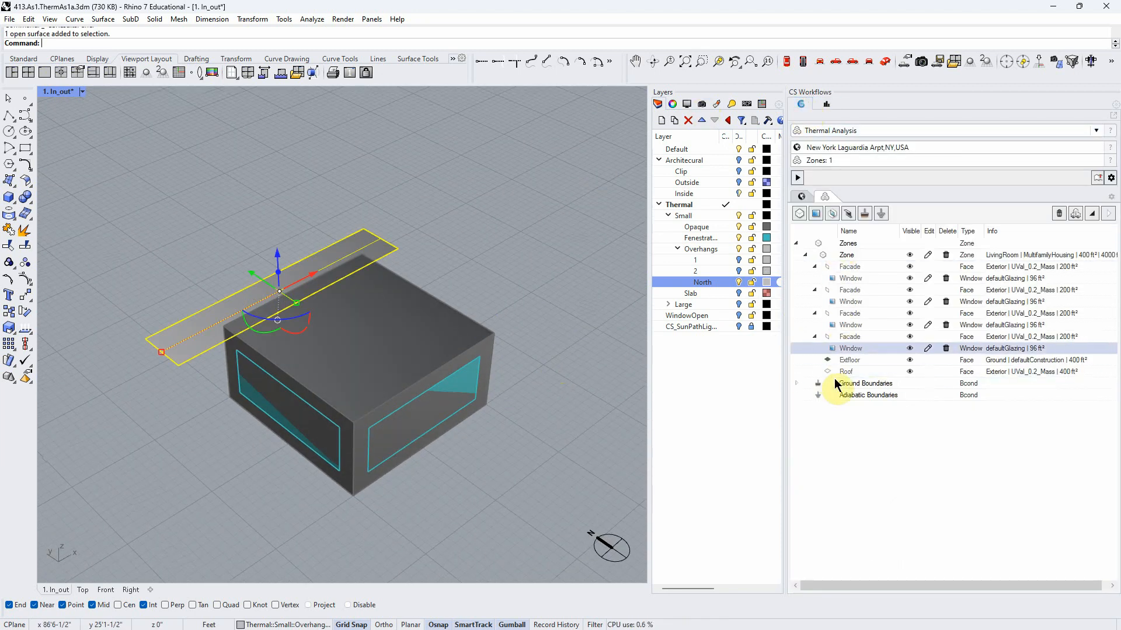
left_click(850, 217)
left_click(858, 397)
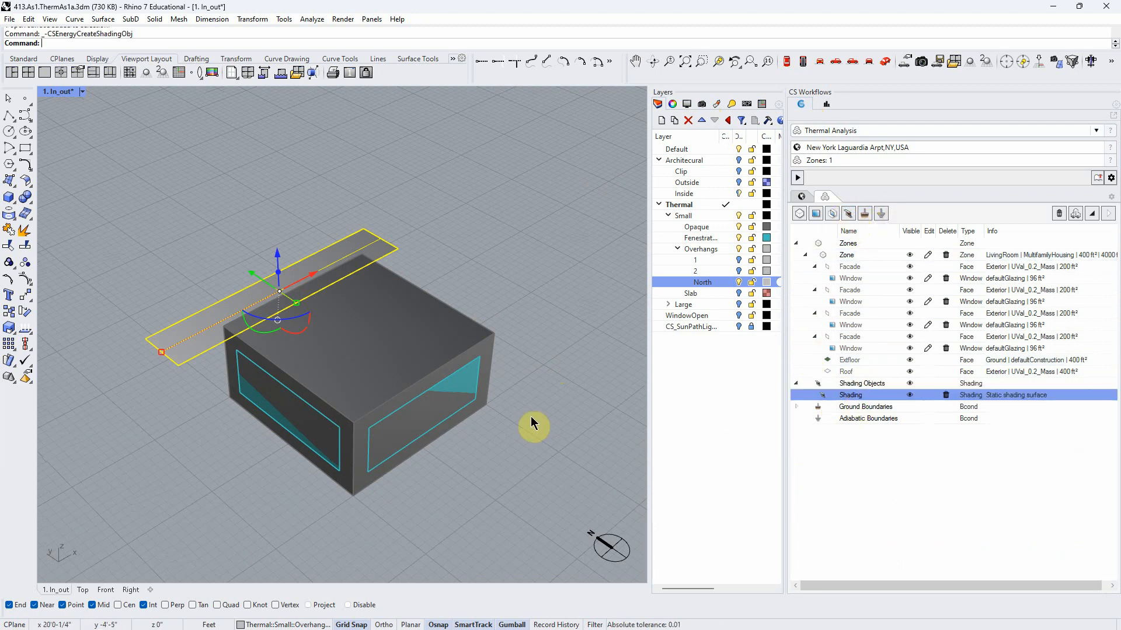
Run the thermal simulation with only the north overhang and review its monthly energy use results.
left_click(799, 177)
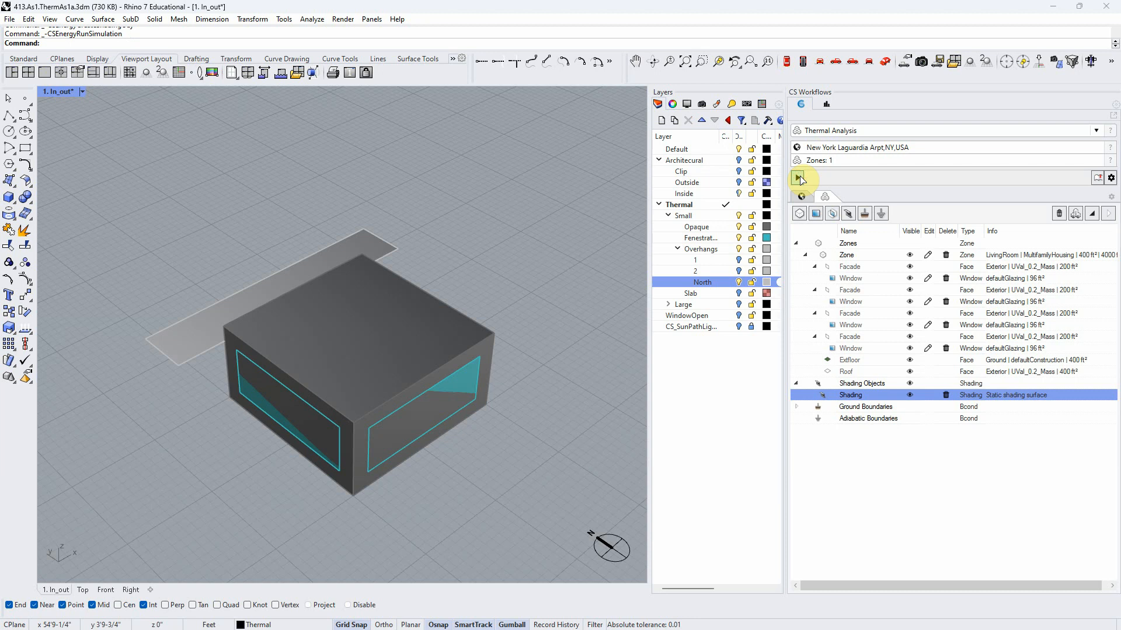
left_click(826, 106)
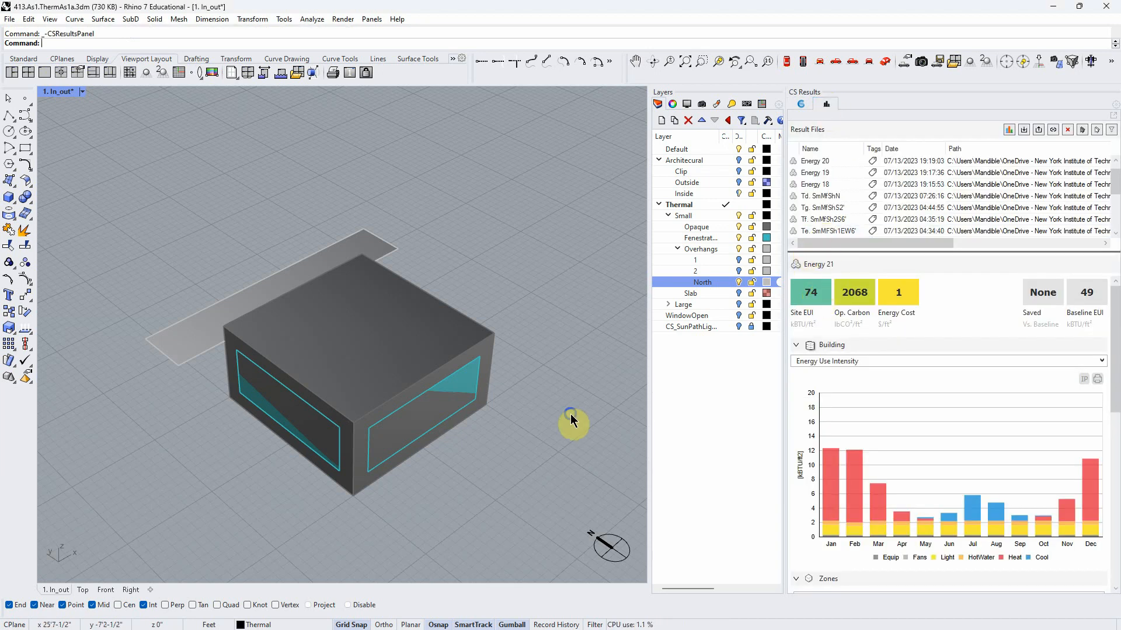
right_click_drag(571, 419, 573, 405)
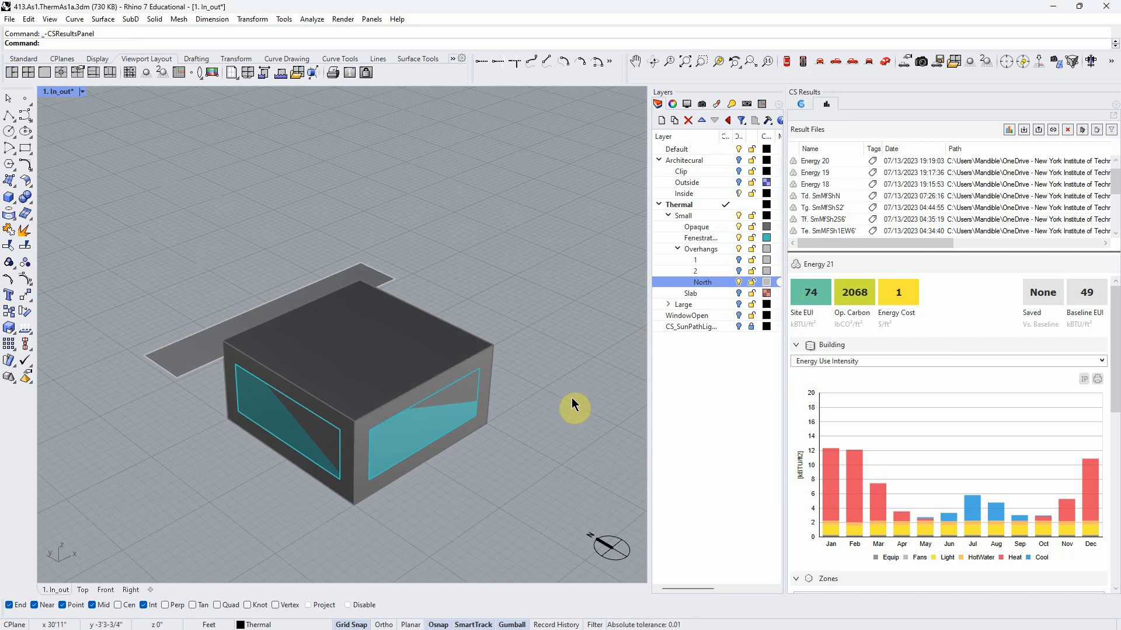
Switch the workflow to Site Analysis and display the 3D sun path around the building to view the north overhang against it.
left_click(800, 104)
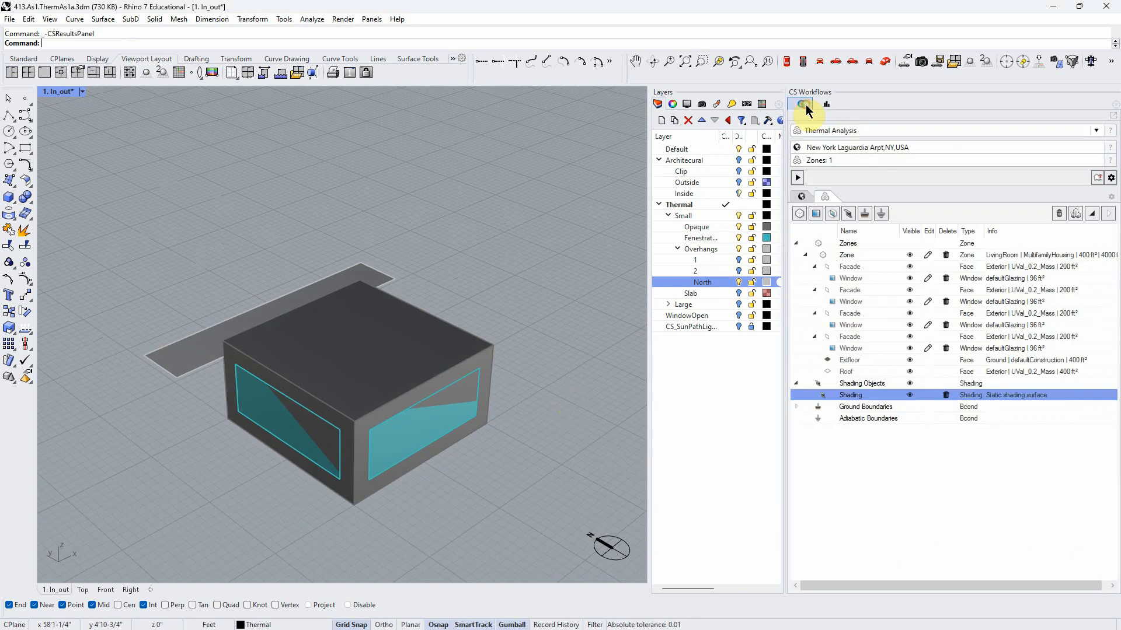
left_click(1096, 131)
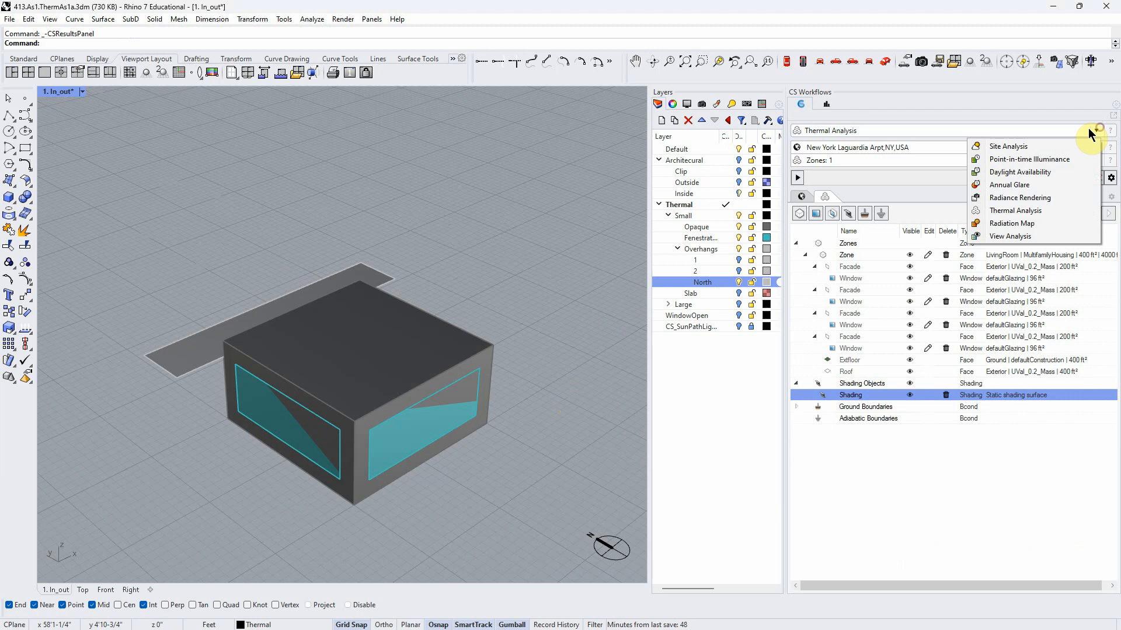
left_click(999, 145)
left_click(798, 212)
right_click_drag(474, 267, 550, 352)
scroll(327, 327, "up", 5)
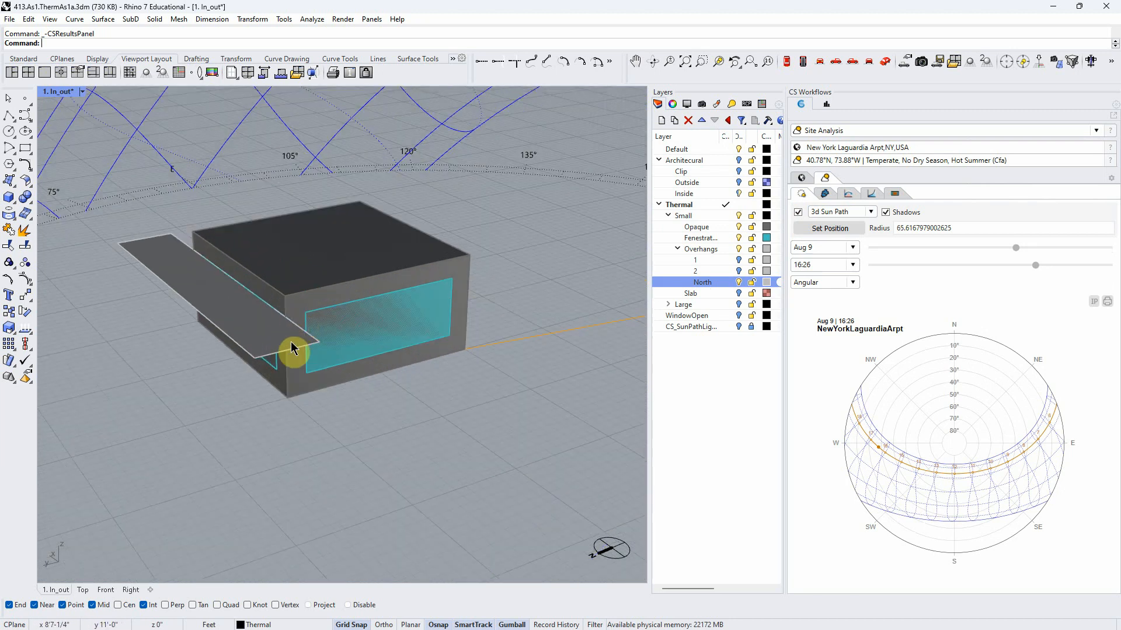
scroll(513, 337, "down", 8)
right_click_drag(534, 357, 424, 337)
scroll(435, 342, "down", 2)
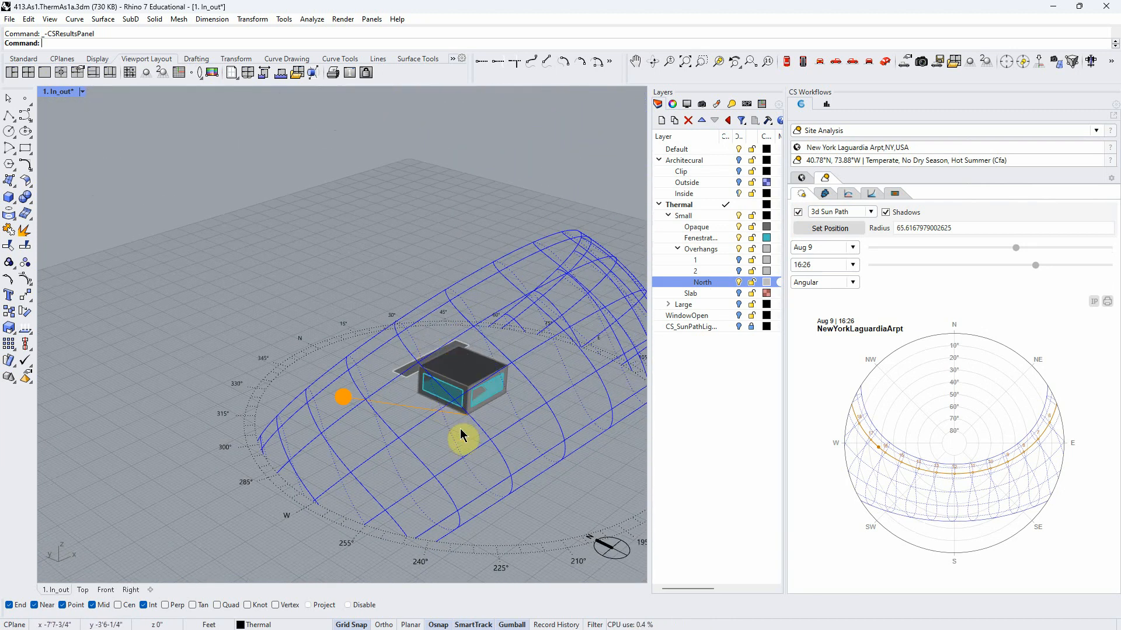